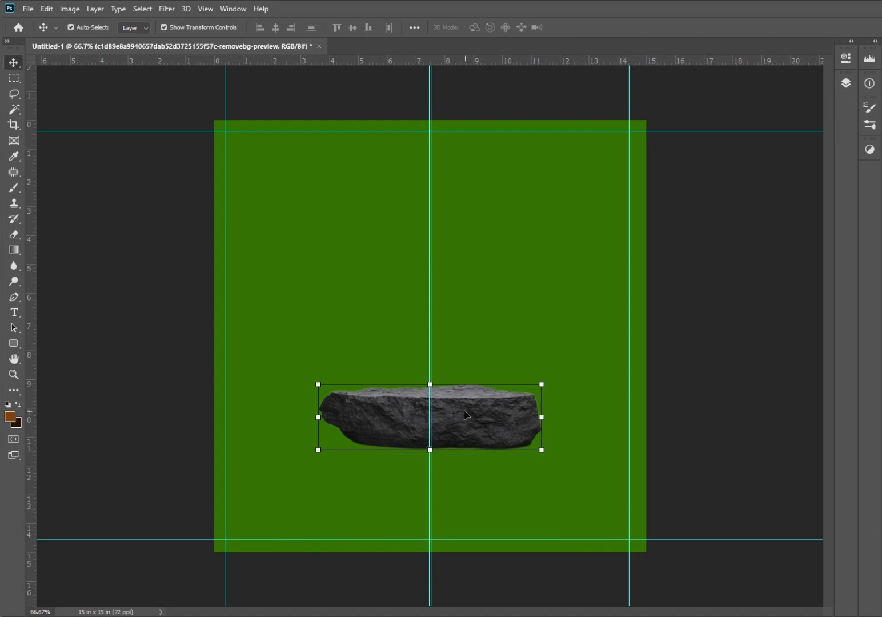
Place the kiwi cutout image R__59_-removebg-preview into the document and position it in the left half of the canvas.
key("alt+Tab")
mouse_move(454, 162)
left_mouse_down()
mouse_move(543, 217)
mouse_move(458, 168)
left_mouse_up()
left_click_drag(386, 163, 562, 250)
left_click_drag(441, 350, 322, 298)
key("Return")
Sample a light kiwi green as the background colour and fill the Background layer with it.
left_click(16, 423)
left_click(317, 334)
key("Return")
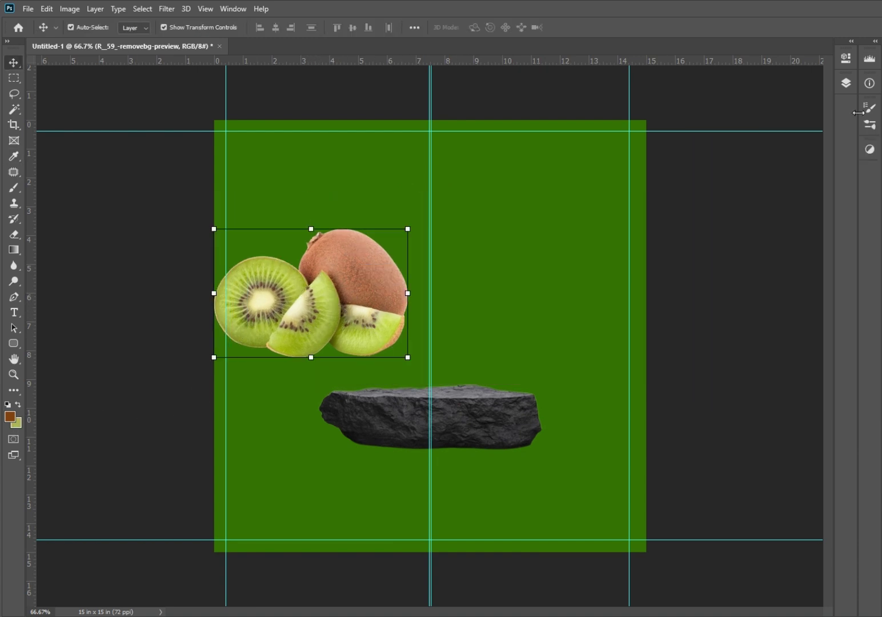
left_click(846, 83)
left_click(760, 203)
key("ctrl+BackSpace")
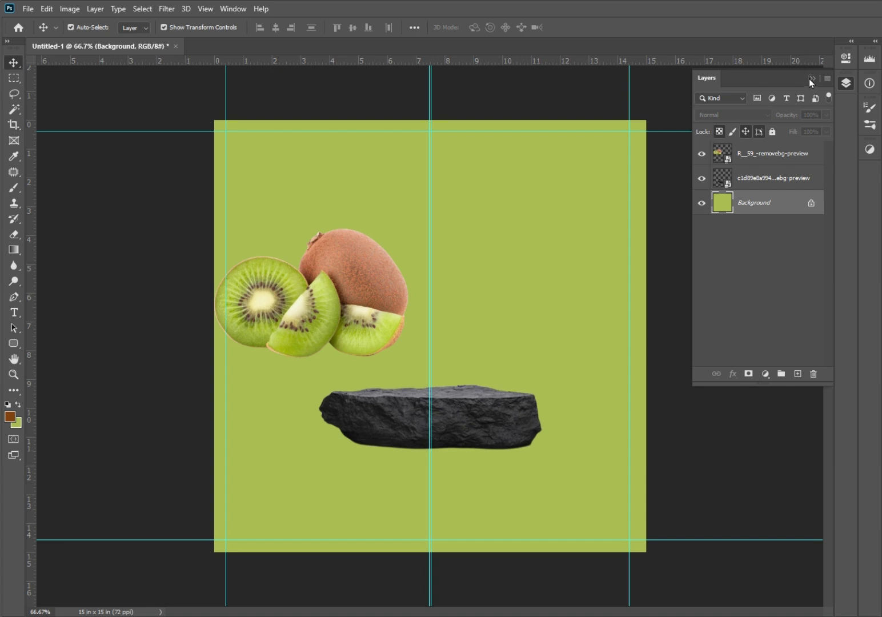
left_click(812, 78)
Scale the kiwi image down to about 67%, move it beside the rock's left end, and hide its layer.
left_click(356, 311)
left_click_drag(356, 318, 348, 461)
left_click_drag(364, 449, 290, 448)
left_click_drag(250, 454, 315, 389)
key("Return")
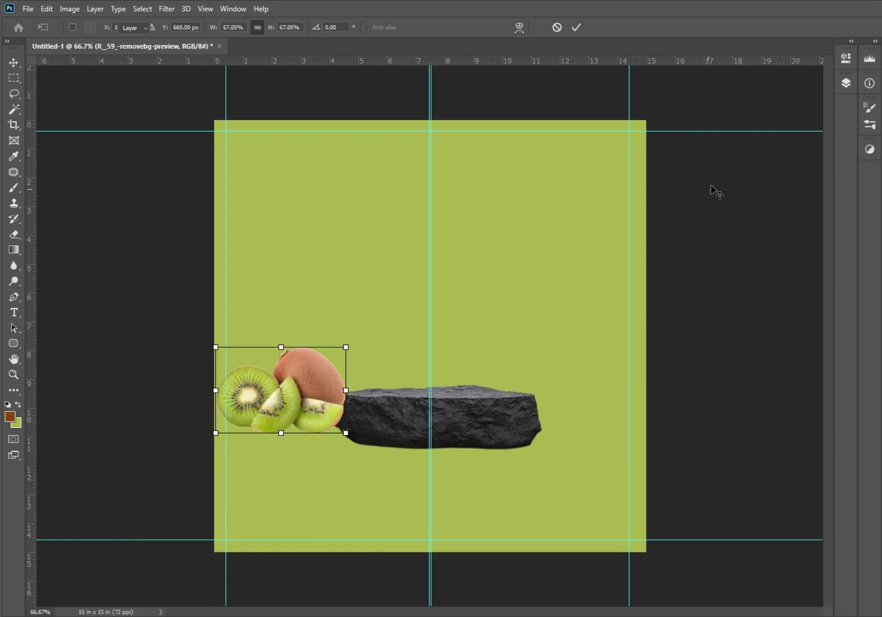
left_click(846, 85)
left_click(701, 156)
Place the image of the two EXO juice bottles into the document, just above the rock.
left_click(468, 615)
left_click_drag(473, 158, 554, 347)
left_click_drag(478, 362, 483, 343)
key("Return")
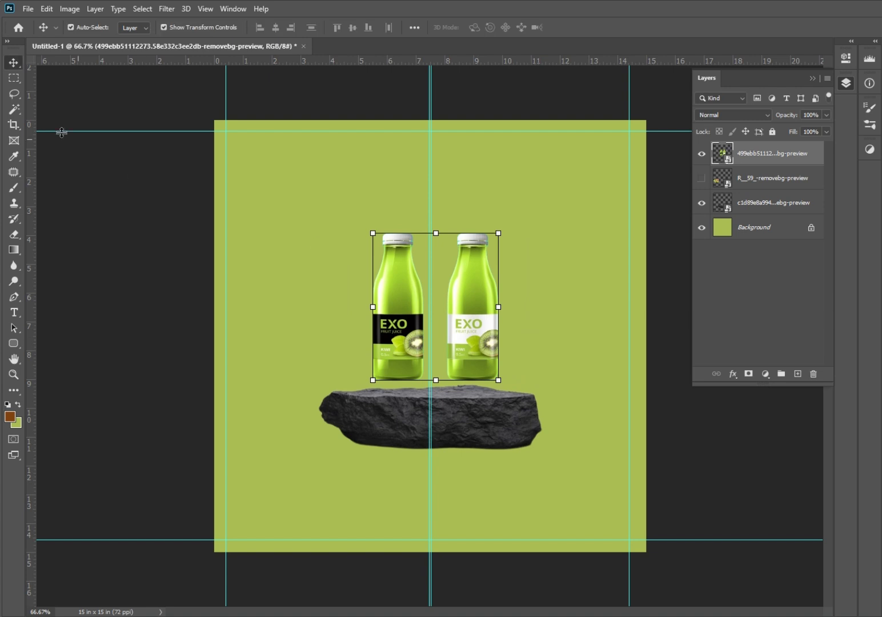
Select the black-label bottle with a rectangular marquee and copy it to a new layer.
left_click(13, 77)
left_click_drag(362, 209, 430, 391)
key("ctrl+j")
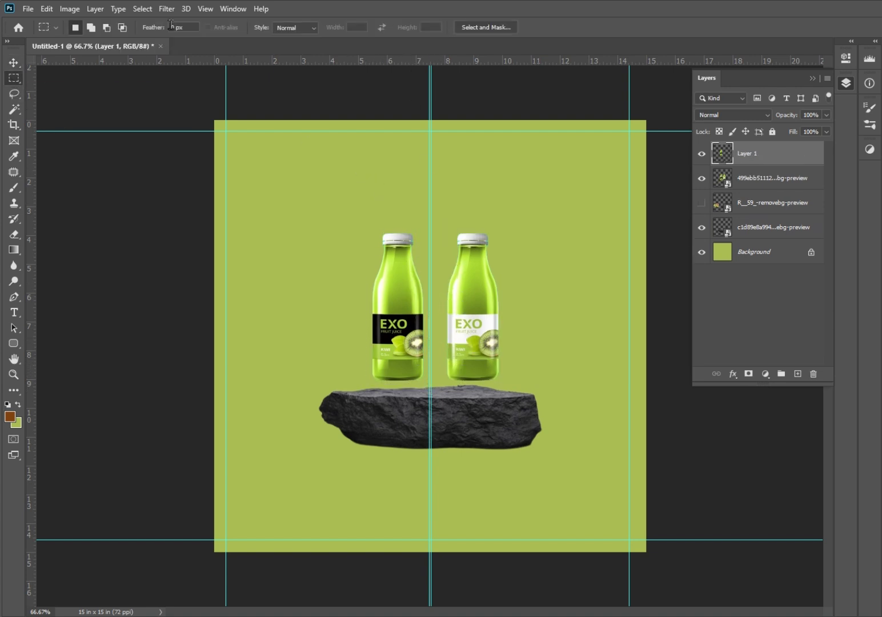
Move the original two-bottle image aside to the right and hide its layer.
left_click(13, 62)
left_click(450, 321)
left_click_drag(475, 331, 569, 308)
left_click(701, 179)
Enlarge the copied black-label bottle to about 156% and stand it on top of the rock.
left_click_drag(410, 347, 450, 360)
left_click_drag(443, 246, 454, 162)
left_click_drag(505, 156, 467, 137)
left_click_drag(453, 360, 446, 352)
key("ctrl+z")
key("ctrl+z")
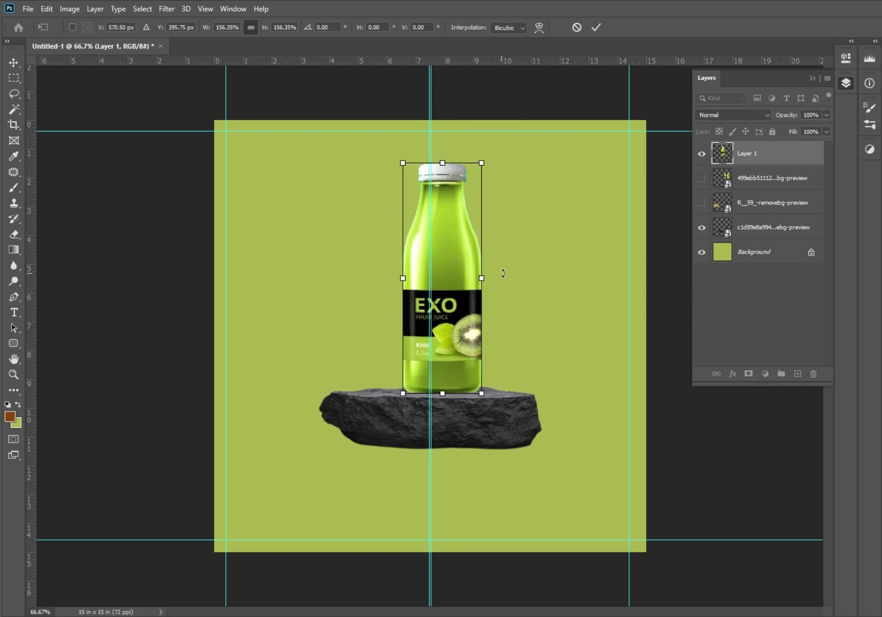
key("Return")
Select the bottle and the rock together and move them about one inch down the canvas.
left_click(478, 412, "shift")
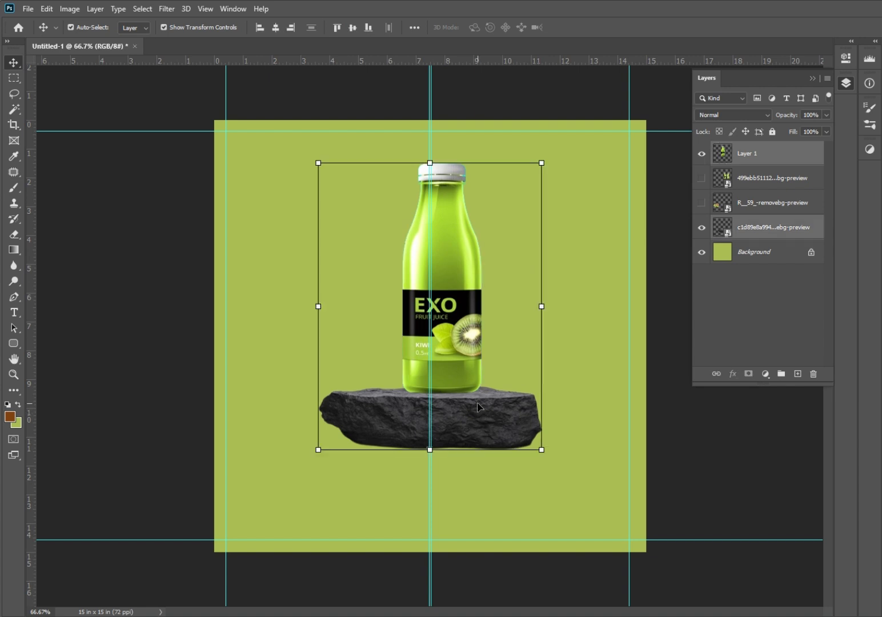
left_click_drag(454, 318, 453, 347)
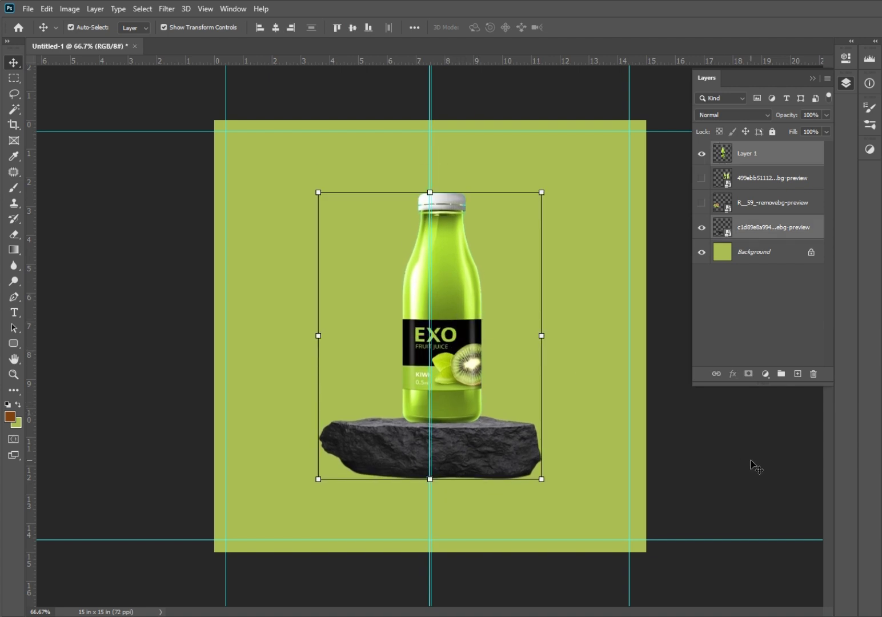
left_click(701, 451)
left_click(434, 352)
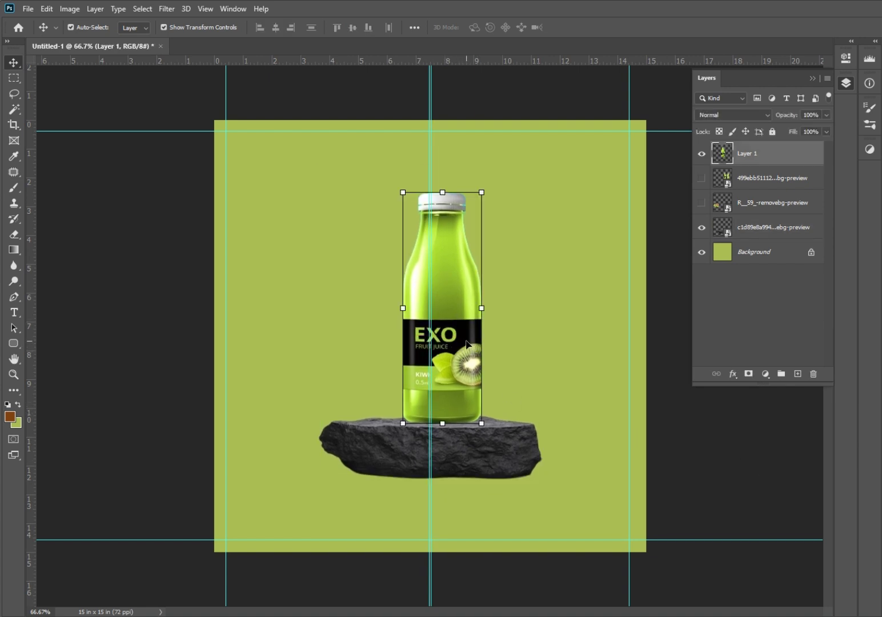
left_click(770, 453)
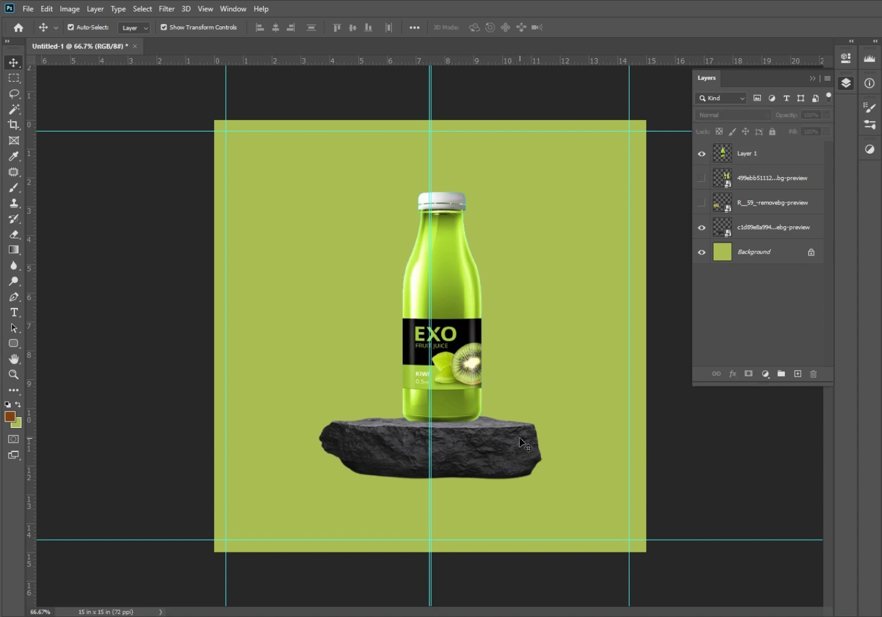
On a new layer above the rock, paint a soft near-black shadow along its underside with a flattened 300 px brush.
left_click(520, 443)
left_click(797, 373)
key("b")
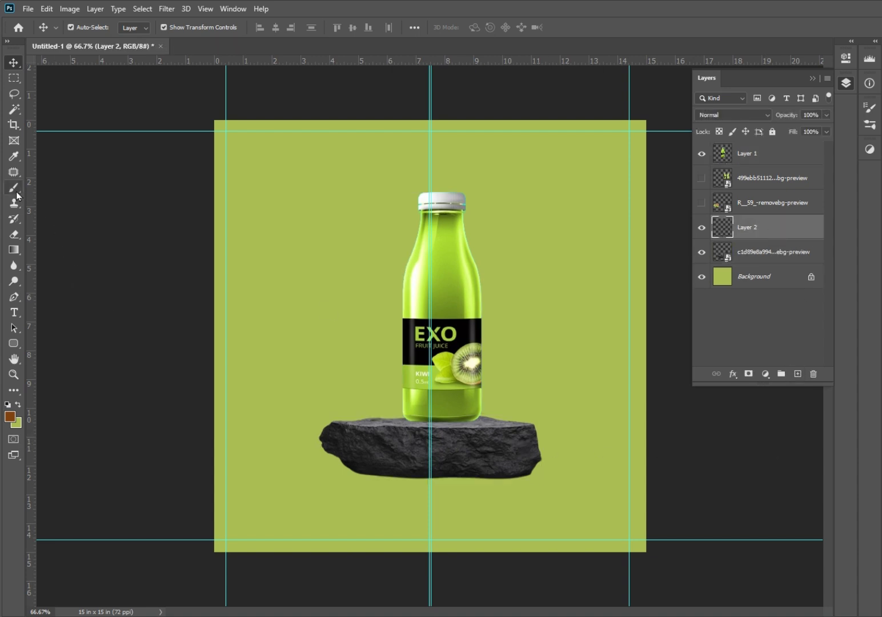
left_click(89, 27)
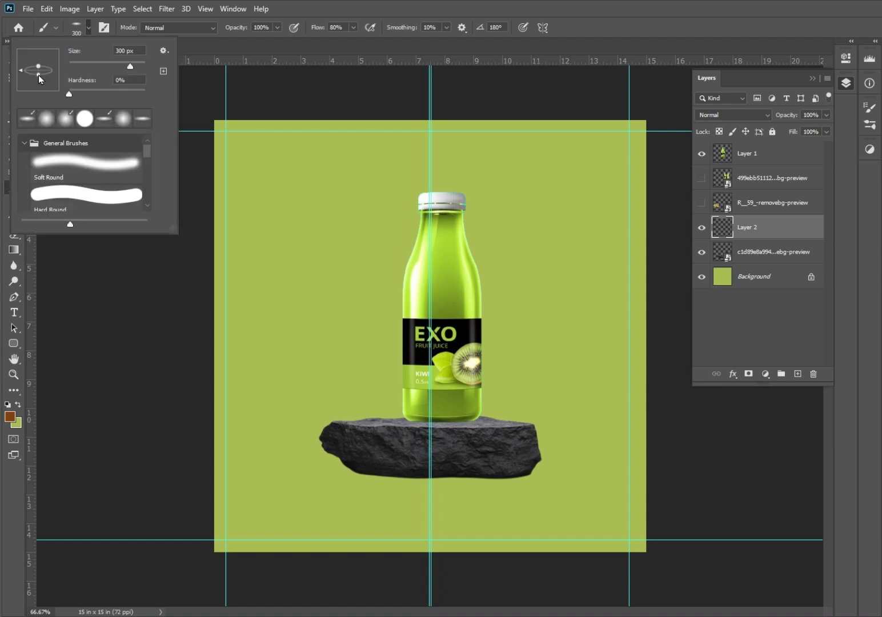
left_click(337, 425)
left_click(11, 417)
left_click(365, 451)
left_click(881, 169)
mouse_move(355, 472)
left_mouse_down()
mouse_move(474, 477)
mouse_move(377, 478)
left_mouse_up()
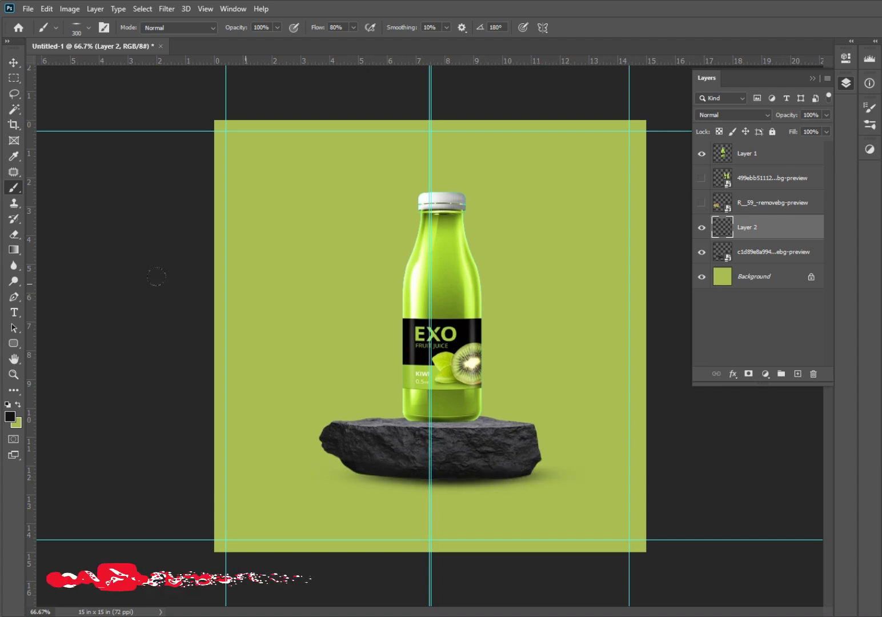
On the bottle layer, paint a dark contact shadow at the bottle's base with the brush reduced to 150 px.
left_click(768, 157)
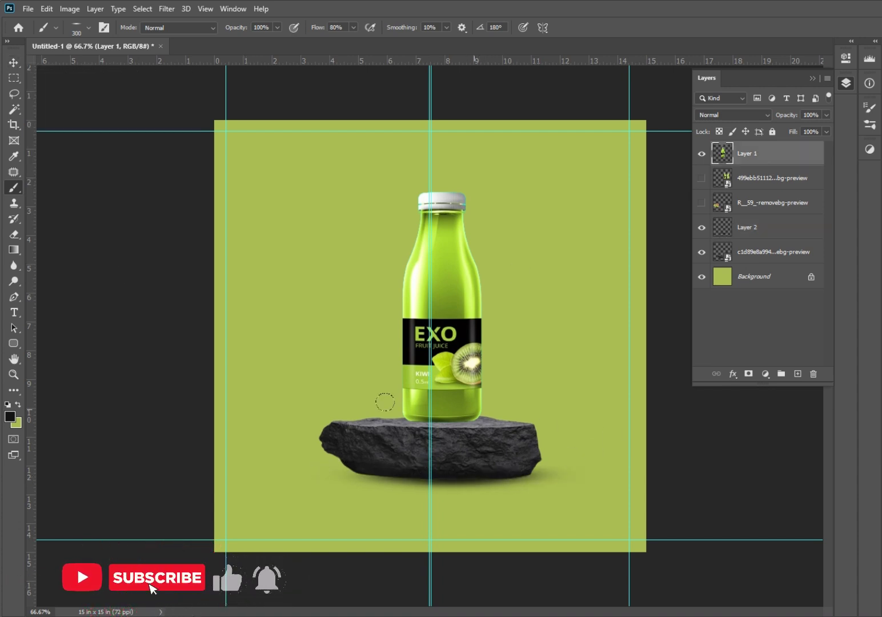
key("bracketleft")
key("bracketleft")
key("bracketleft")
key("bracketleft")
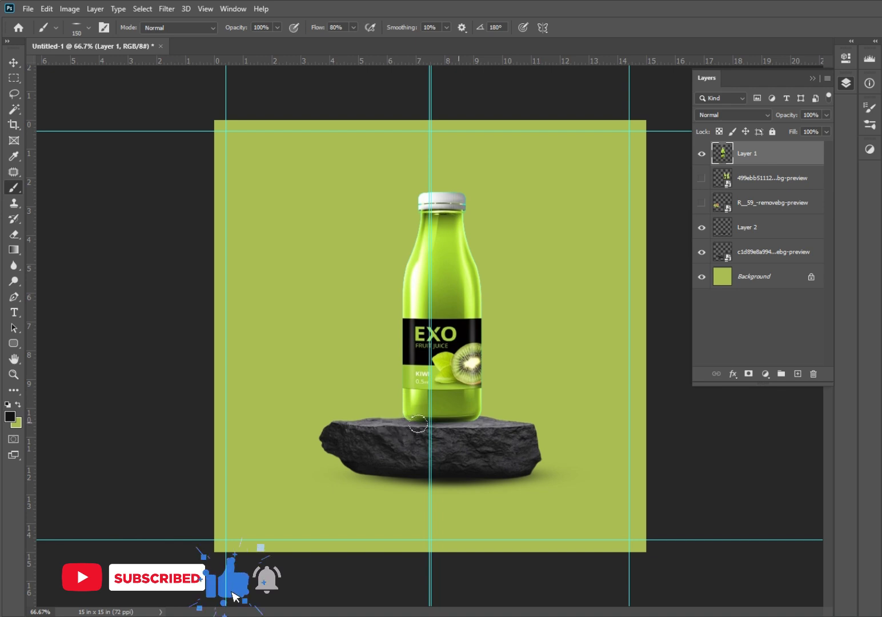
Nudge the bottle to the left until it is centred on the vertical centre guides, then deselect it.
left_click(14, 62)
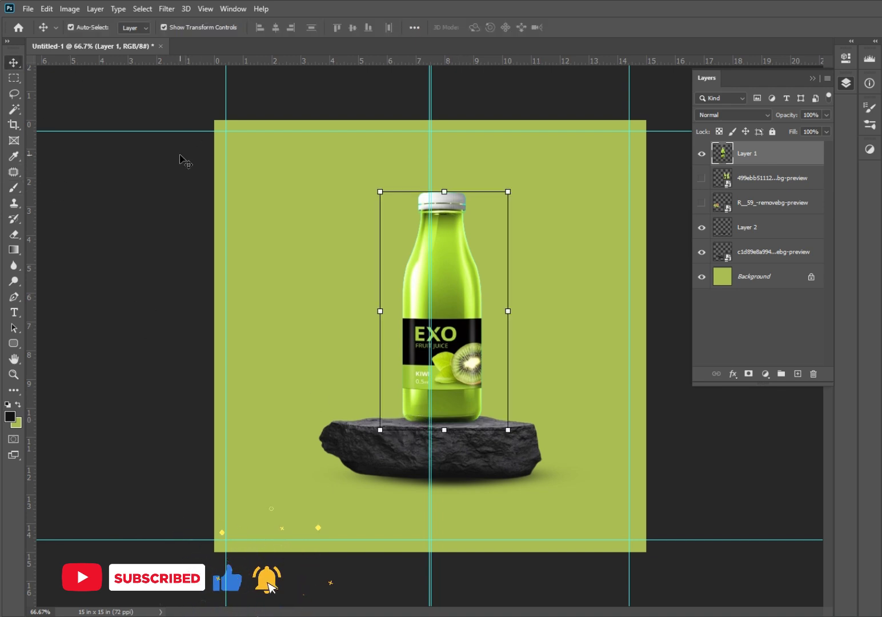
key("Left")
key("Left")
key("Left")
key("Left")
key("Left")
key("Left")
key("Left")
key("Left")
key("Left")
key("Left")
key("Left")
key("Left")
key("Left")
key("Left")
key("Left")
key("Left")
key("Left")
key("Left")
key("Left")
key("Left")
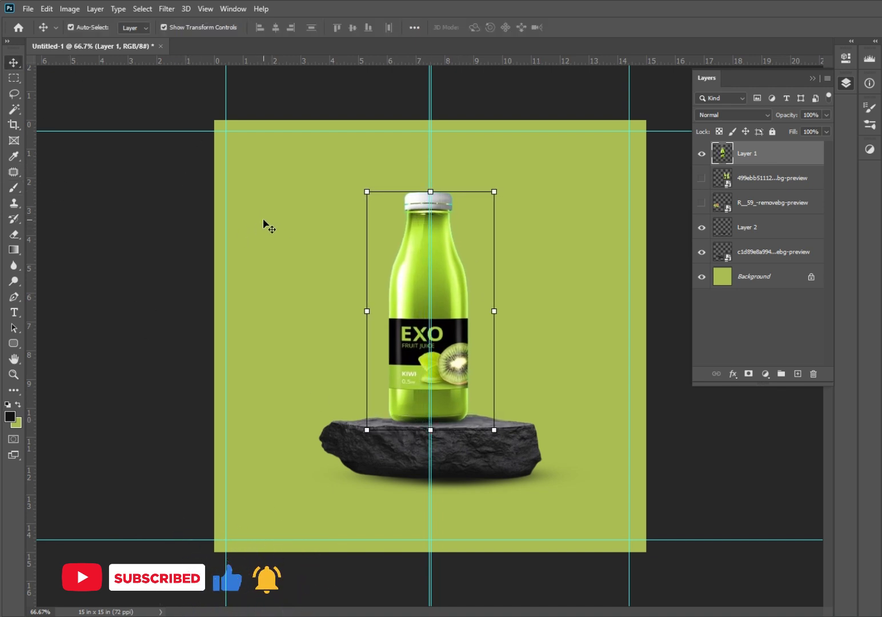
left_click(503, 178)
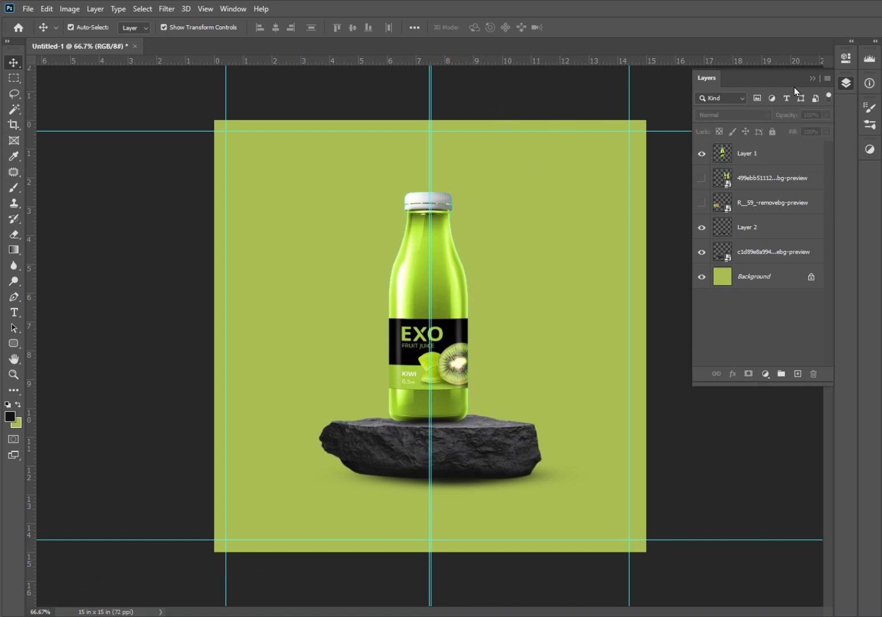
left_click(812, 79)
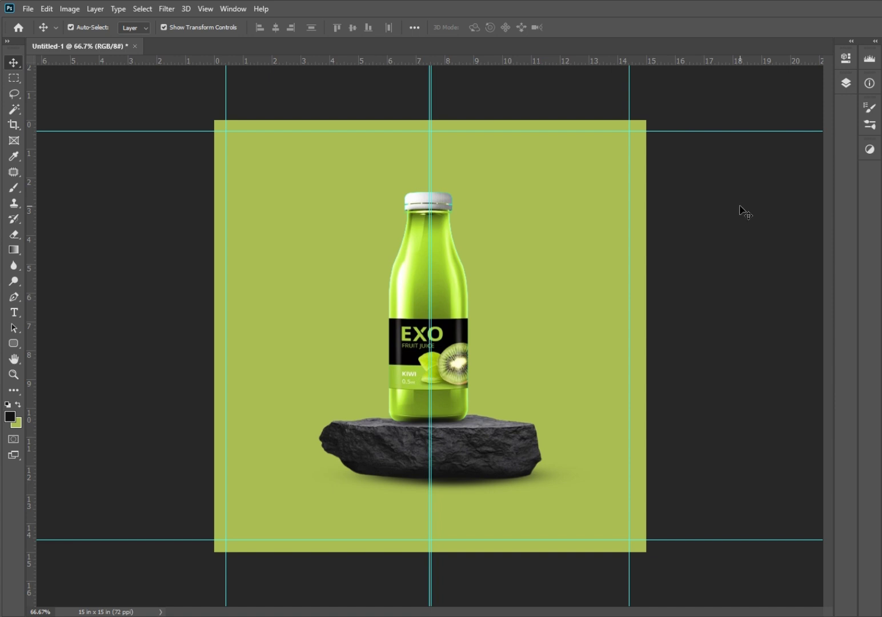
Add a Curves adjustment above the bottle layer and darken it with a point at input 160, output 123.
left_click(473, 263)
left_click(846, 83)
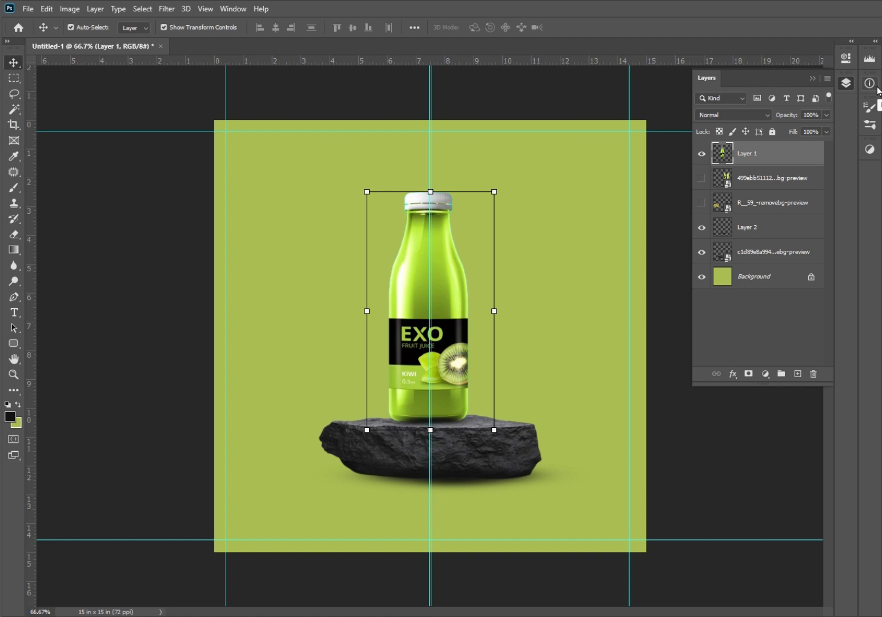
left_click(765, 374)
left_click(787, 441)
left_click_drag(791, 145, 782, 165)
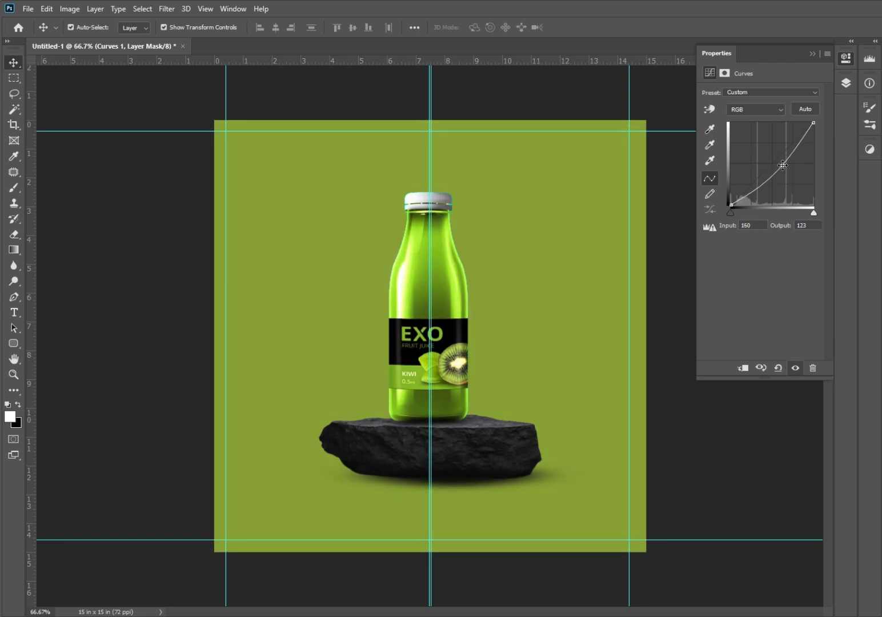
Clip the Curves adjustment to the bottle layer.
left_click(812, 54)
left_click(846, 83)
right_click(770, 165)
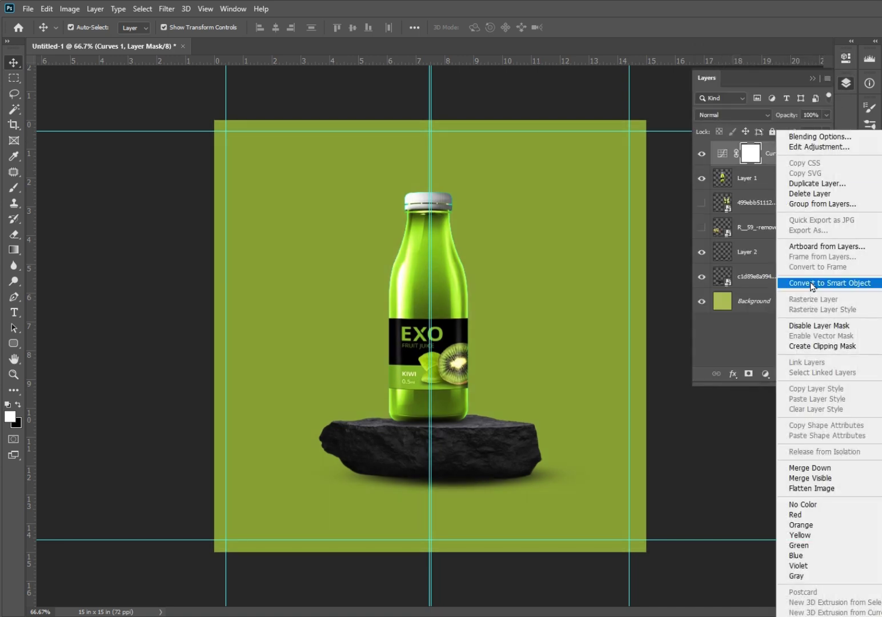
left_click(821, 346)
Paint black on the Curves mask along the bottle's left edge, cap and lower left with a small soft round brush.
key("b")
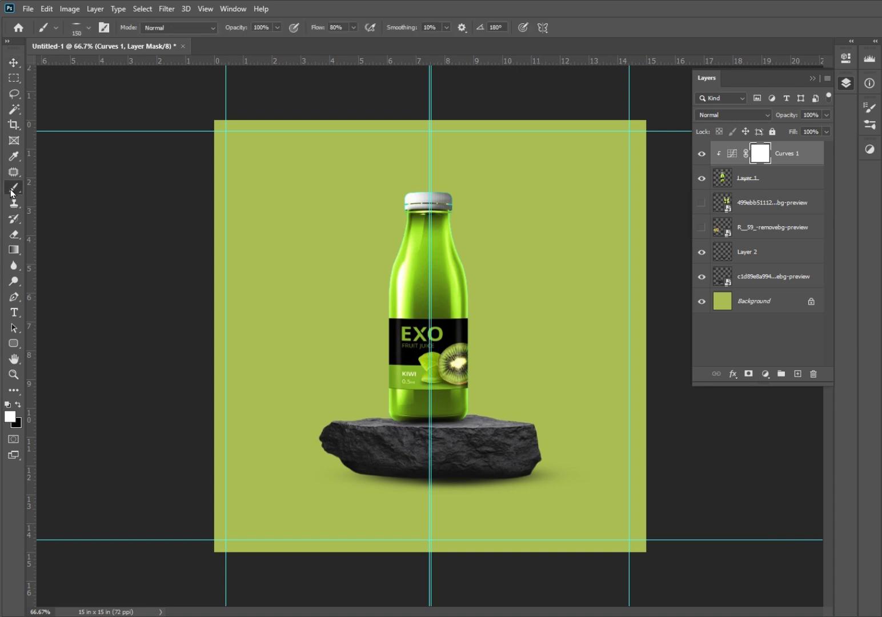
left_click(88, 27)
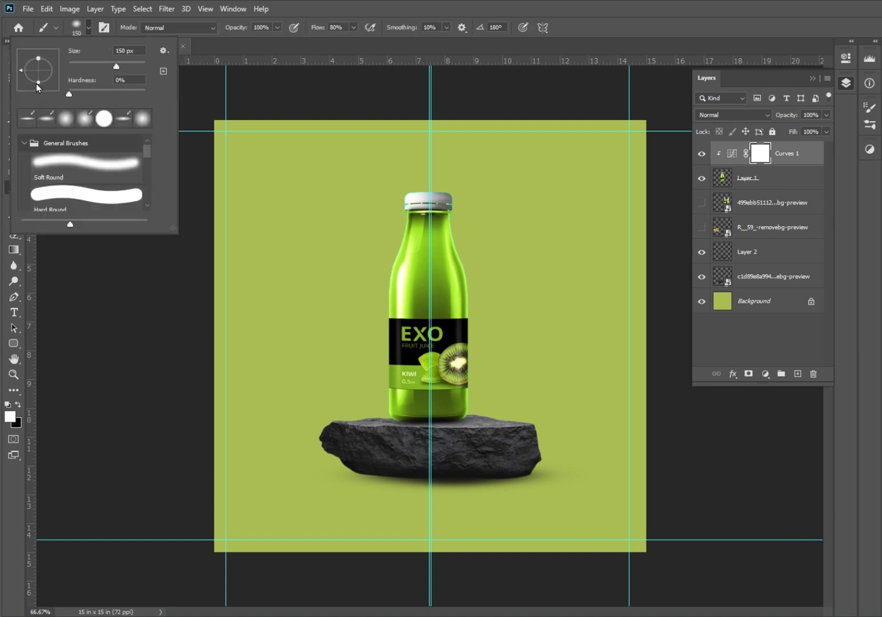
left_click(16, 446)
key("x")
scroll(423, 228, "up", 3)
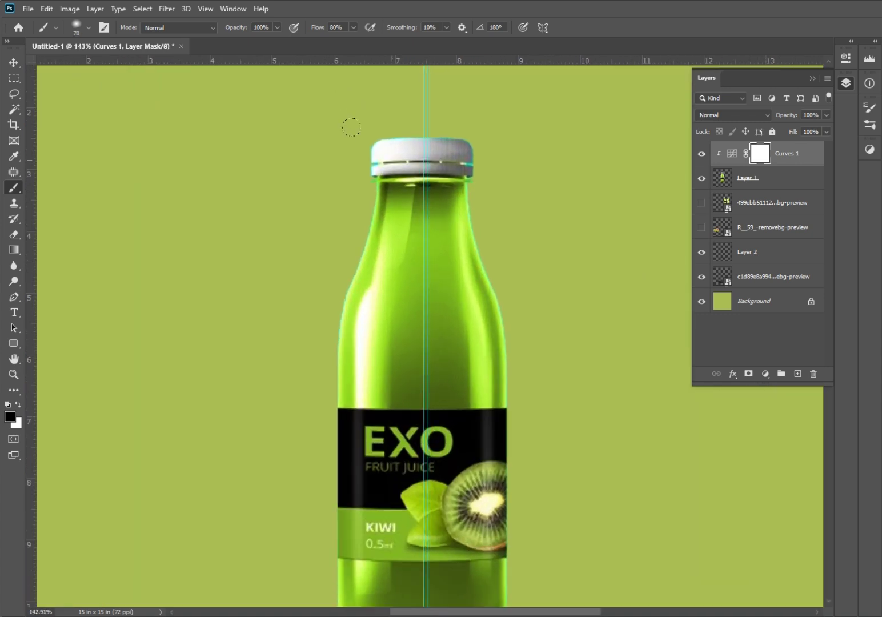
key("bracketleft")
left_click_drag(375, 171, 335, 415)
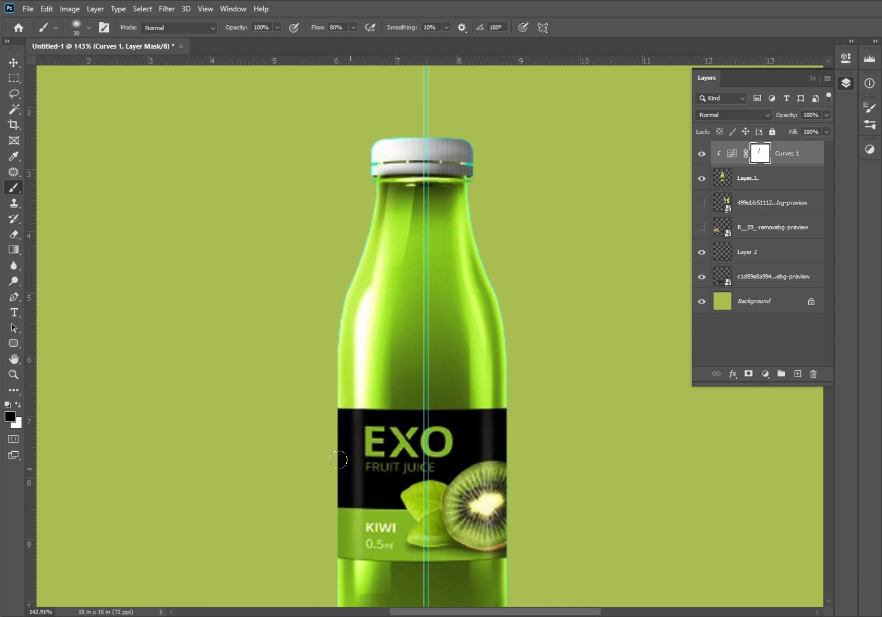
left_click_drag(378, 142, 464, 149)
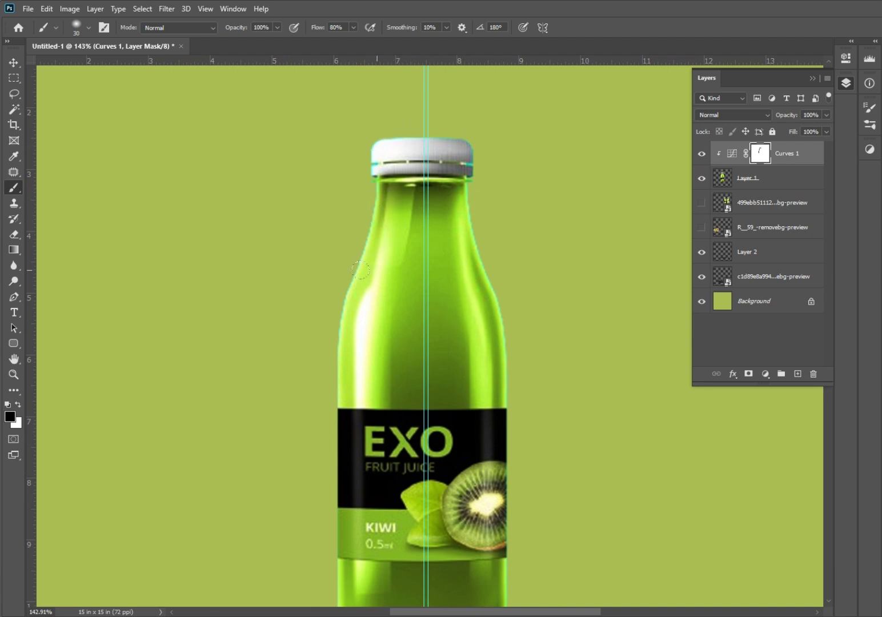
left_click_drag(338, 400, 342, 566)
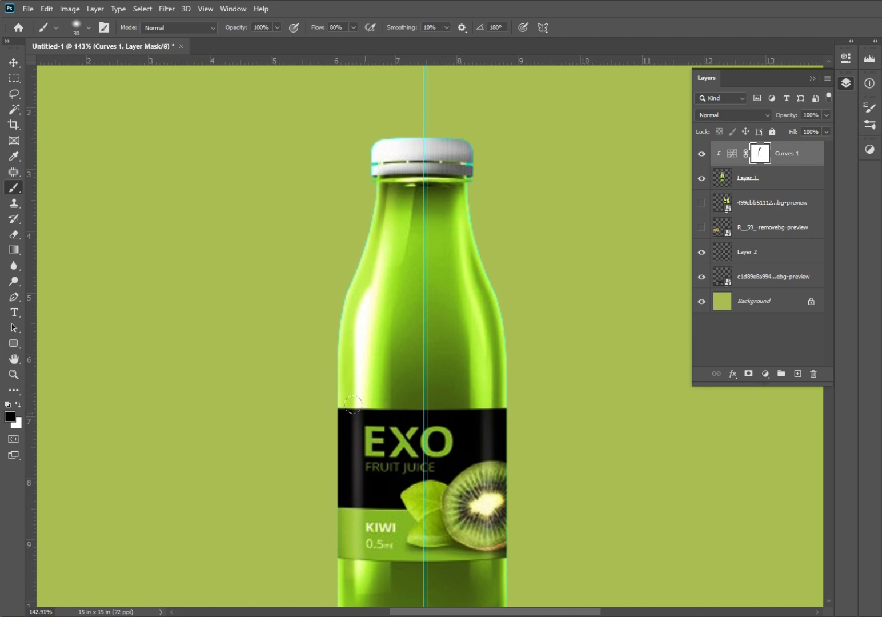
scroll(356, 502, "down", 5)
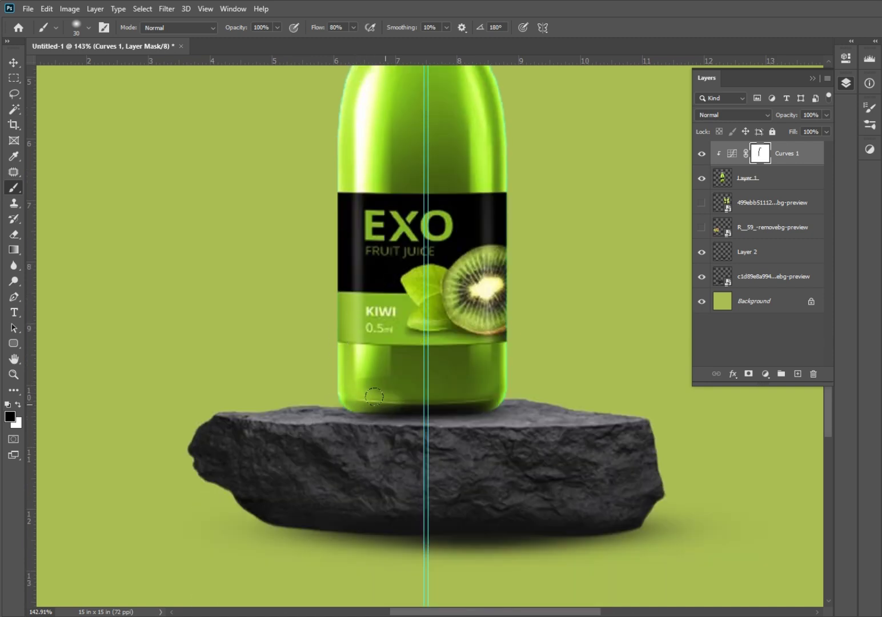
left_click_drag(373, 394, 401, 420)
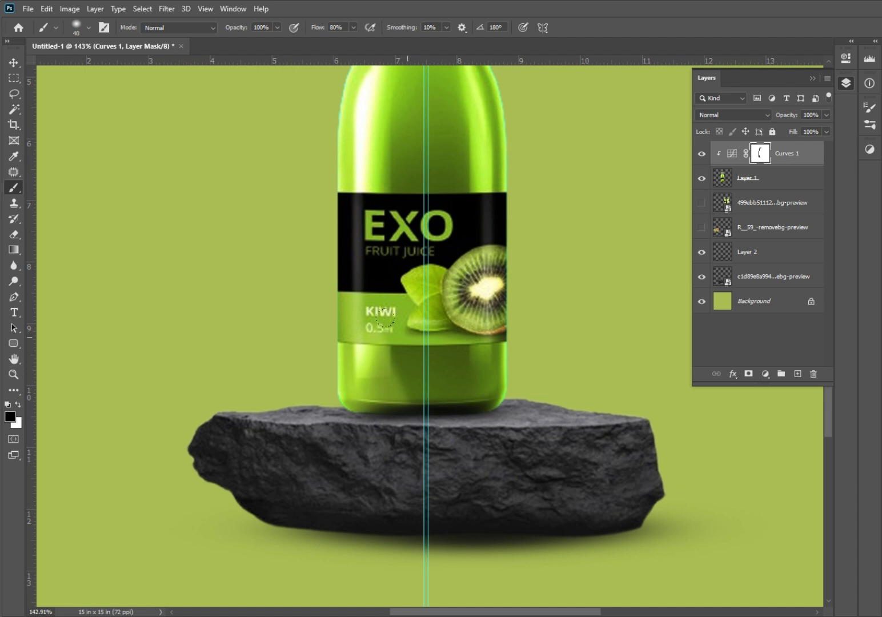
Set the brush opacity to 29% and softly mask the Curves effect on the bottle's base and upper body at 90 px.
left_click_drag(239, 29, 222, 32)
mouse_move(396, 350)
left_mouse_down()
mouse_move(437, 392)
mouse_move(455, 396)
left_mouse_up()
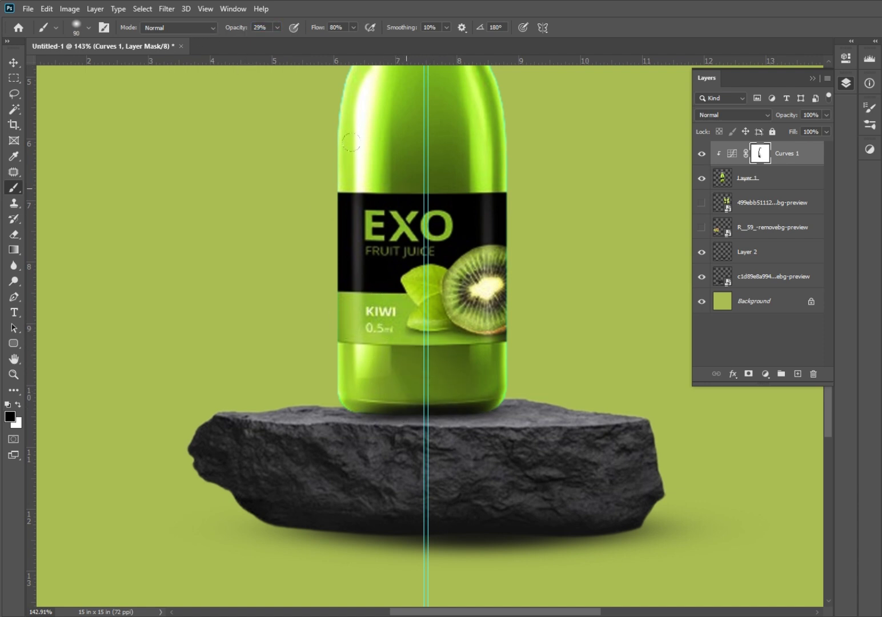
mouse_move(413, 86)
left_mouse_down()
mouse_move(372, 61)
mouse_move(355, 117)
left_mouse_up()
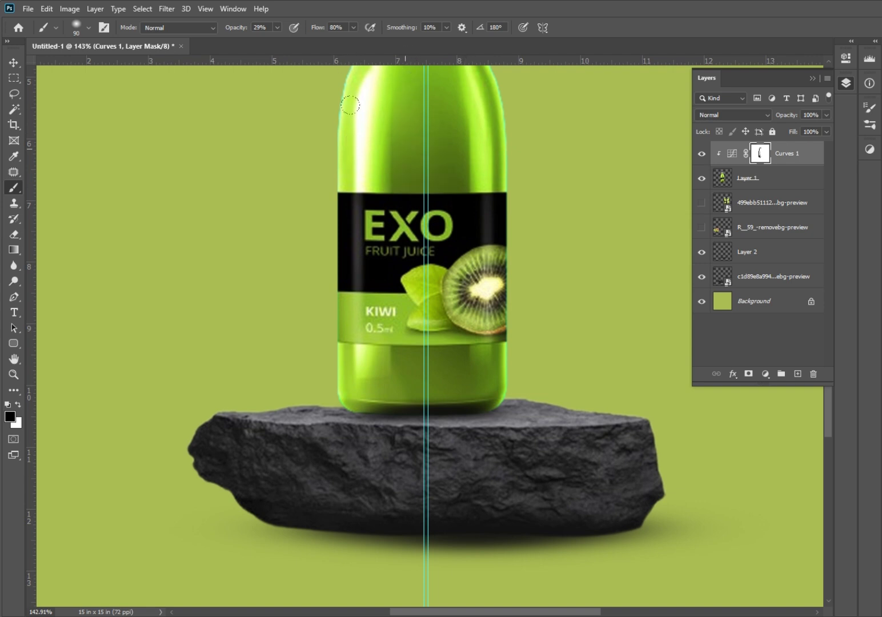
scroll(326, 158, "down", 3)
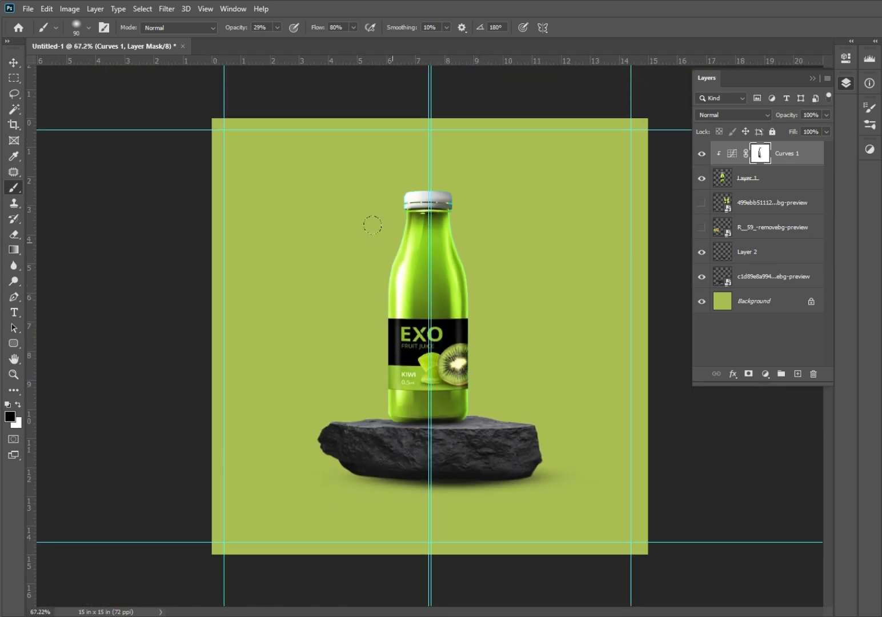
Enlarge the bottle slightly with Free Transform, keeping its base on the rock.
key("v")
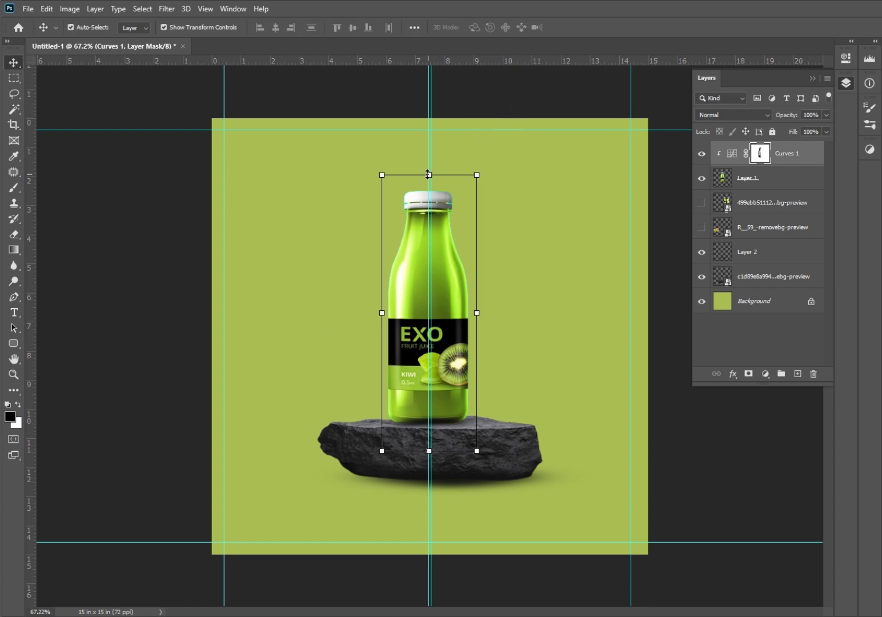
left_click(769, 187)
key("ctrl+t")
mouse_move(429, 174)
left_mouse_down()
mouse_move(429, 152)
mouse_move(428, 174)
left_mouse_up()
key("Return")
left_click(677, 437)
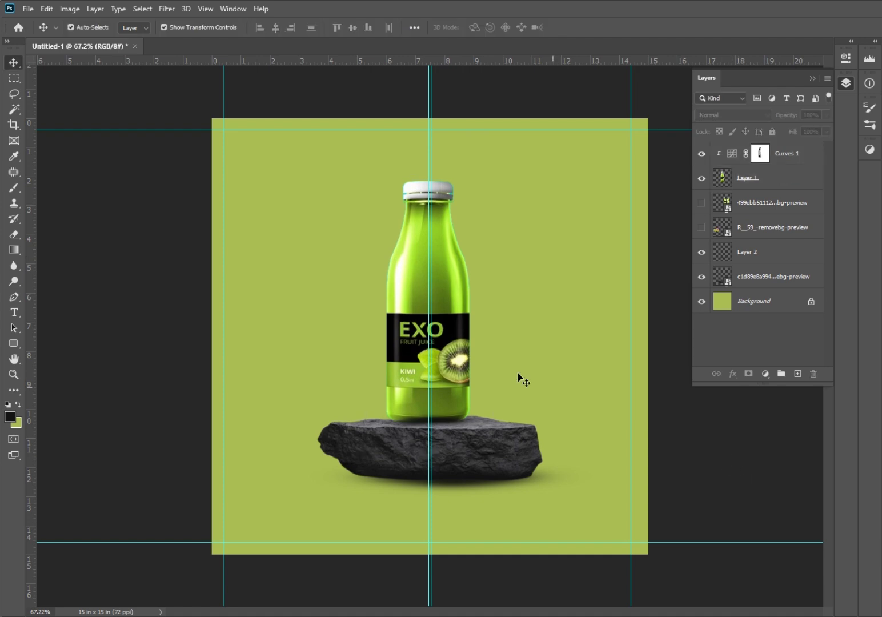
Place the 5180TdWn9FL-removebg-preview kiwi branch image, scaled up and partly cropped, in the canvas's upper-right corner.
mouse_move(473, 614)
left_click(478, 560)
left_click(594, 214)
left_click_drag(498, 311, 590, 112)
left_click_drag(421, 136, 307, 114)
left_click_drag(470, 172, 489, 147)
key("Return")
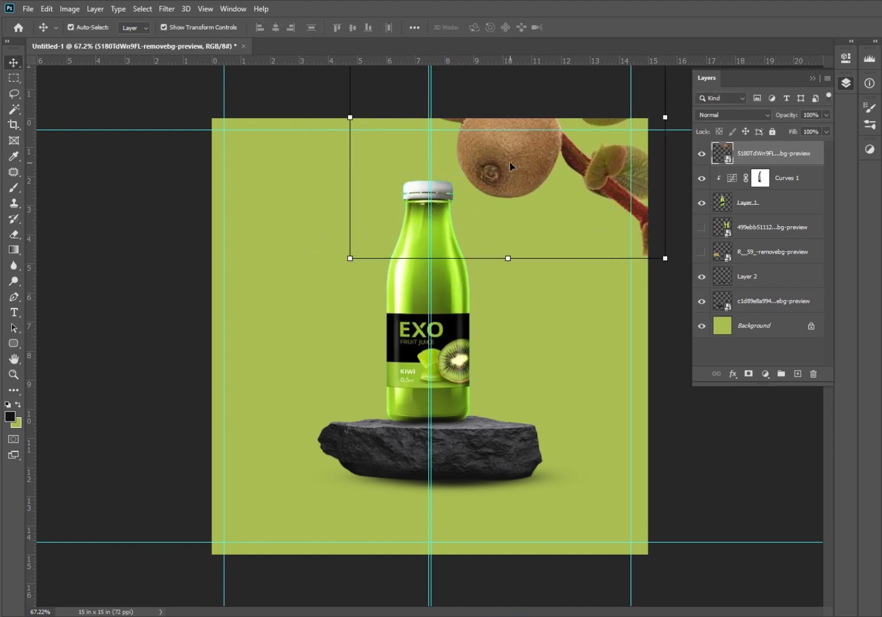
Adjust the kiwi branch's tones with a Curves adjustment clipped to it, and softly mask the effect over the kiwi and stem.
left_click(771, 376)
left_click(773, 448)
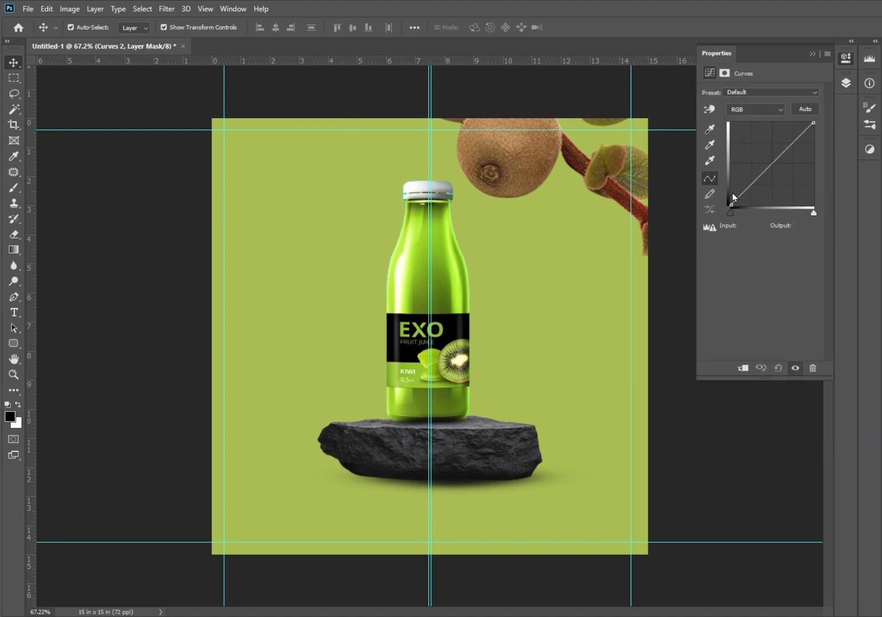
left_click_drag(741, 193, 803, 132)
left_click(846, 57)
left_click(846, 83)
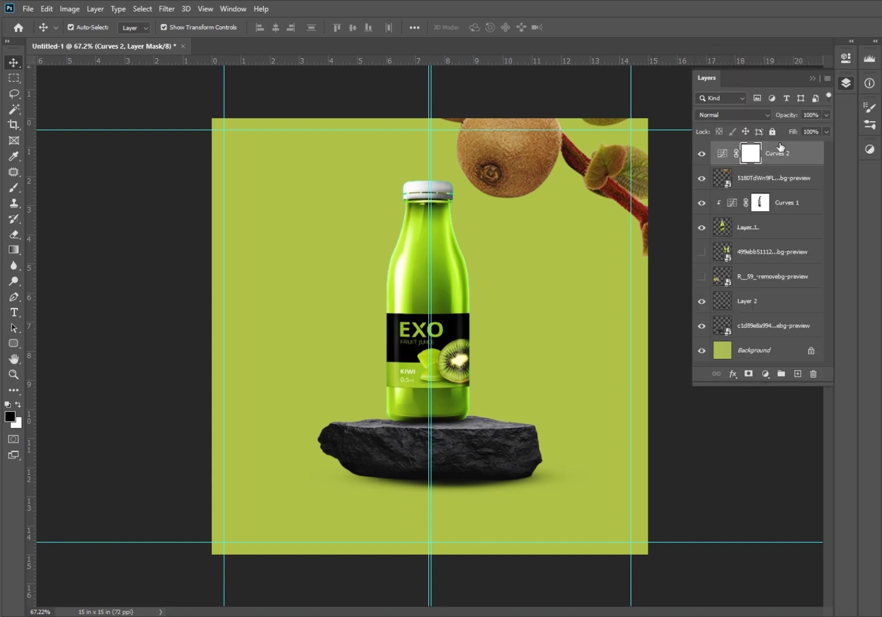
right_click(771, 153)
left_click(832, 346)
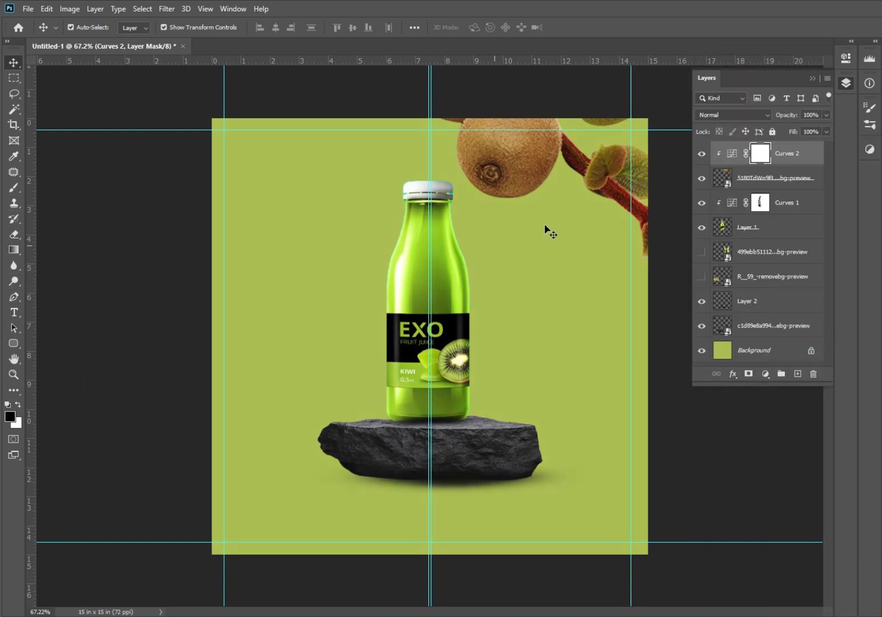
key("b")
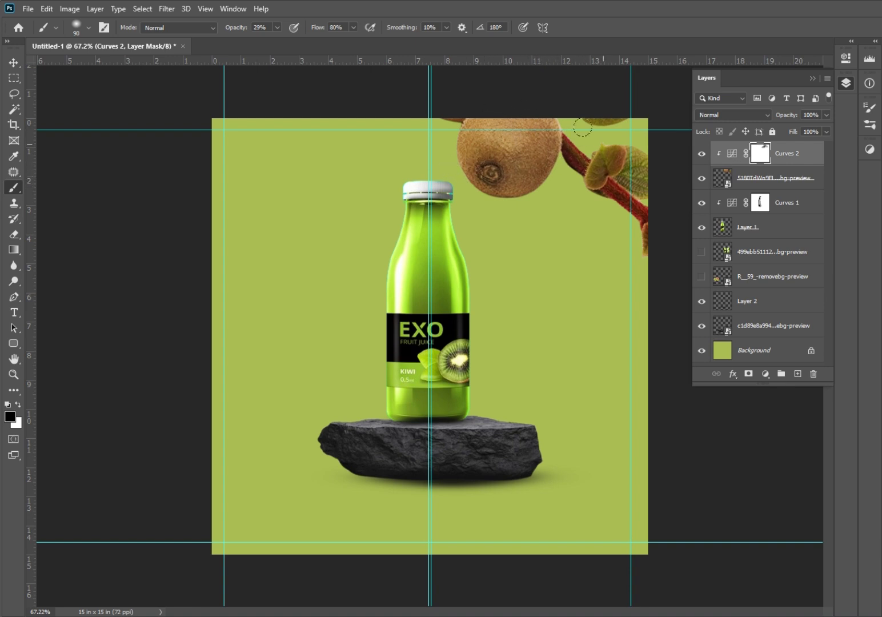
key("v")
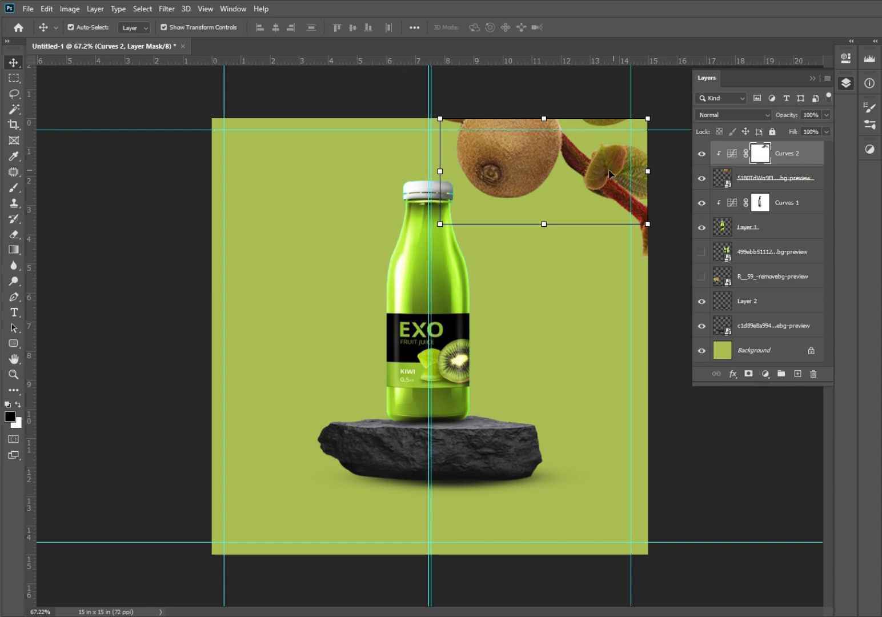
left_click_drag(535, 161, 593, 347)
key("ctrl+z")
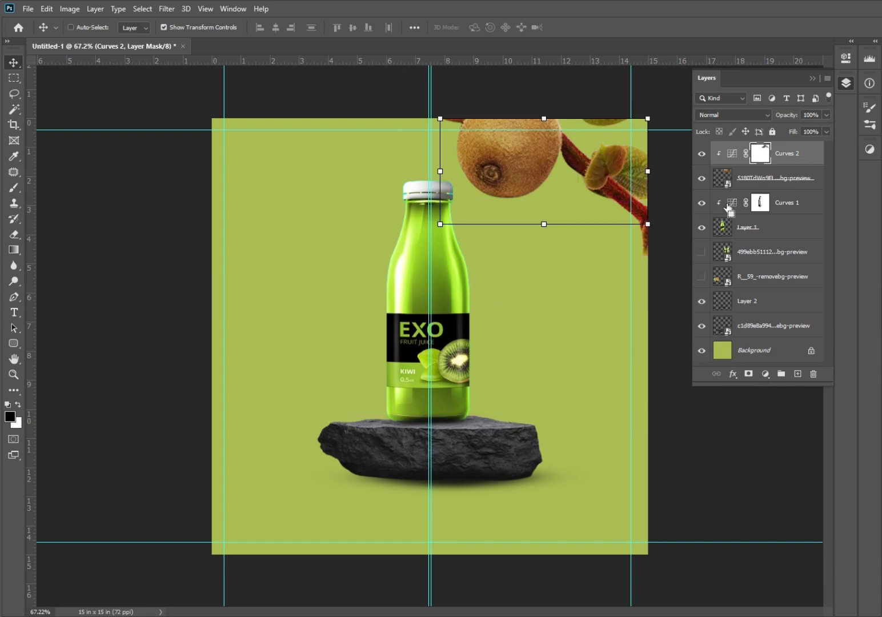
right_click(785, 158)
left_click(771, 181)
left_click(771, 182)
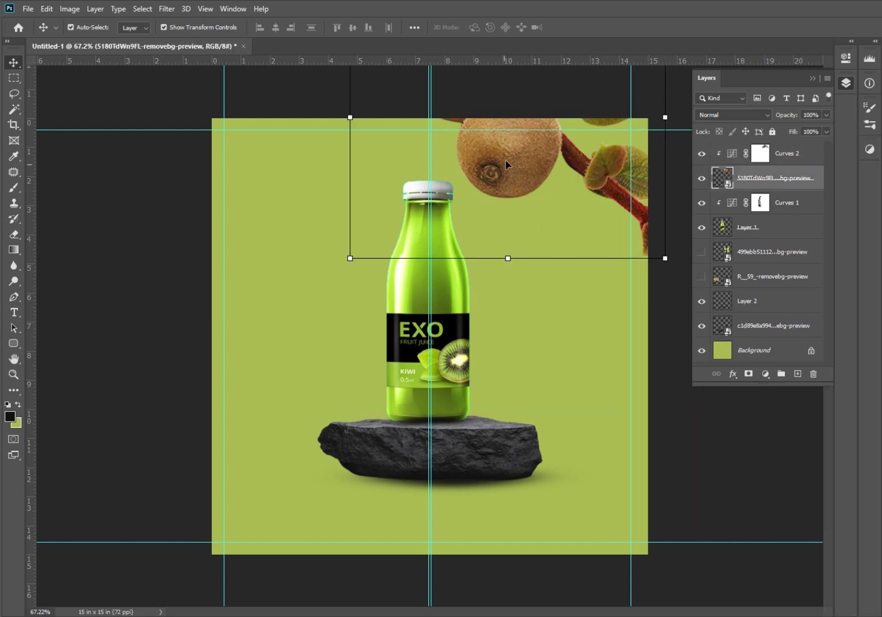
left_click_drag(516, 142, 526, 235)
key("ctrl+z")
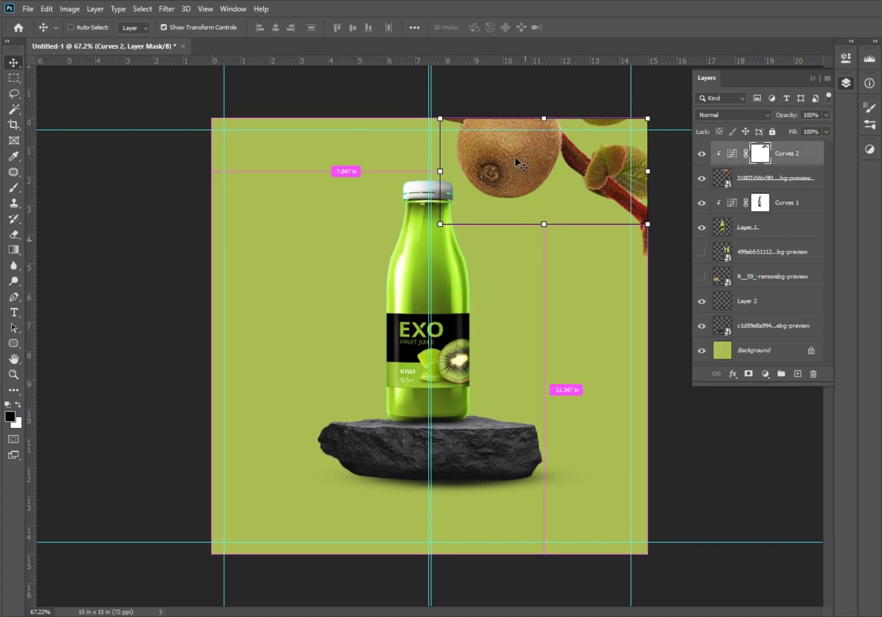
Duplicate the kiwi branch layer, then move the original down beside the bottle's right side and behind the bottle in the layer order.
left_click(790, 187)
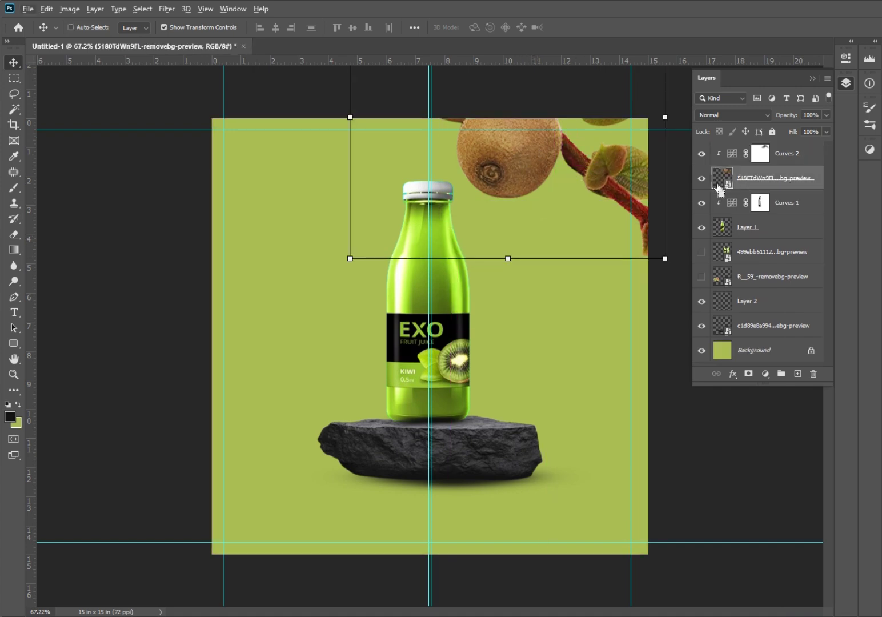
key("ctrl+j")
left_click(793, 203)
key("ctrl+t")
left_click_drag(516, 255, 587, 444)
key("Return")
left_click_drag(791, 204, 782, 291)
left_click_drag(594, 426, 561, 417)
left_click(531, 167)
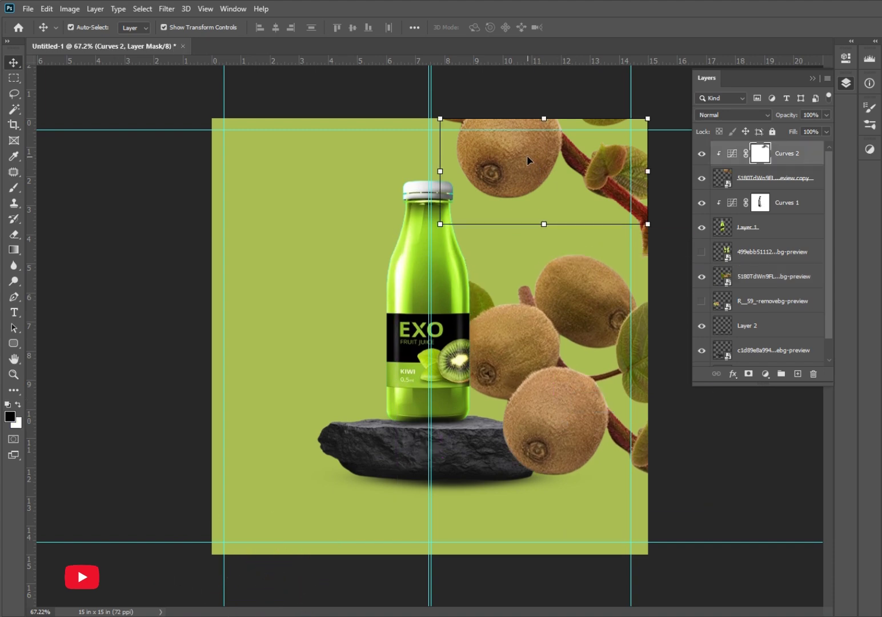
left_click(142, 9)
mouse_move(162, 9)
mouse_move(183, 155)
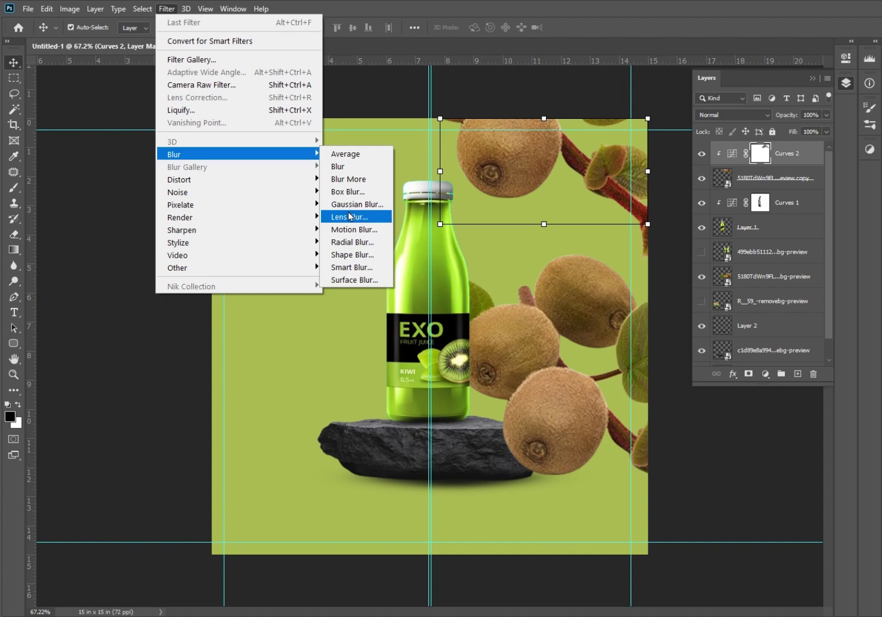
left_click(380, 206)
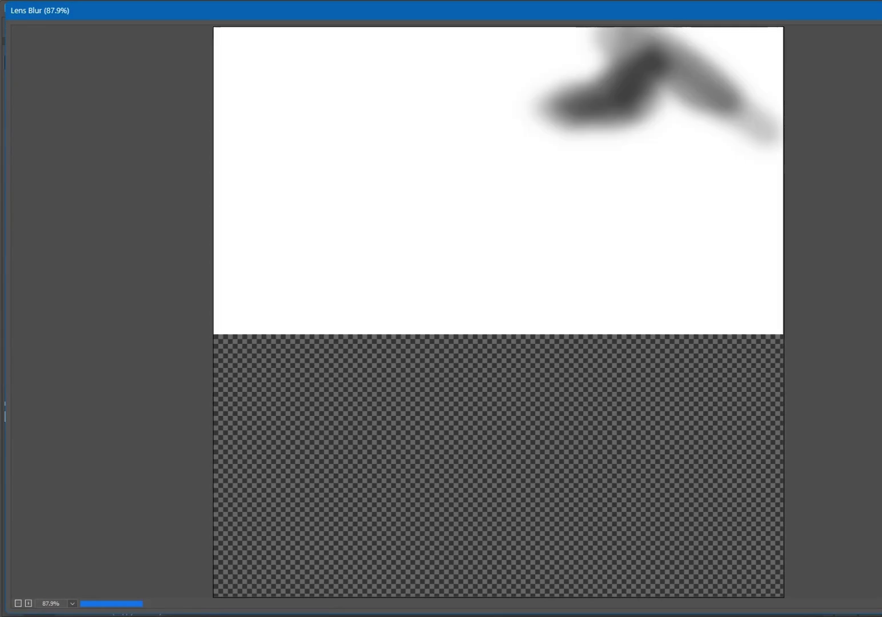
key("Escape")
left_click(166, 8)
mouse_move(197, 155)
left_click(378, 204)
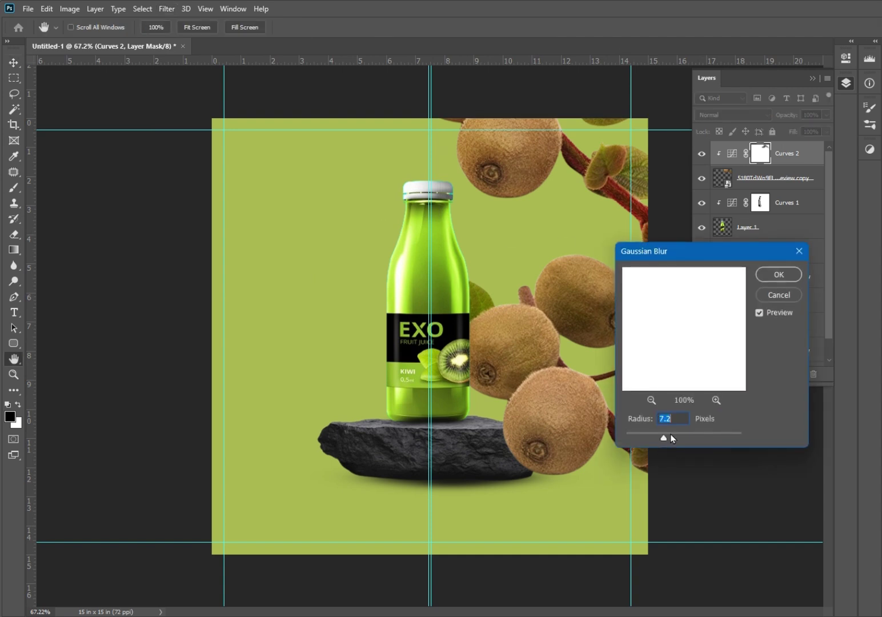
left_click(780, 295)
Apply a Gaussian Blur with an 8.0-pixel radius to the upper kiwi branch layer.
left_click(778, 178)
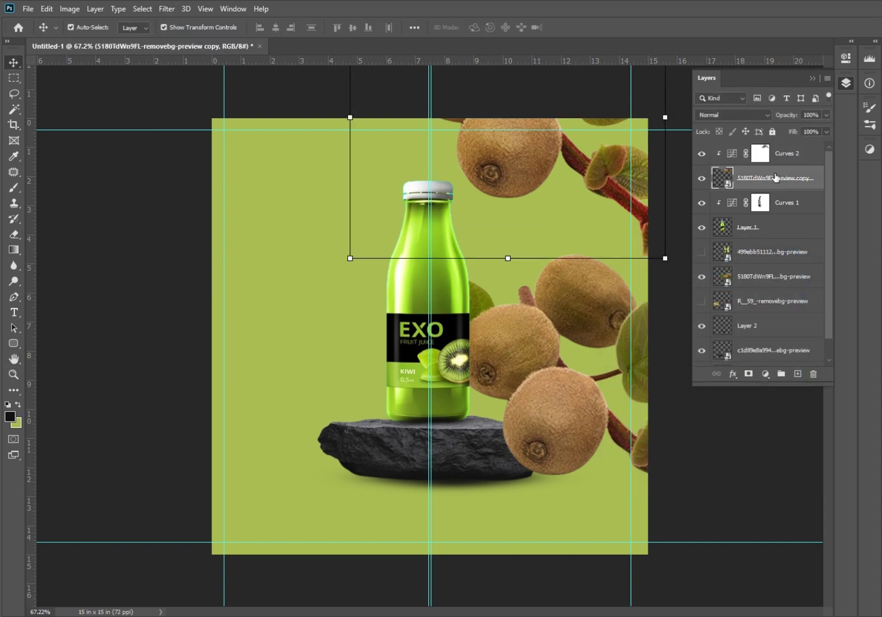
left_click(167, 8)
mouse_move(197, 154)
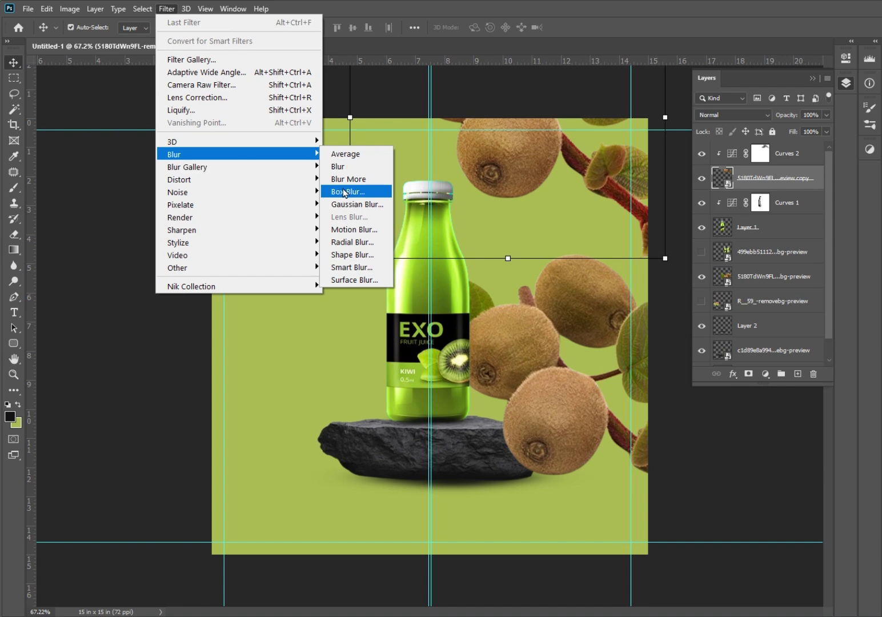
left_click(366, 204)
left_click(678, 440)
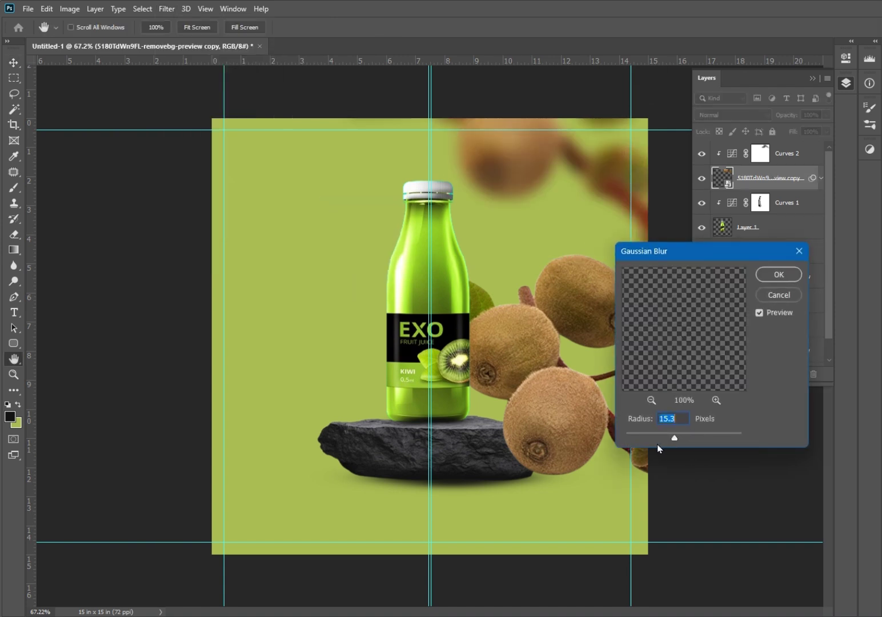
left_click(656, 437)
left_click(666, 436)
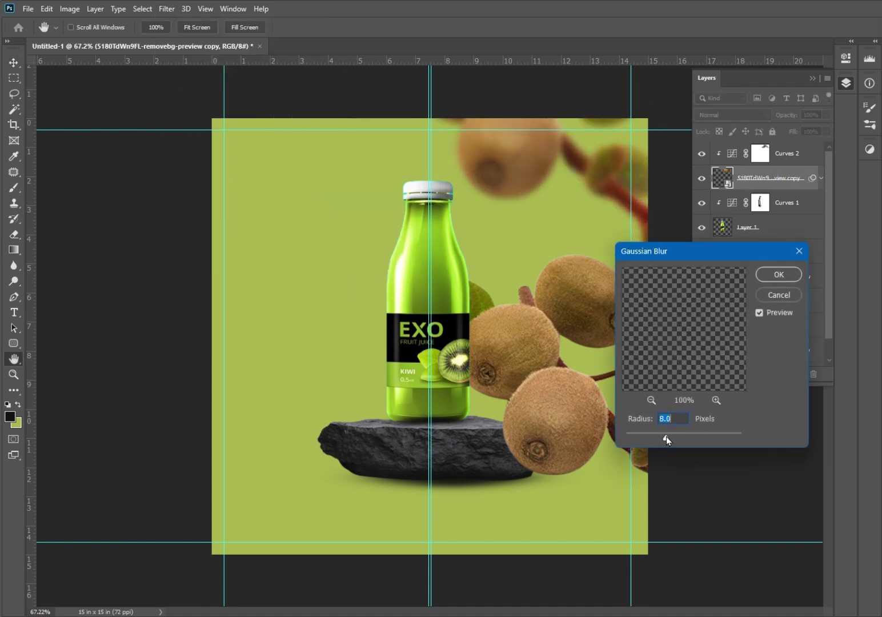
left_click(778, 274)
key("v")
On a new layer above the lower kiwi branch, paint a soft black shadow along the bottle's right edge at 35 px and 43% opacity.
left_click(560, 440)
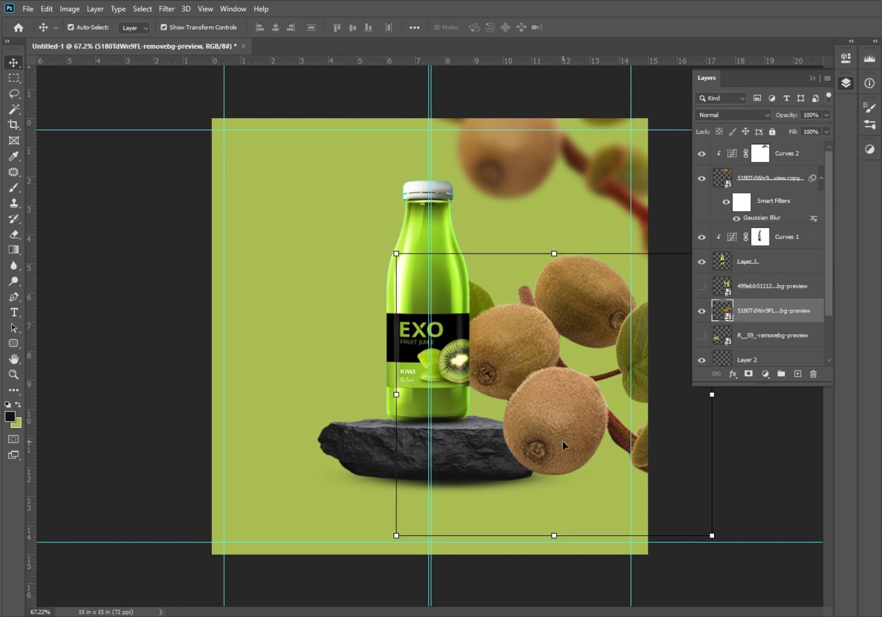
left_click(798, 374)
key("b")
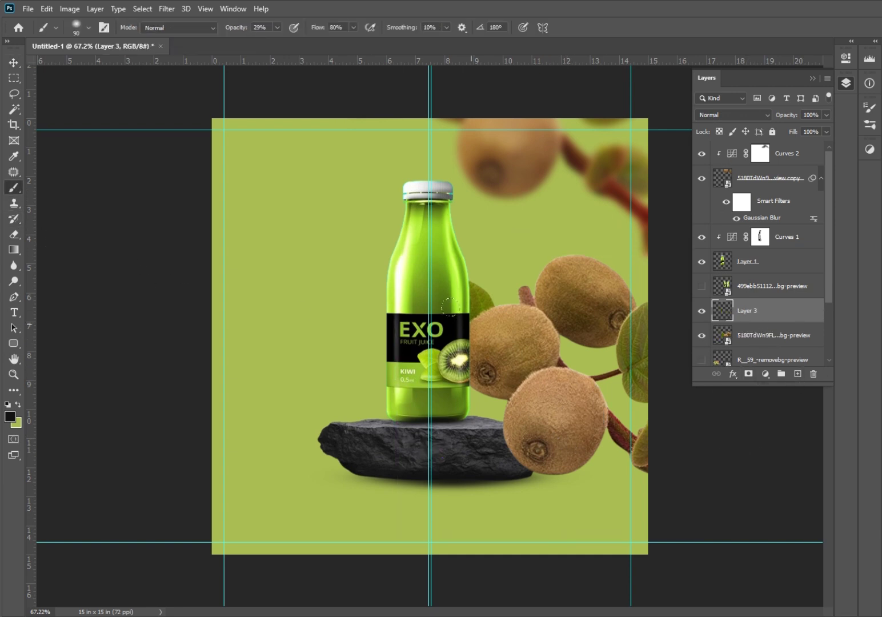
scroll(449, 307, "up", 5)
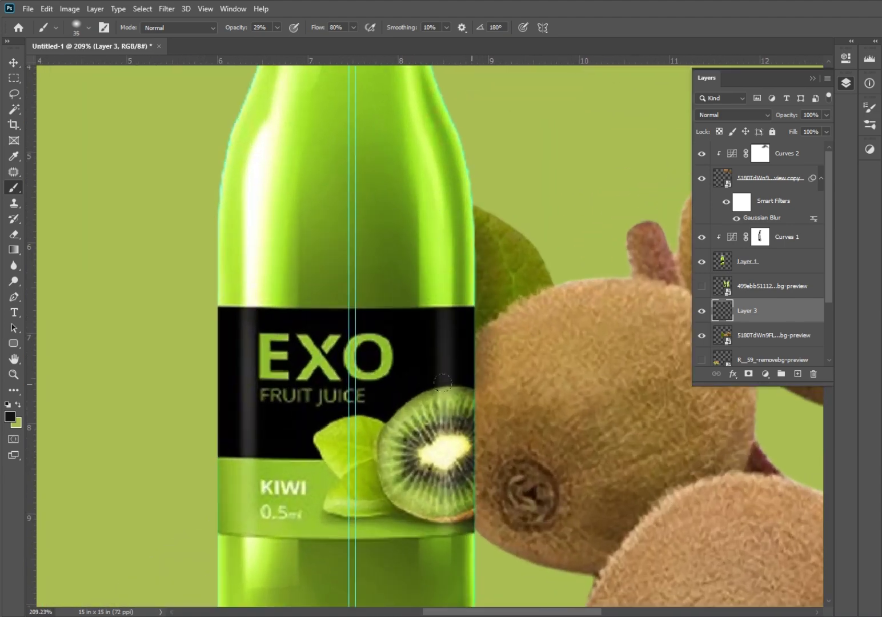
left_click_drag(444, 363, 442, 553)
mouse_move(444, 202)
left_mouse_down()
mouse_move(467, 231)
mouse_move(451, 429)
left_mouse_up()
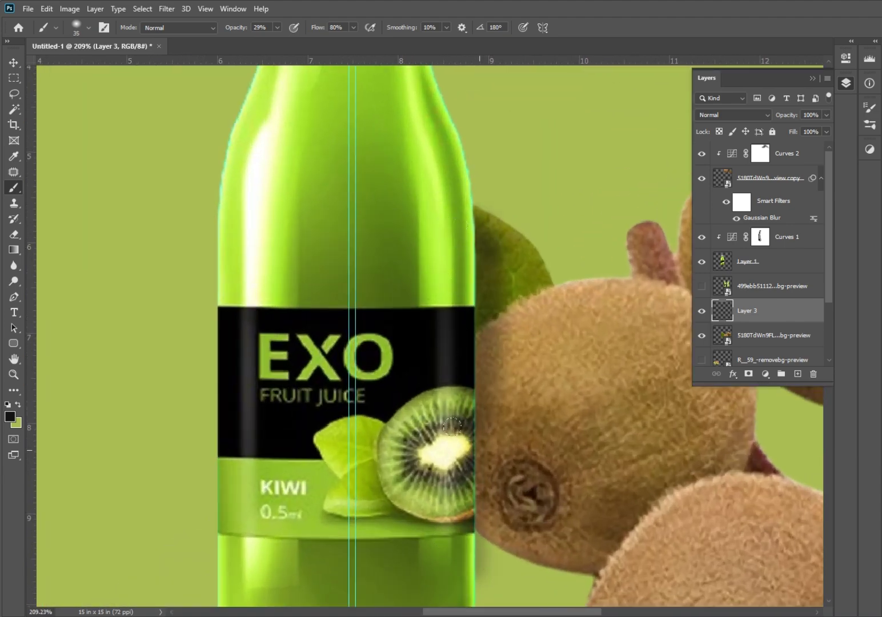
key("ctrl+z")
left_click_drag(227, 24, 244, 33)
left_click_drag(444, 228, 439, 497)
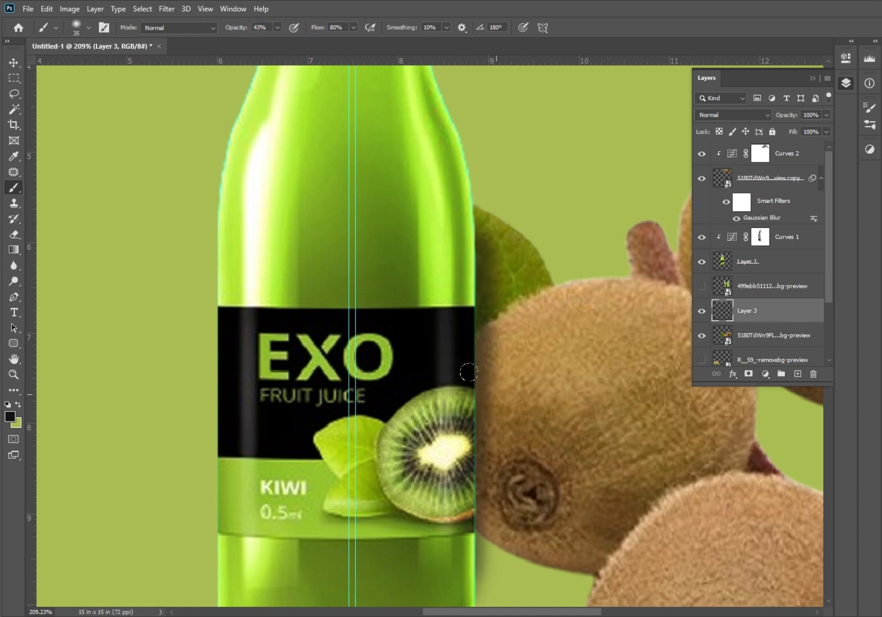
Extend the soft shadow down the bottle's right edge to its base on the rock.
scroll(456, 395, "down", 2)
left_click_drag(513, 442, 506, 275)
mouse_move(469, 361)
left_mouse_down()
mouse_move(466, 406)
mouse_move(447, 423)
left_mouse_up()
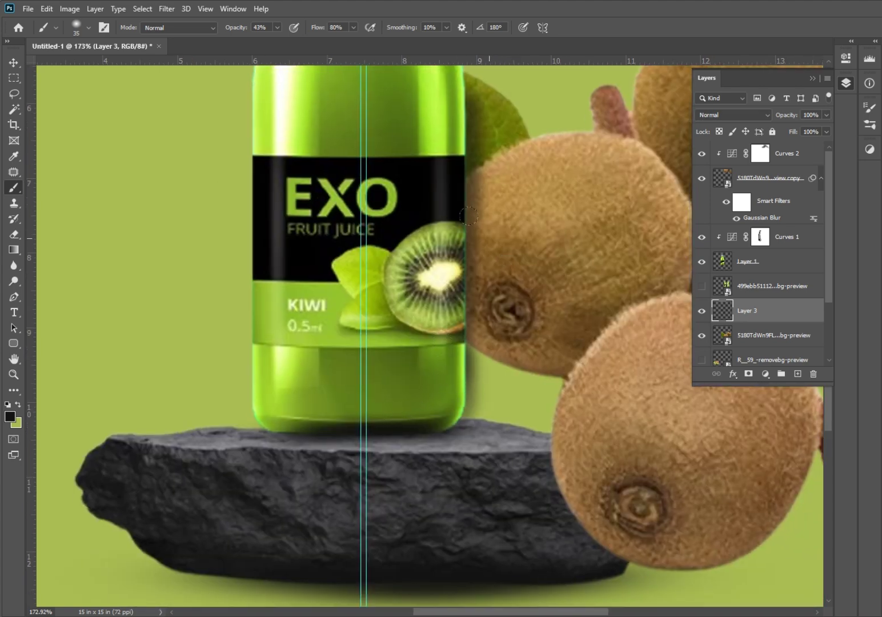
scroll(479, 276, "down", 5)
scroll(497, 277, "up", 1)
key("v")
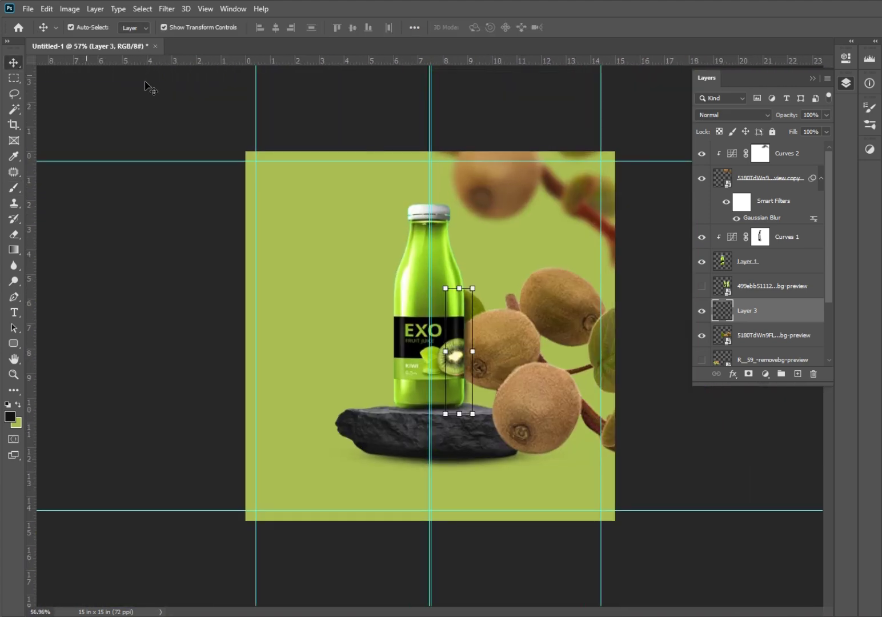
left_click(537, 101)
scroll(479, 308, "up", 2)
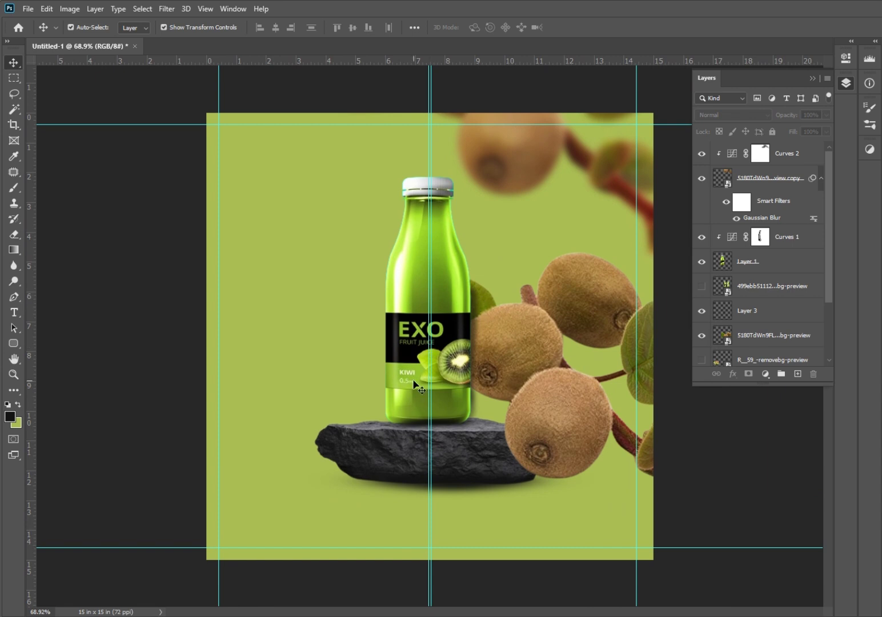
Add a Curves adjustment above the rock layer and brighten it with a point at input 56, output 117.
left_click(415, 386)
left_click(368, 89)
left_click(458, 461)
left_click(765, 373)
left_click(779, 407)
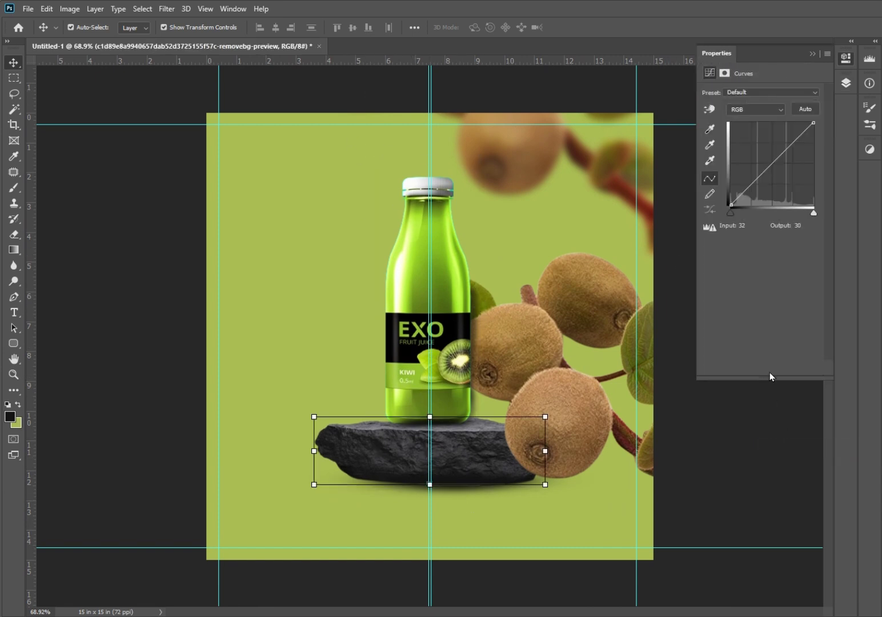
left_click_drag(752, 184, 749, 167)
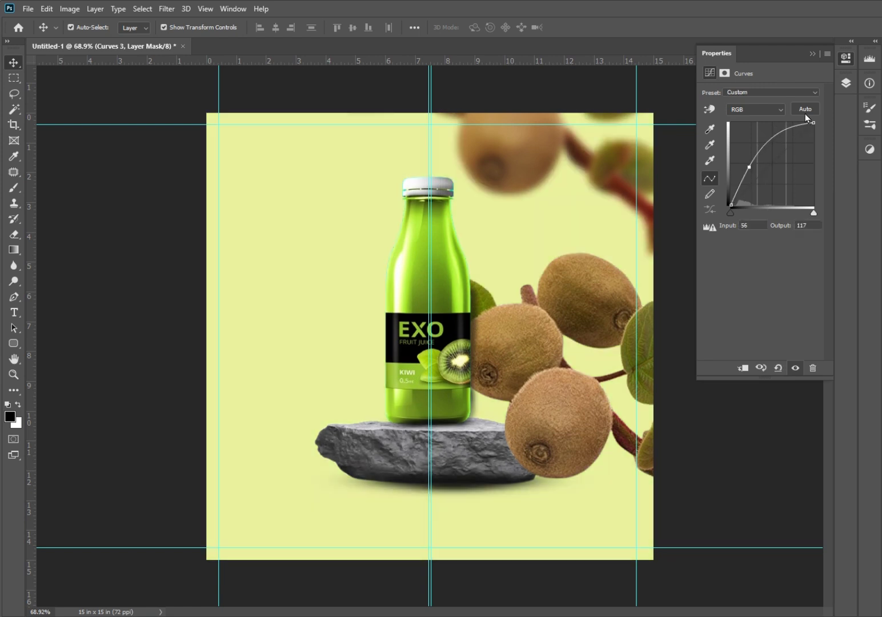
Clip the brightening Curves adjustment to the rock layer.
left_click(846, 84)
left_click(784, 330)
scroll(783, 330, "down", 2)
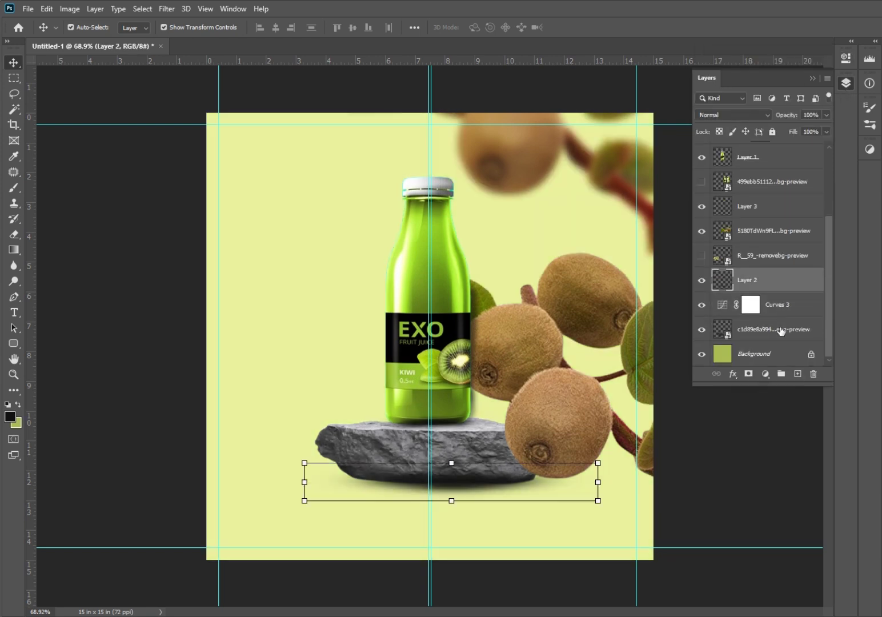
right_click(776, 304)
left_click(810, 346)
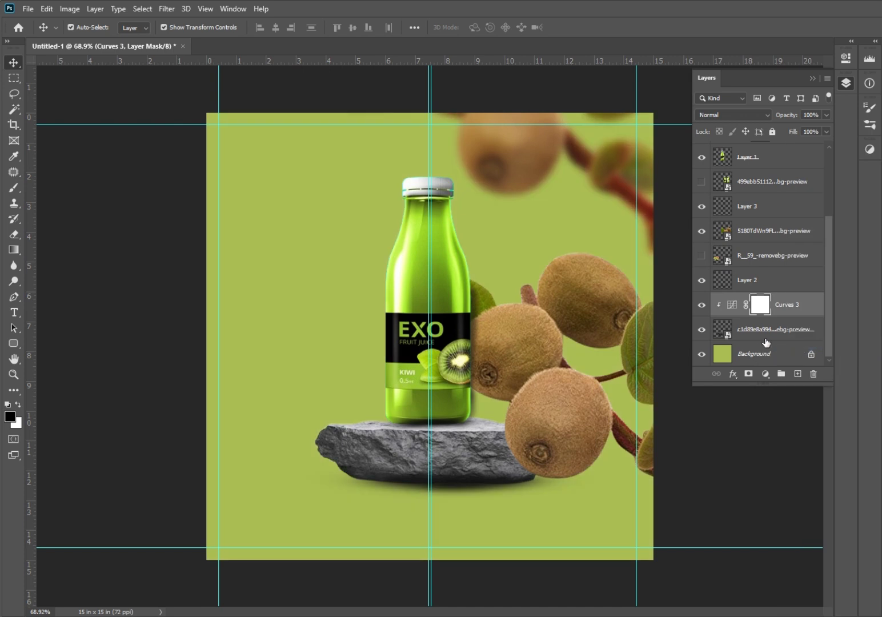
Paint black on the rock's Curves mask along its lower face and upper-left edge with a 35 px brush at 43% opacity.
left_click(13, 188)
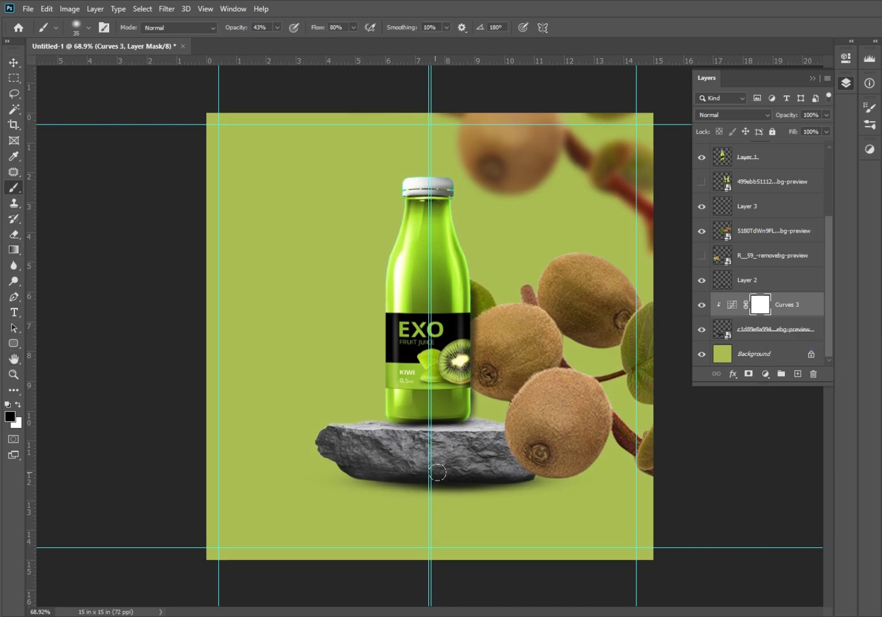
mouse_move(331, 446)
left_mouse_down()
mouse_move(385, 471)
mouse_move(489, 472)
mouse_move(506, 457)
mouse_move(482, 429)
mouse_move(437, 437)
mouse_move(506, 457)
mouse_move(412, 469)
left_mouse_up()
mouse_move(504, 469)
left_mouse_down()
mouse_move(328, 449)
mouse_move(551, 462)
left_mouse_up()
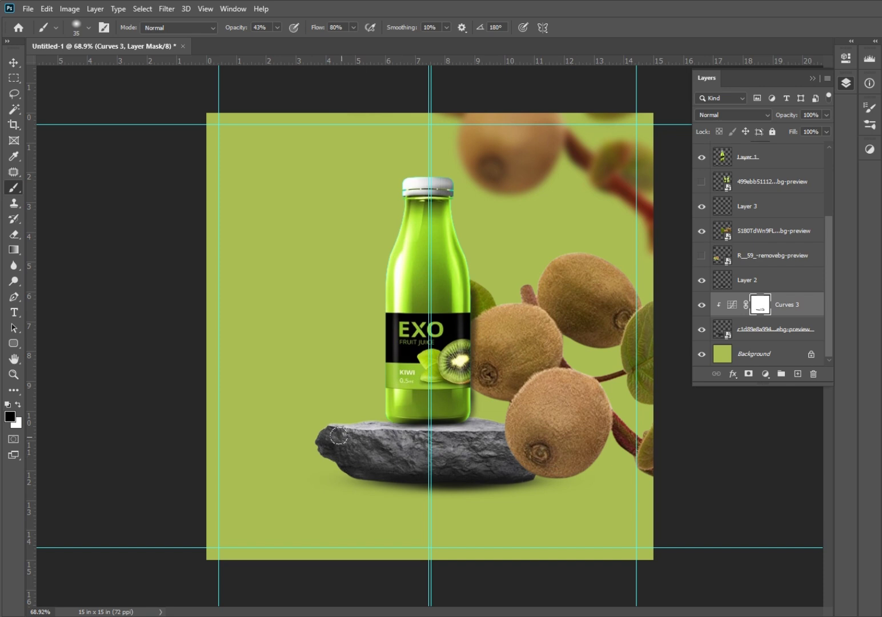
left_click_drag(356, 427, 389, 427)
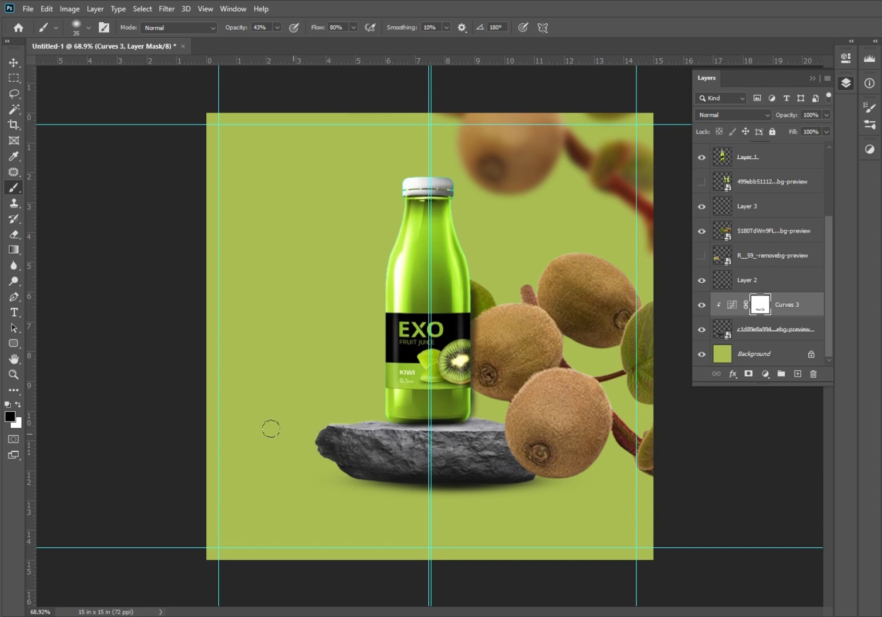
left_click(13, 62)
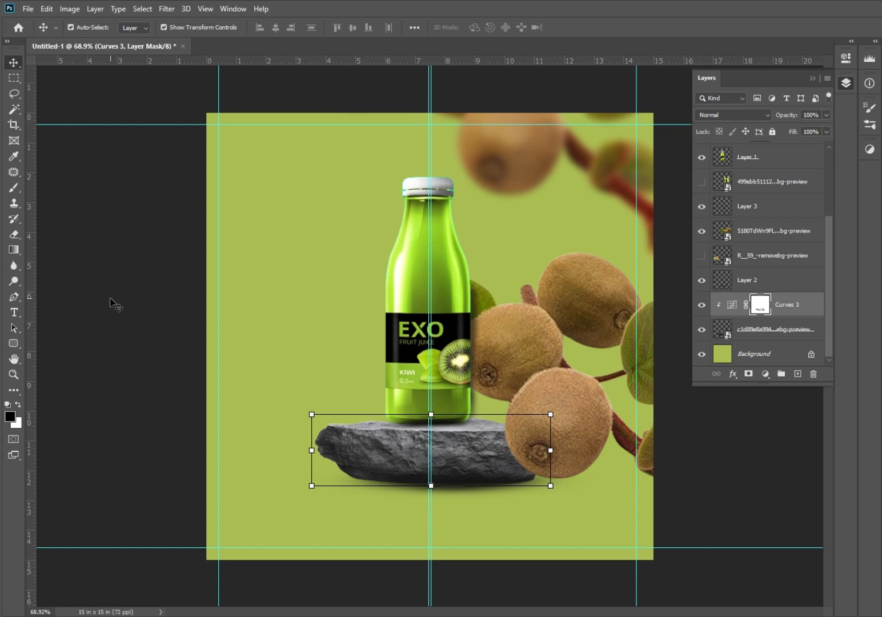
Set the eraser to a flattened 300 px tip angled at 176° with 29% opacity.
left_click(742, 441)
left_click(446, 457)
key("e")
left_click(84, 32)
left_click(24, 71)
left_click_drag(33, 84, 22, 74)
left_click(154, 430)
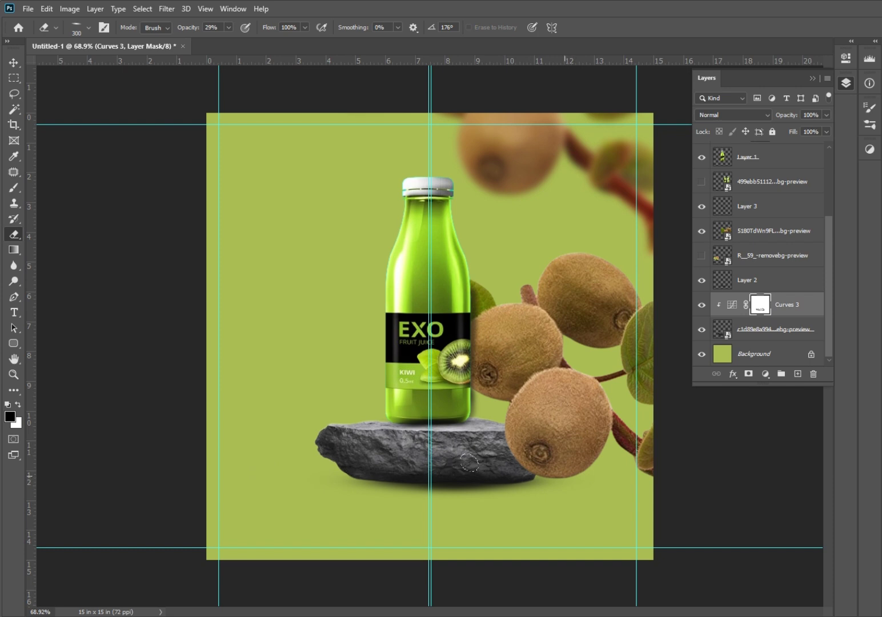
Paint a wide soft black shadow on Layer 2 under the rock and kiwis with a flattened 400 px brush at 43% opacity.
left_click(769, 280)
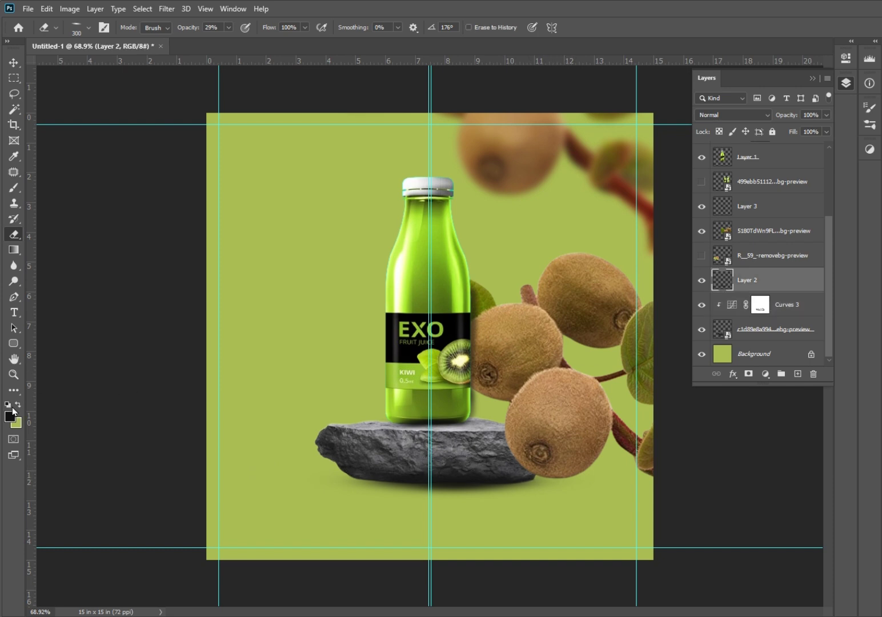
key("b")
left_click(89, 28)
left_click_drag(38, 56, 36, 74)
double_click(107, 192)
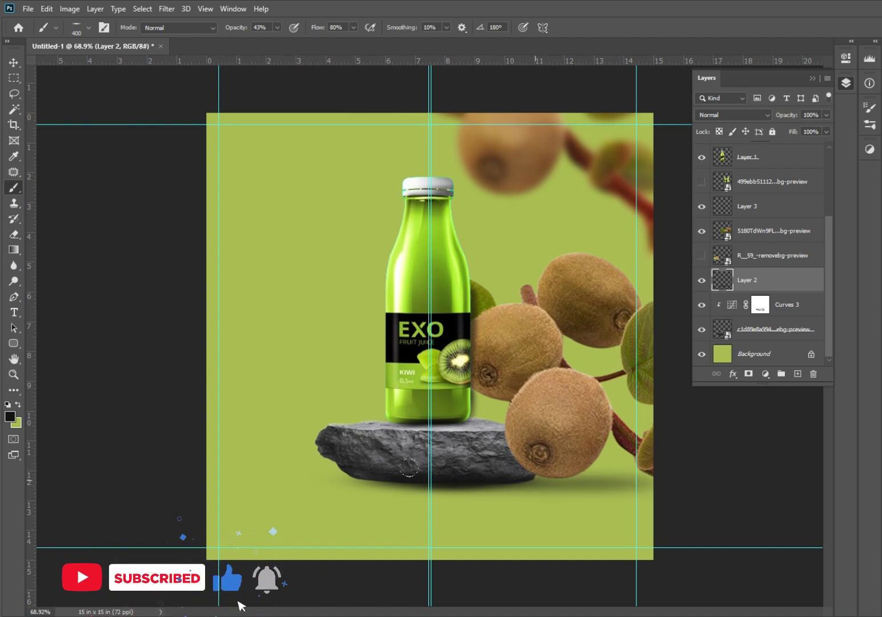
key("v")
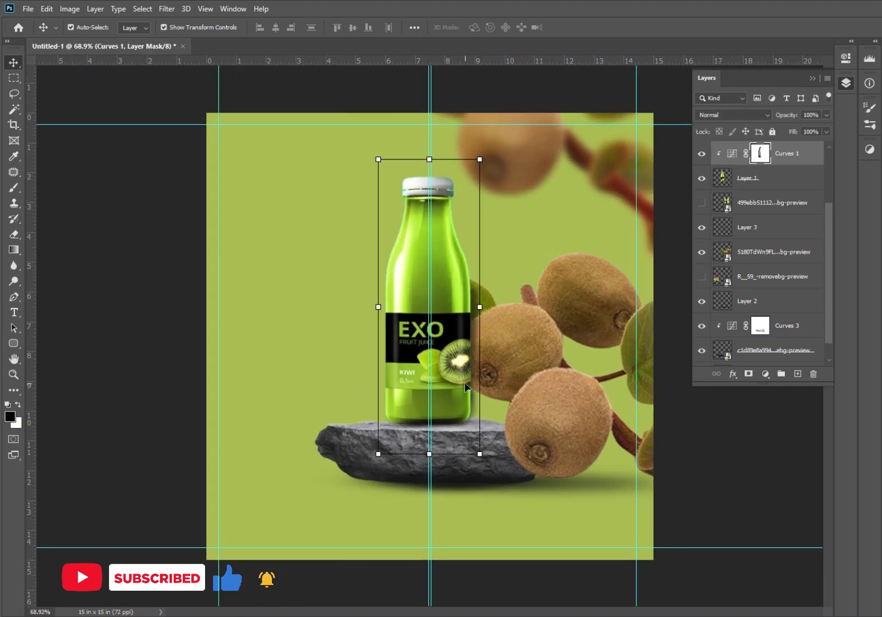
Place the dark rock cutout from the Downloads folder and arrange two enlarged copies side by side below the bottle's rock.
left_click(490, 616)
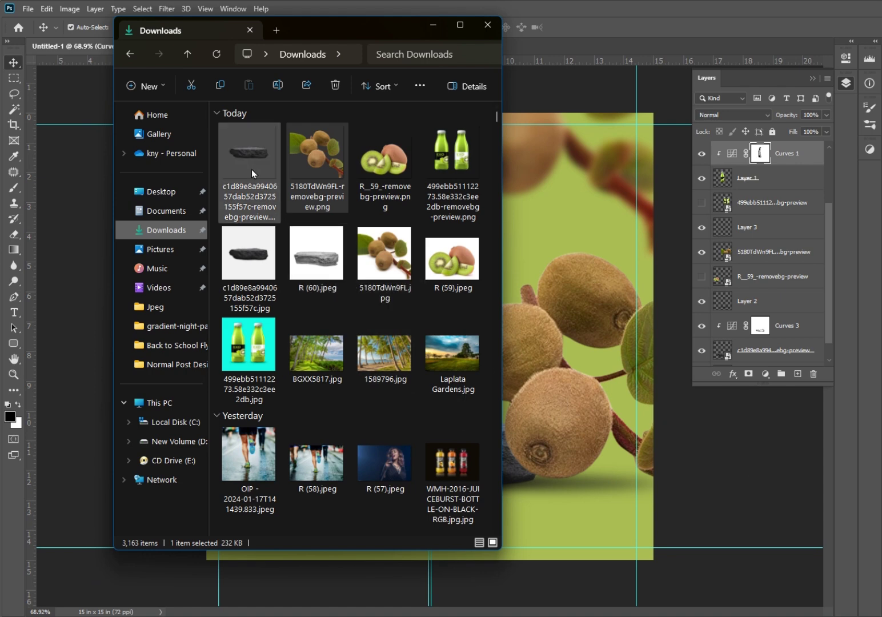
left_click_drag(249, 153, 548, 524)
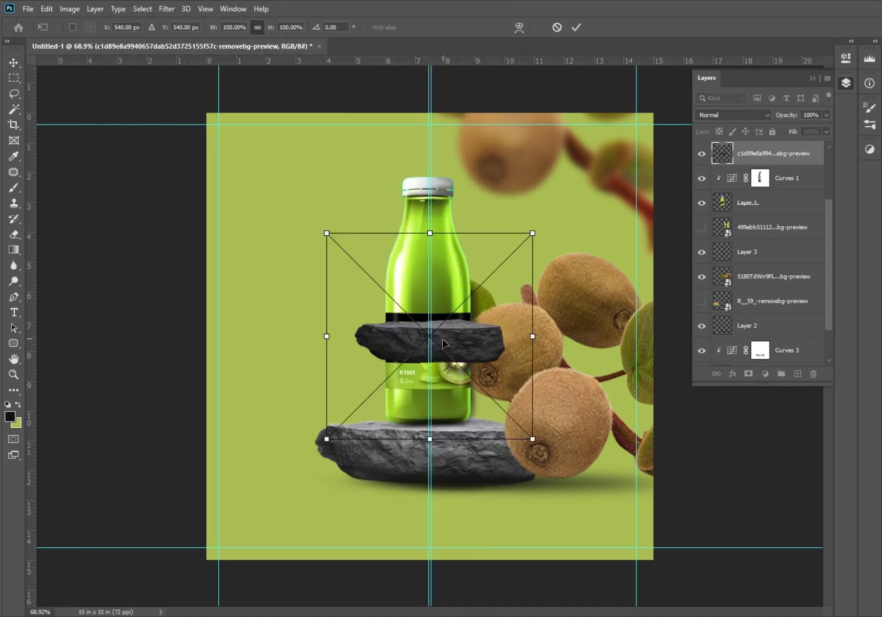
left_click_drag(442, 337, 374, 485)
left_click_drag(363, 589, 363, 616)
left_click_drag(400, 547, 464, 448)
key("Return")
Try a smaller third rock copy in front of the bottle's base, and delete it.
key("ctrl+t")
left_click_drag(519, 436, 447, 429)
left_click_drag(386, 433, 361, 430)
key("Return")
left_click(532, 506)
left_click(470, 422)
mouse_move(471, 422)
left_mouse_down()
mouse_move(493, 426)
mouse_move(475, 430)
mouse_move(485, 412)
left_mouse_up()
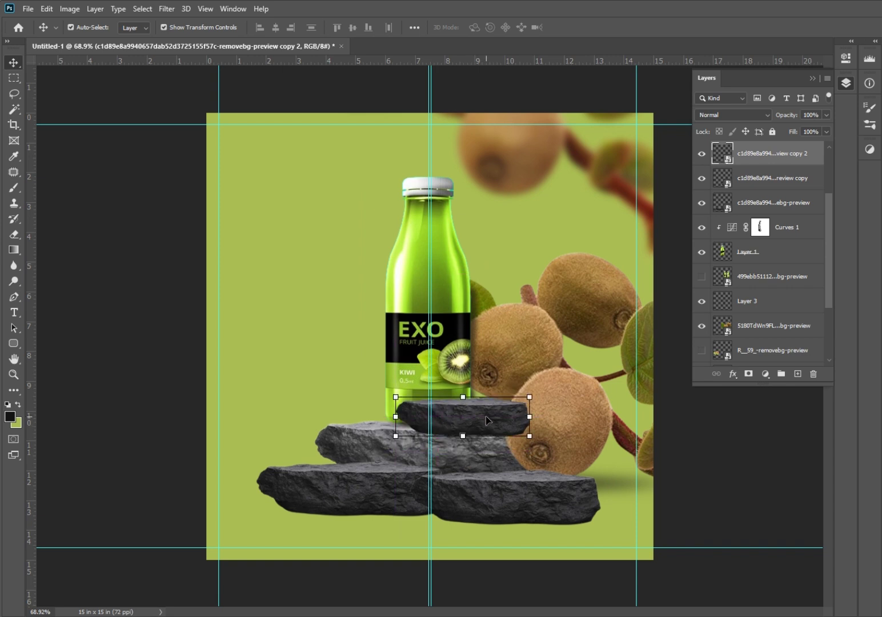
key("Delete")
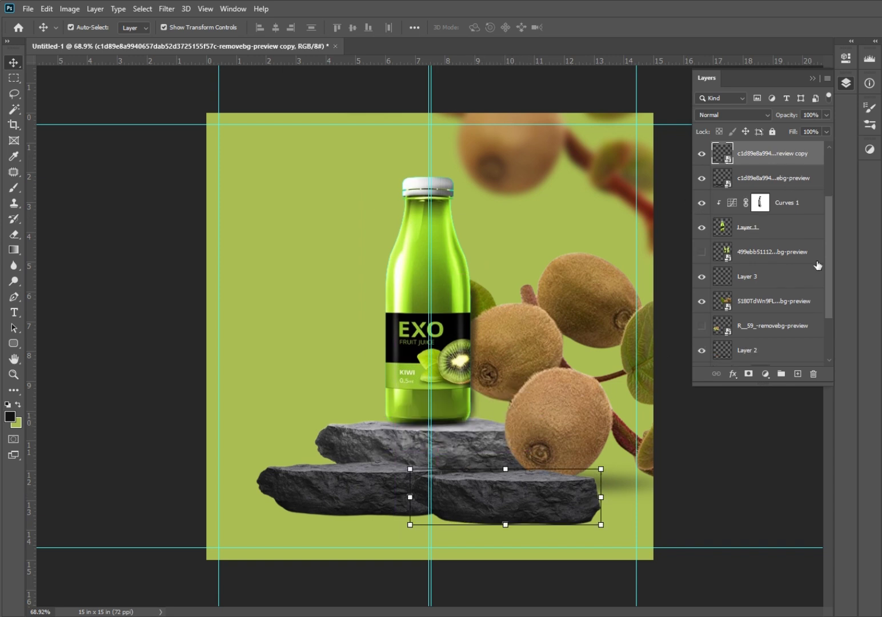
Rasterize the lower-right rock copy so it can be painted on.
key("b")
left_click(486, 492)
left_click(557, 245)
Paint a soft shadow beneath the two lower rocks with a flattened 125 px black brush at 43% opacity.
left_click(90, 28)
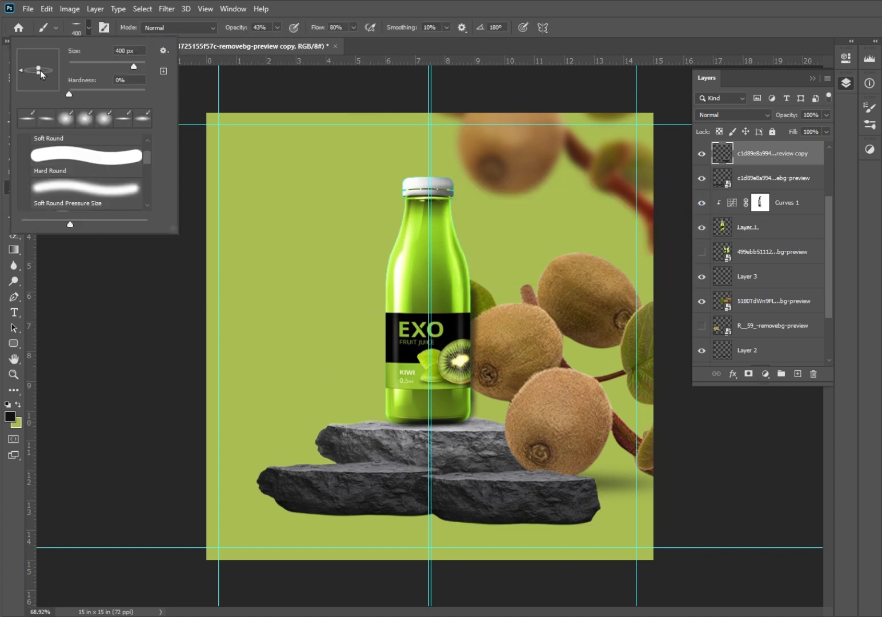
key("bracketleft")
key("bracketleft")
key("bracketleft")
key("bracketleft")
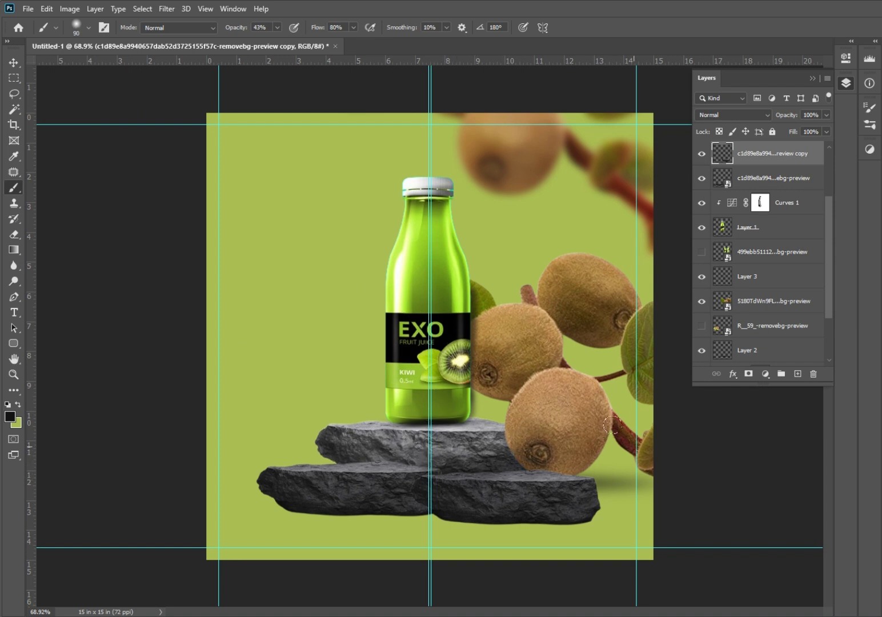
left_click(89, 26)
left_click_drag(39, 85, 38, 70)
left_click(21, 71)
left_click(404, 473)
mouse_move(434, 520)
left_mouse_down()
mouse_move(605, 511)
mouse_move(544, 526)
mouse_move(268, 508)
left_mouse_up()
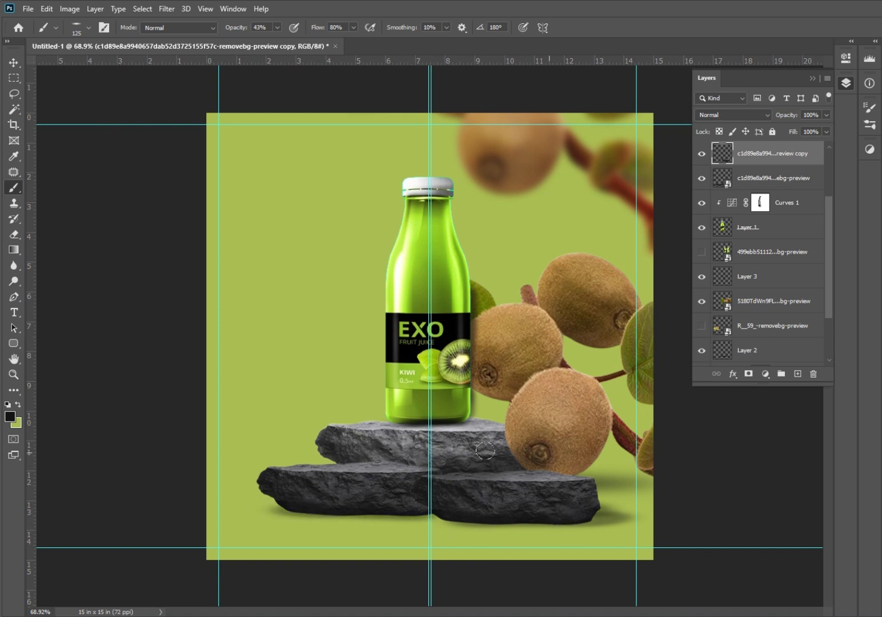
left_click(11, 53)
left_click(89, 154)
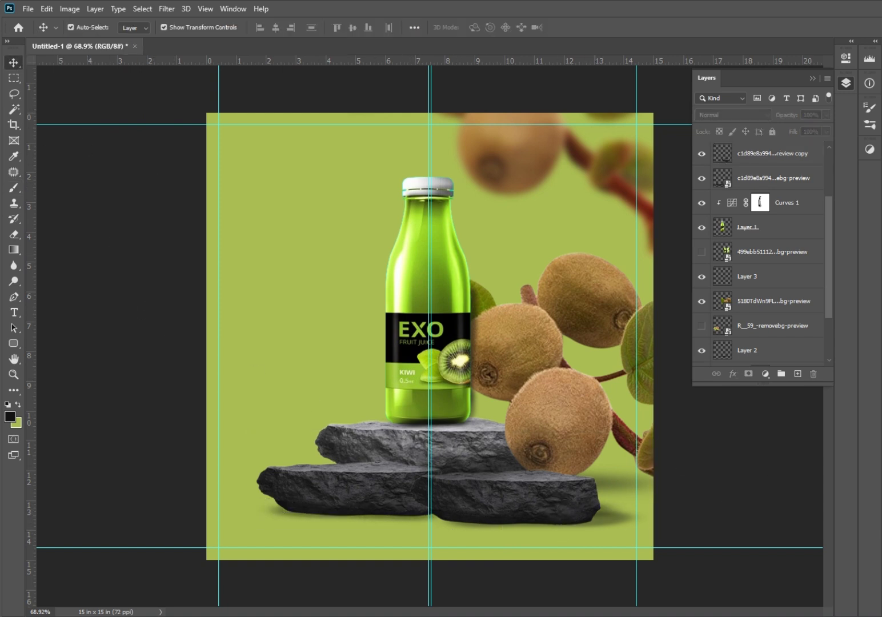
Show the sliced kiwi group beside the bottle and place a slightly smaller duplicate on the front rocks.
left_click(701, 253)
left_click(701, 326)
left_click_drag(277, 407, 471, 455)
key("ctrl+t")
left_click_drag(459, 487, 432, 487)
key("Return")
Scale the bottle together with its Curves adjustment to 110.96%.
left_click(448, 357)
key("ctrl+z")
left_click(773, 260)
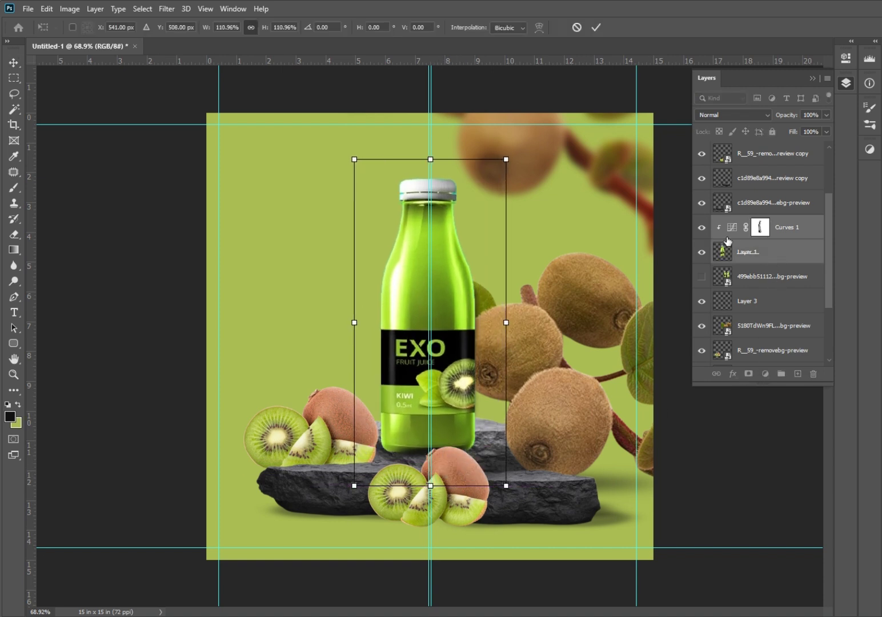
left_click(789, 197)
Nudge the rock under the bottle down about 30 px.
left_click(781, 184)
left_click(781, 155)
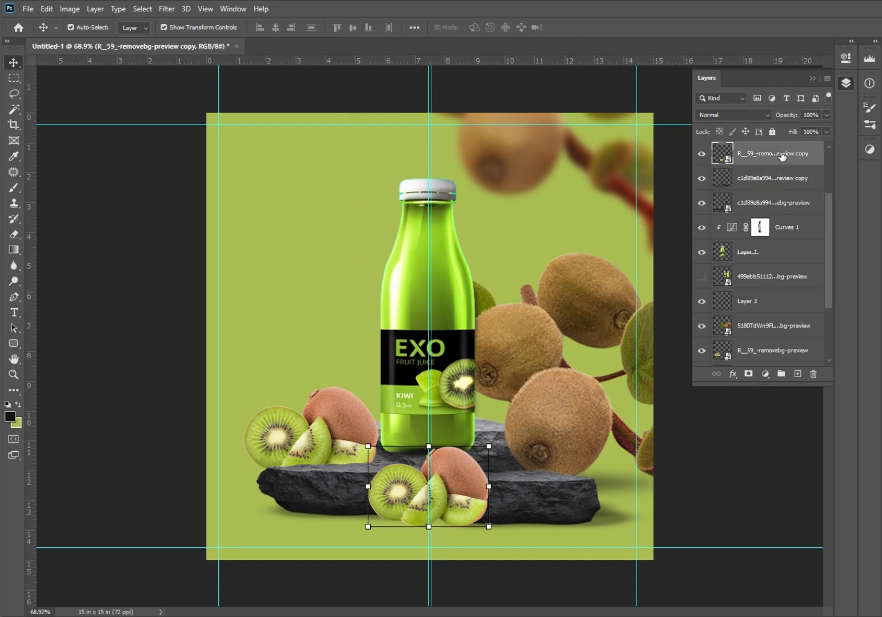
scroll(775, 171, "up", 3)
left_click(768, 151)
scroll(768, 171, "up", 1)
scroll(762, 263, "down", 5)
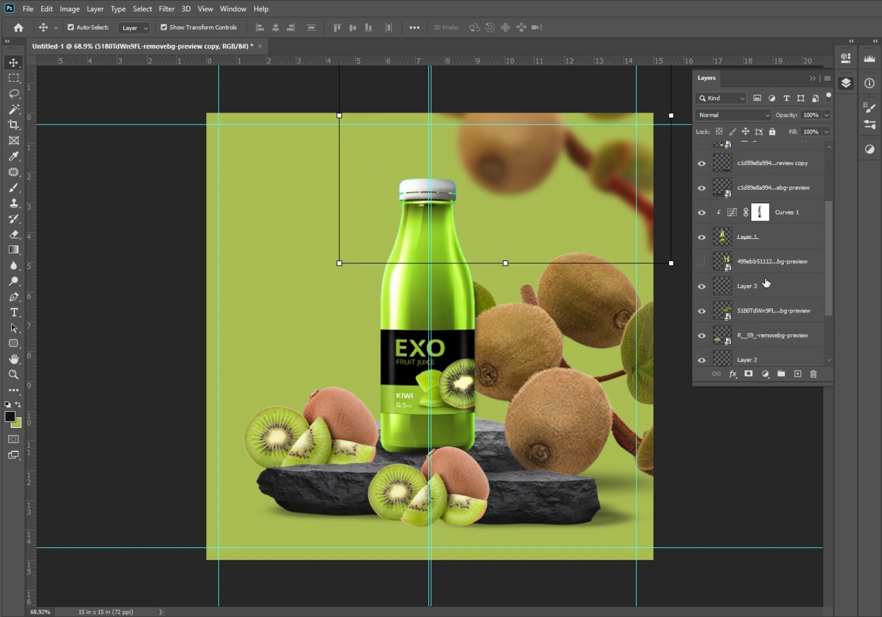
scroll(761, 278, "down", 3)
left_click(771, 281)
left_click(773, 336)
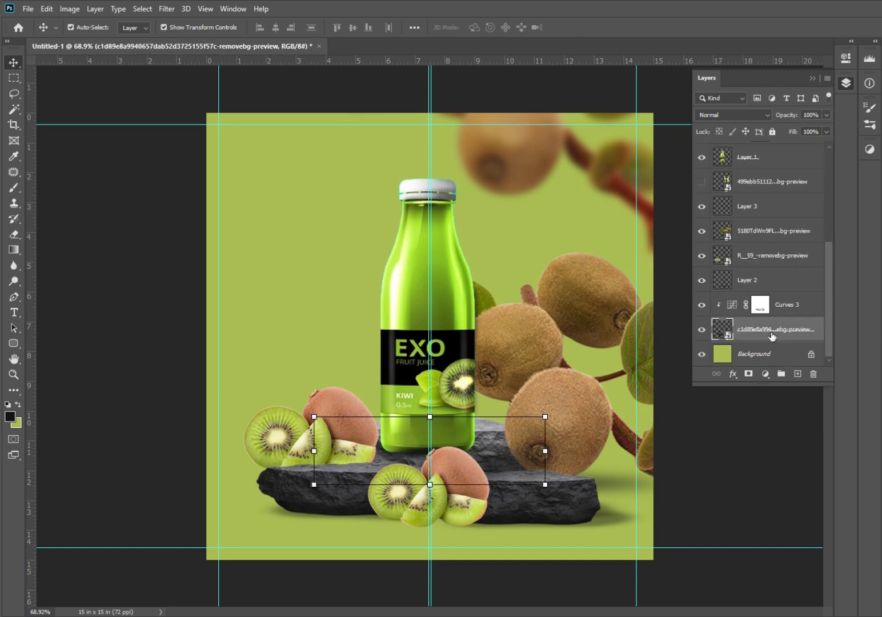
key("shift+Down")
key("shift+Down")
key("shift+Down")
key("shift+Down")
key("shift+Down")
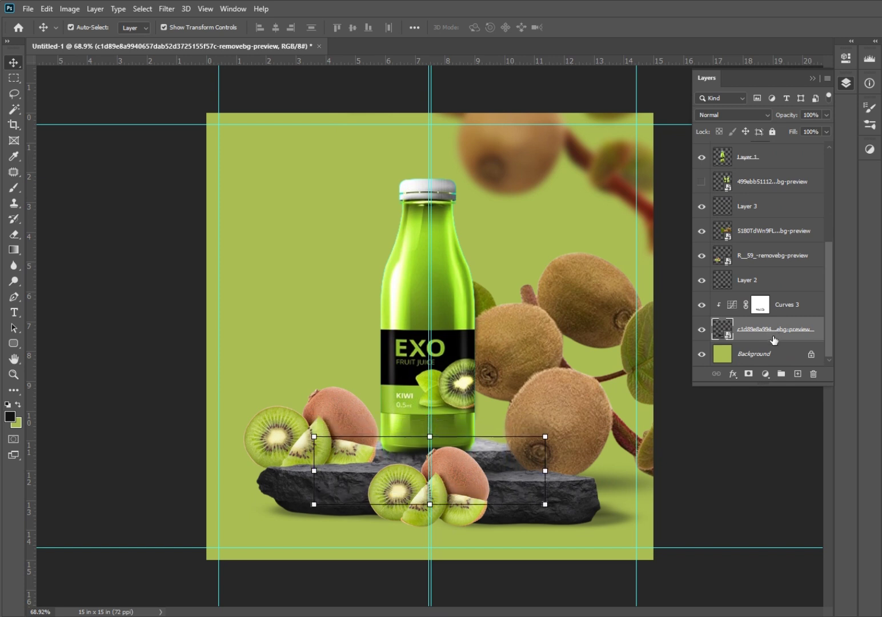
key("shift+Up")
key("shift+Up")
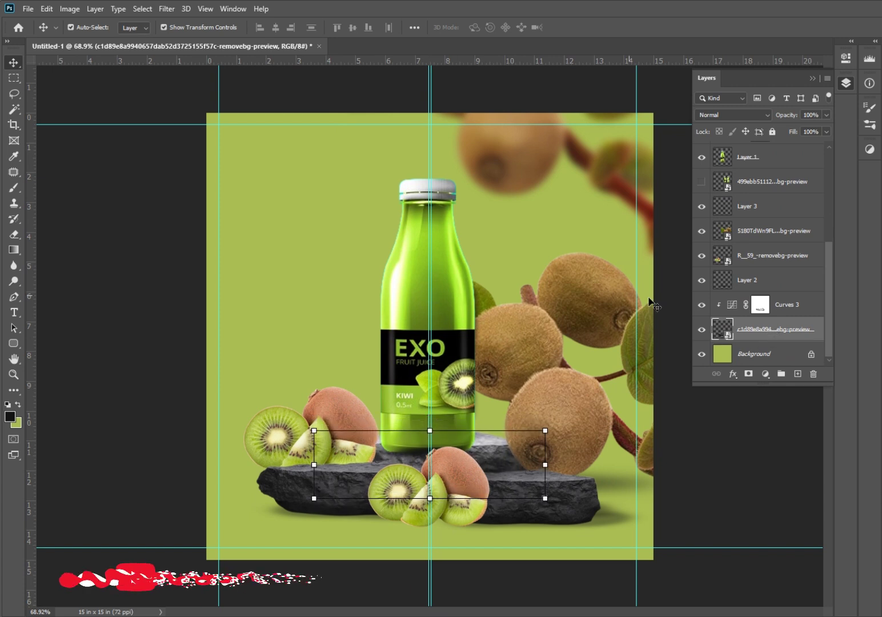
Move the bottle and its Curves adjustment up 0.347 in and right 0.042 in onto the rock.
left_click(447, 323)
left_click(764, 181, "shift")
left_click_drag(446, 321, 448, 310)
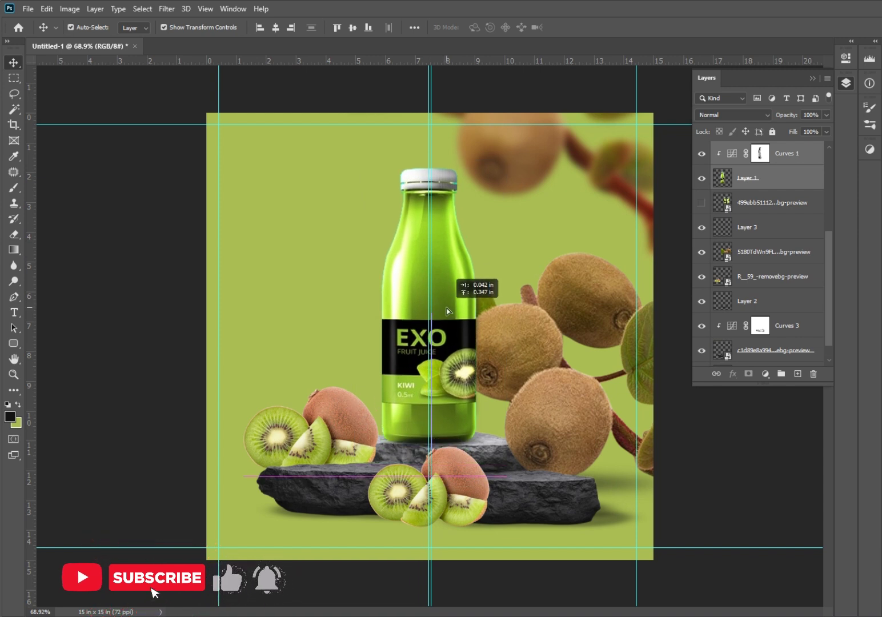
left_click(767, 449)
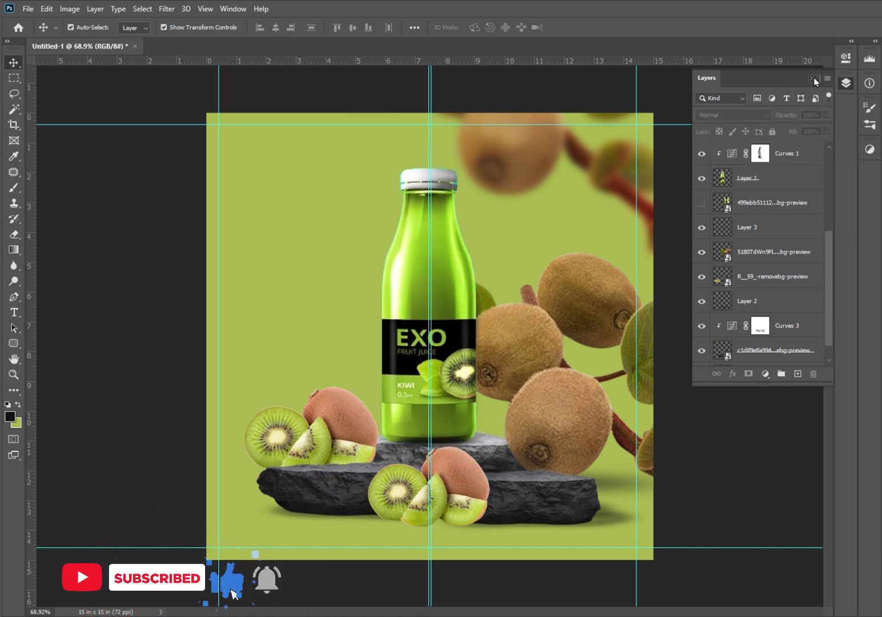
left_click(813, 78)
mouse_move(472, 616)
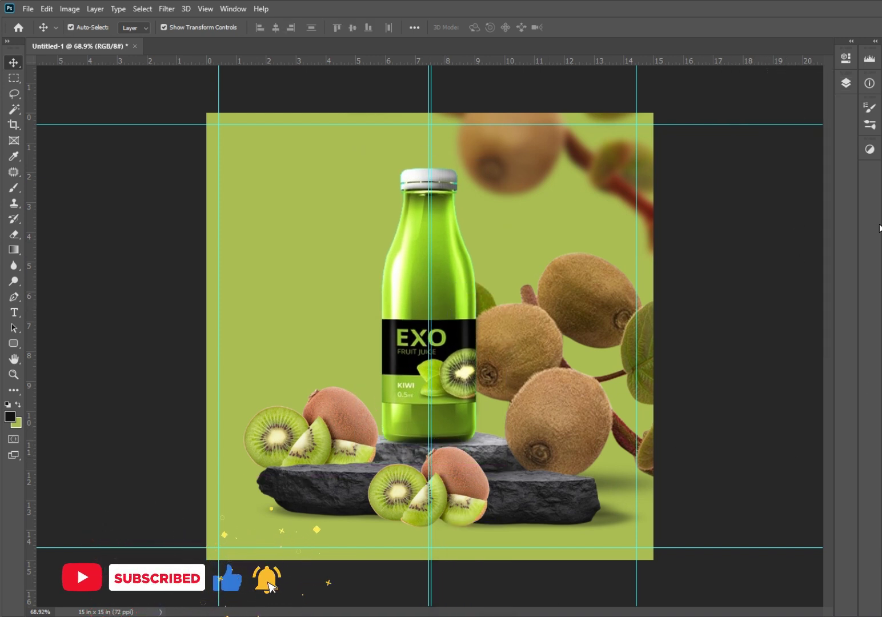
Add a new layer and place it directly above the Background.
left_click(846, 84)
scroll(792, 317, "down", 1)
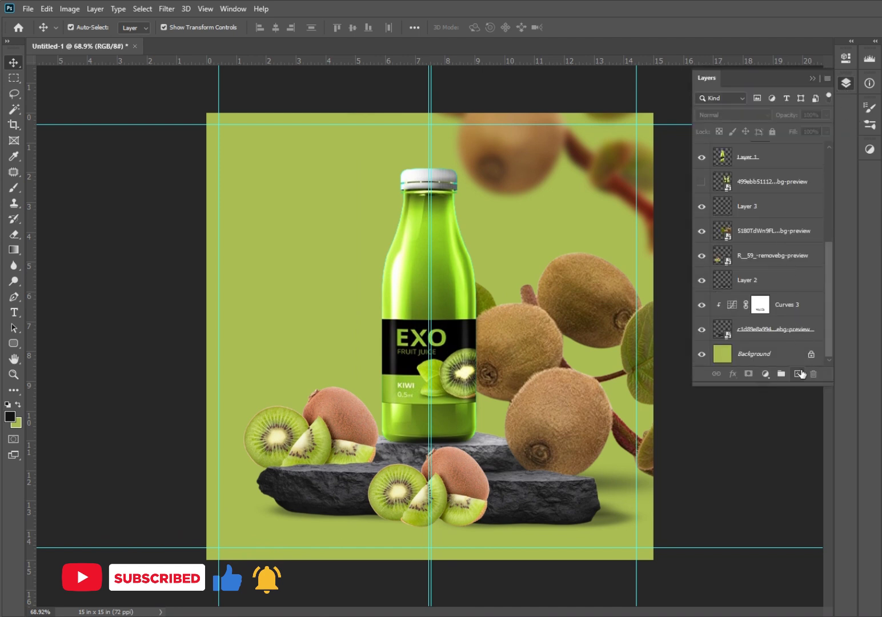
left_click(797, 373)
mouse_move(773, 158)
left_mouse_down()
mouse_move(773, 443)
mouse_move(779, 348)
left_mouse_up()
Paint a broad dark ground shadow across the canvas behind the rocks with a flattened black brush up to 1700 px at 43% opacity.
left_click(14, 188)
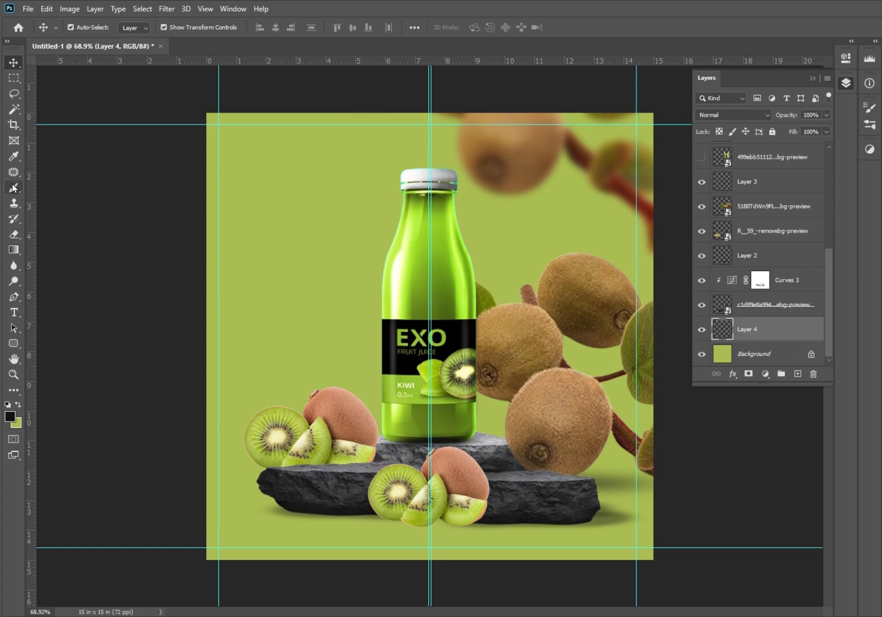
left_click(86, 28)
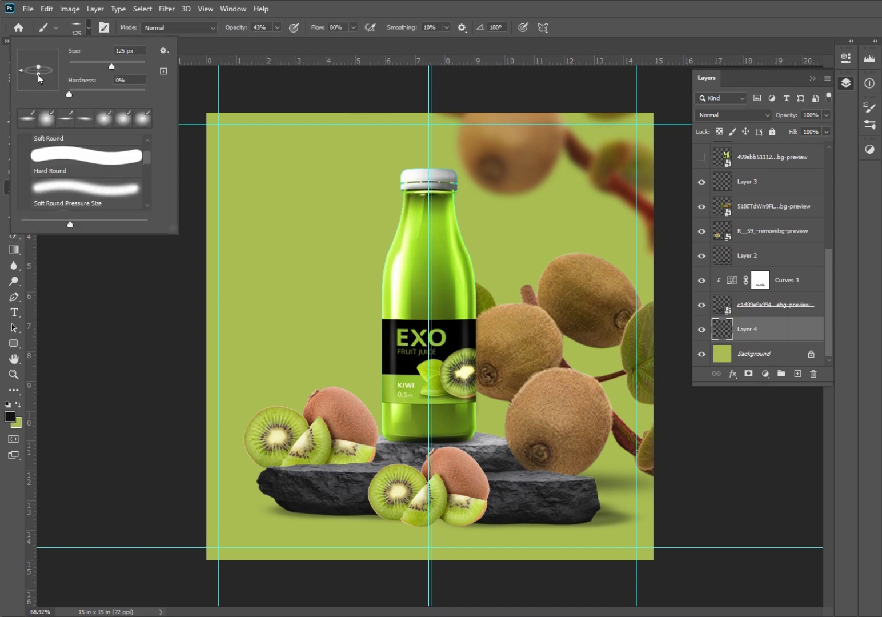
left_click(364, 484)
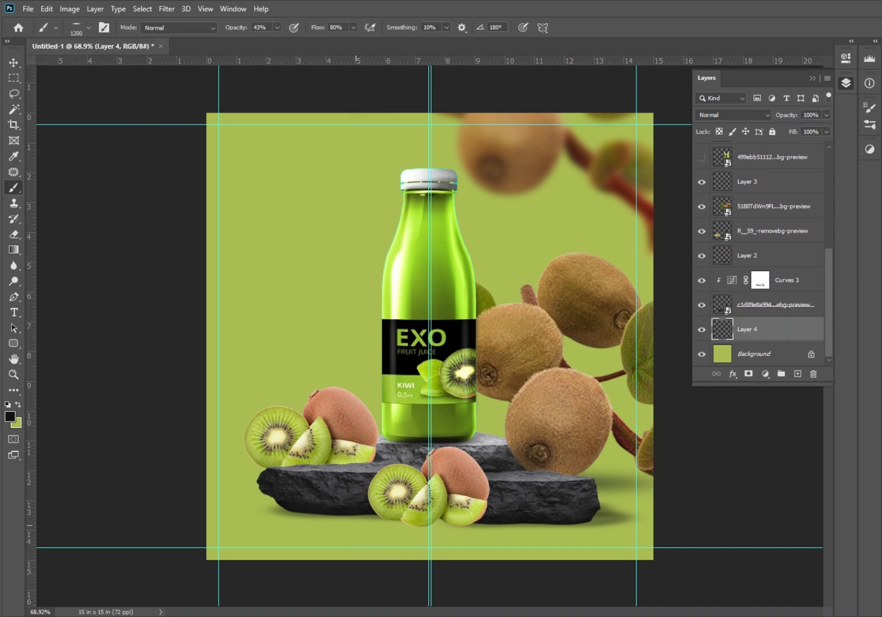
left_click(418, 535)
left_click(418, 537)
left_click(389, 522)
left_click(239, 509)
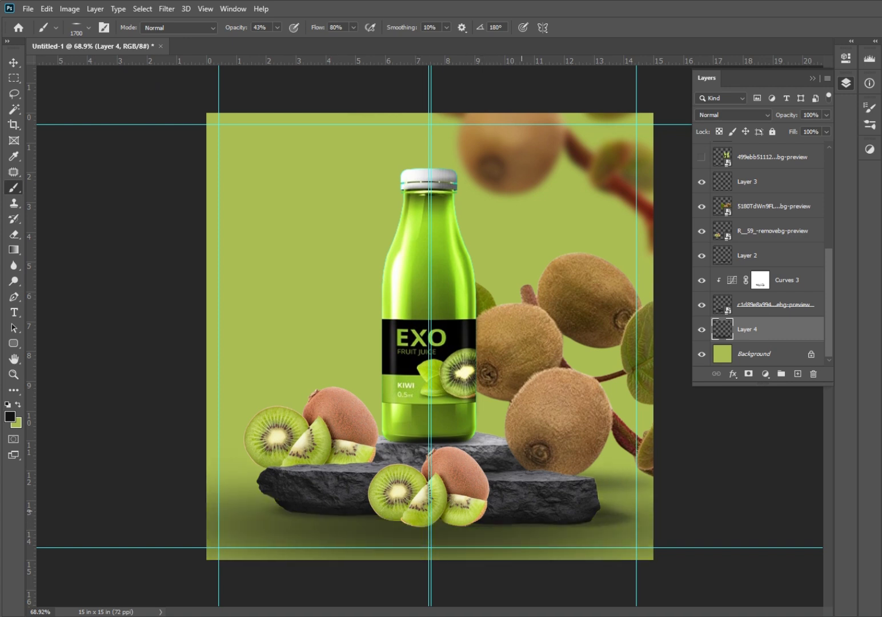
left_click(623, 508)
left_click(664, 512)
mouse_move(664, 512)
left_mouse_down()
mouse_move(621, 589)
mouse_move(297, 576)
mouse_move(166, 518)
left_mouse_up()
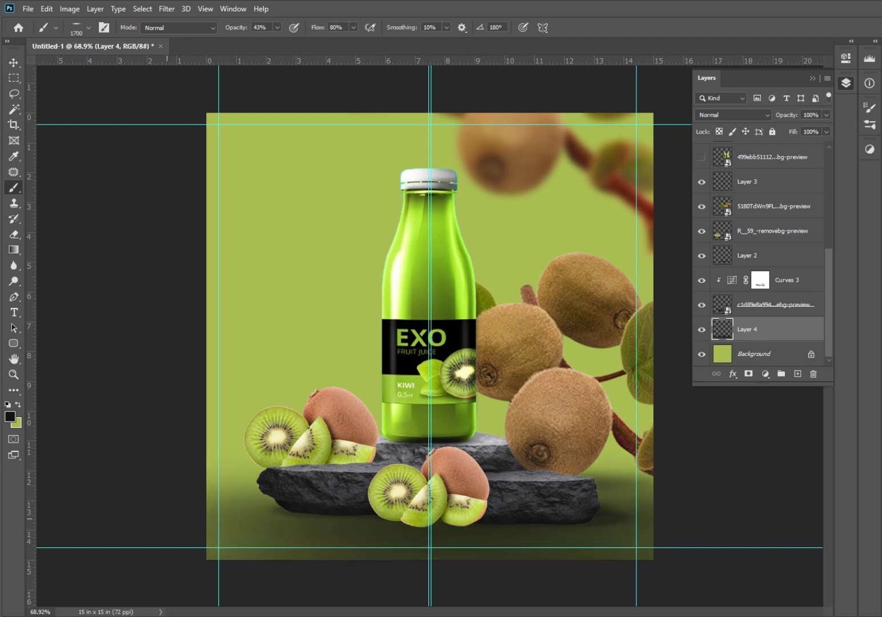
left_click_drag(565, 511, 598, 563)
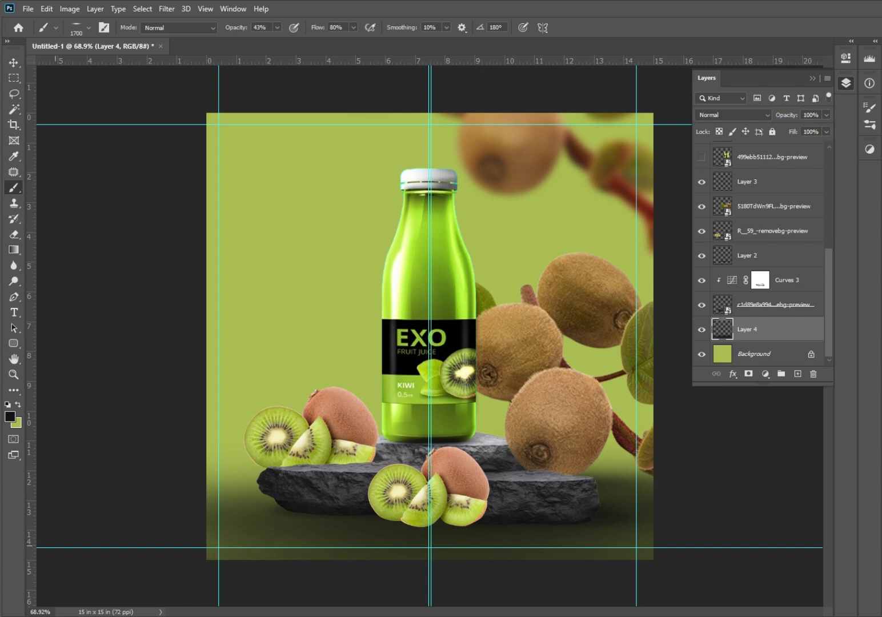
left_click(140, 540)
Swap to the green colour and brush over the lower part of the ground shadow to lighten it.
left_click(19, 405)
left_click_drag(320, 577, 555, 571)
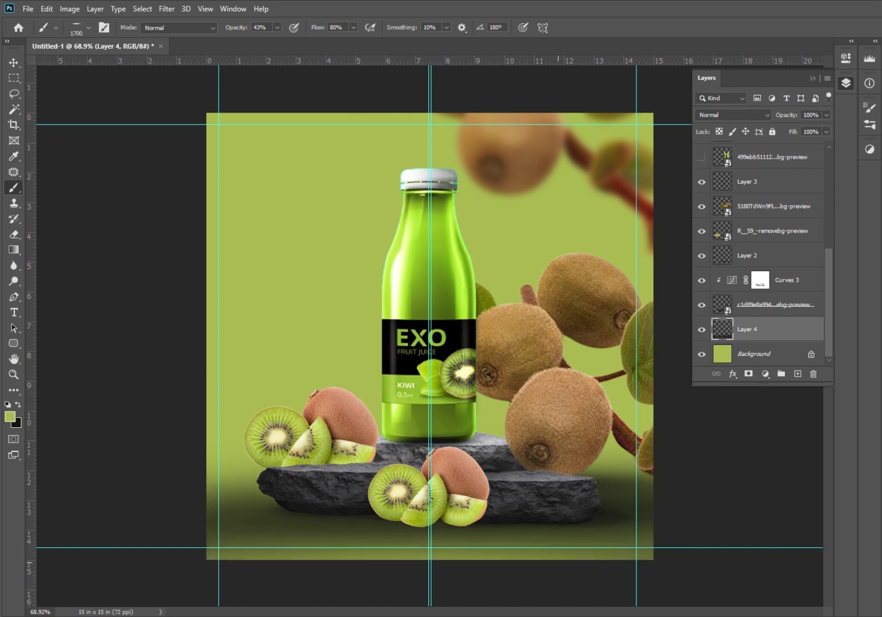
left_click(535, 570)
left_click(560, 553)
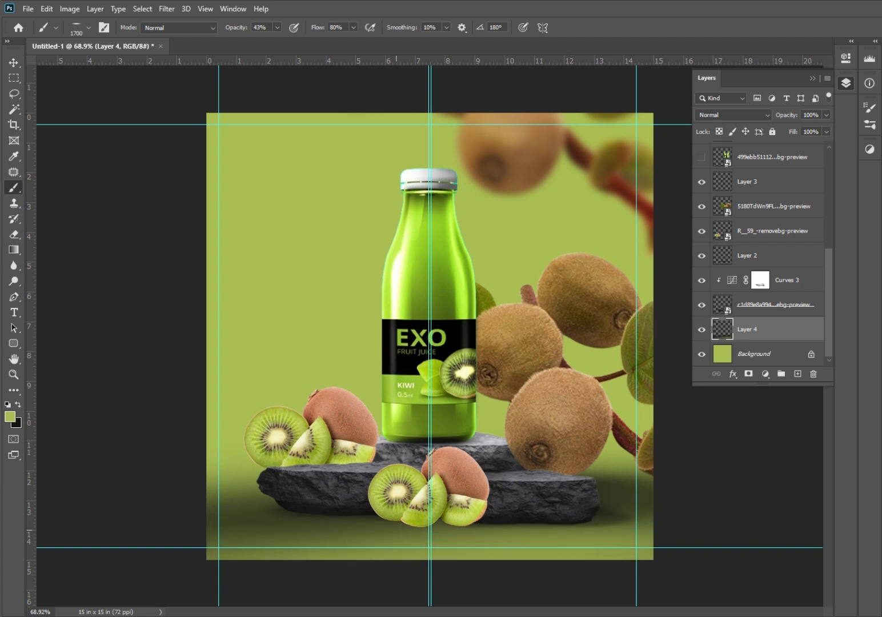
left_click(378, 524)
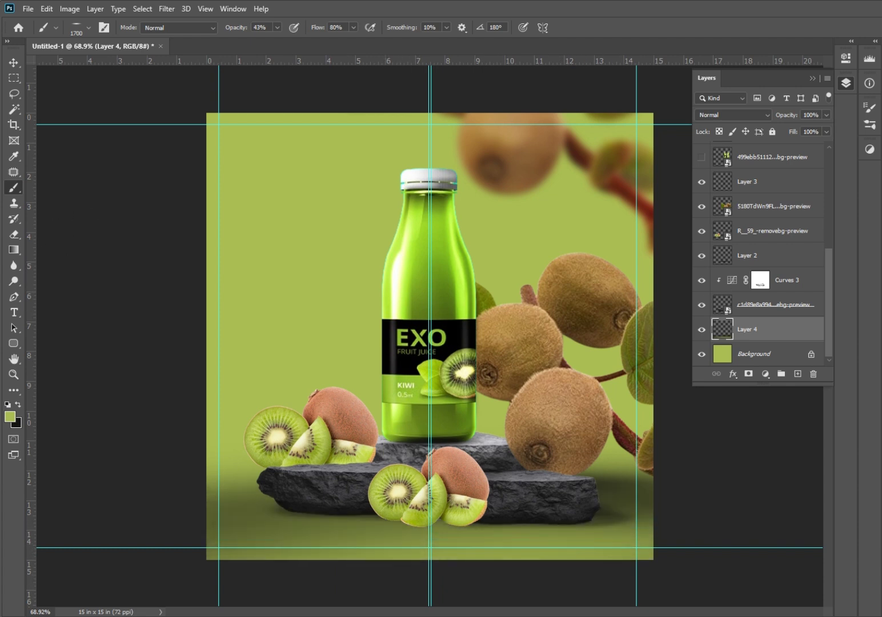
Rasterize the main rock layer and brush green over the ground below the rocks.
left_click(788, 301)
left_click(511, 526)
left_click(560, 248)
left_click(511, 522)
key("v")
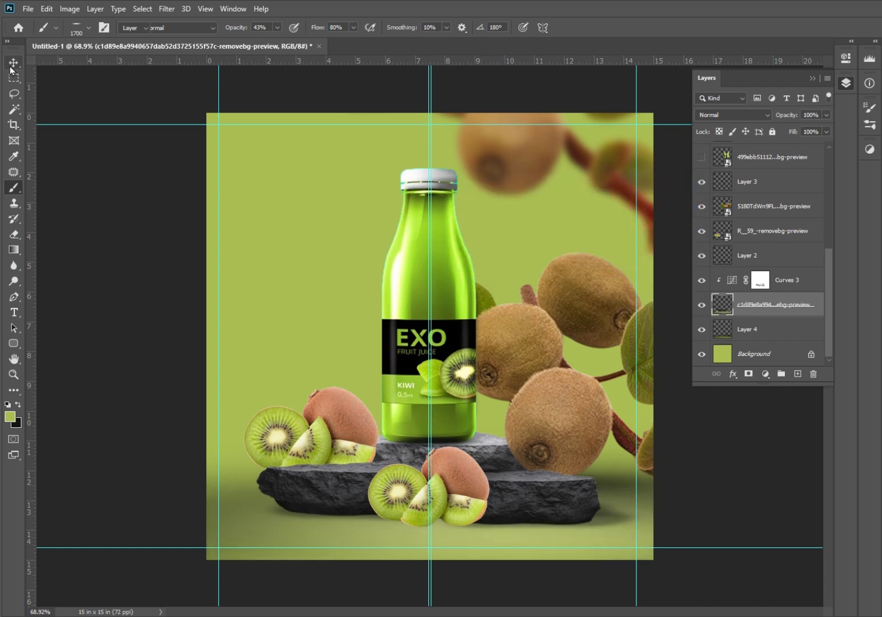
left_click(95, 174)
Reduce the vibrance of the kiwi group at the rocks' left end with the Camera Raw Filter.
left_click(343, 419)
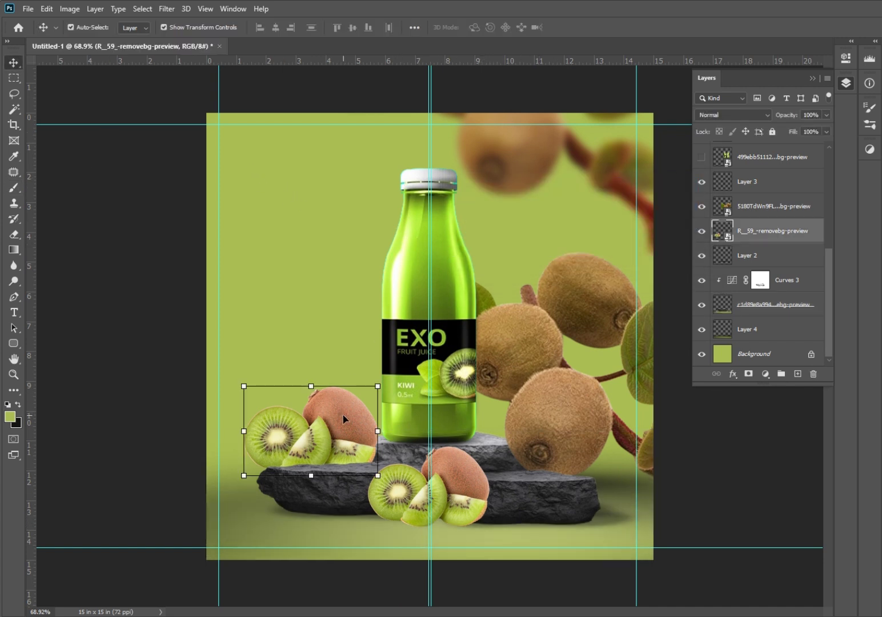
left_click(166, 8)
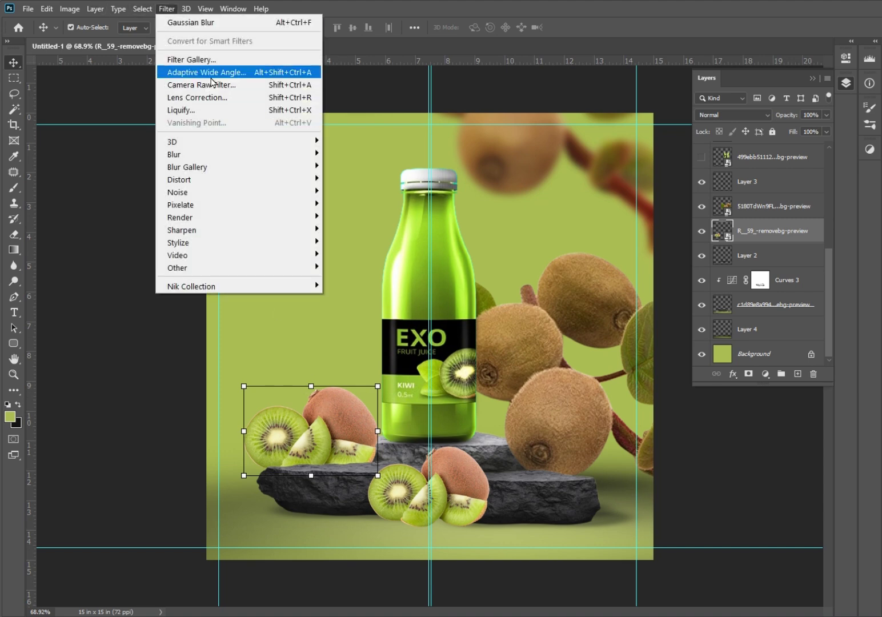
left_click(214, 87)
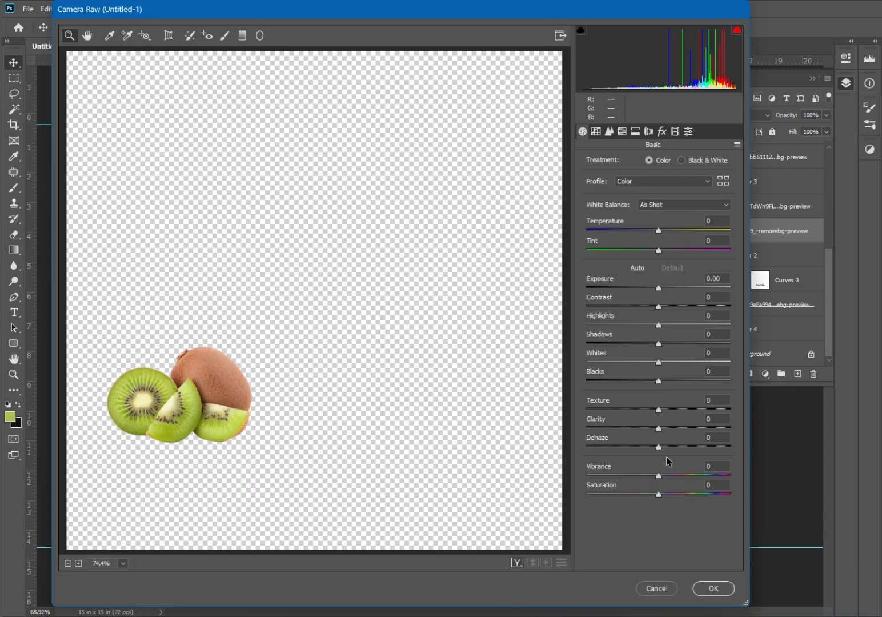
mouse_move(660, 477)
left_mouse_down()
mouse_move(668, 475)
mouse_move(648, 478)
left_mouse_up()
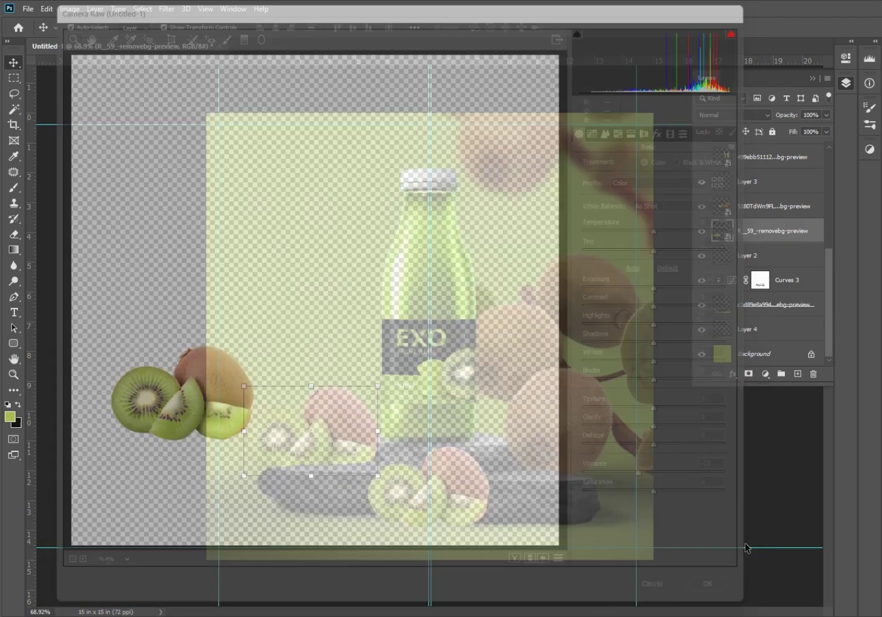
left_click(720, 588)
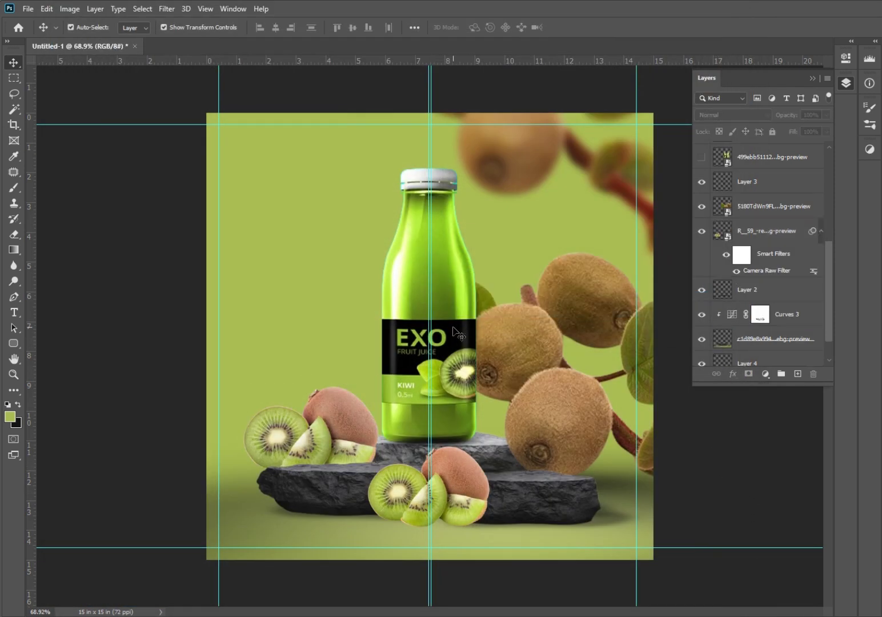
Duplicate the bottle together with its Curves layer, scale the copy down and place it on the left side of the rocks.
left_click(449, 287)
left_click(773, 177, "shift")
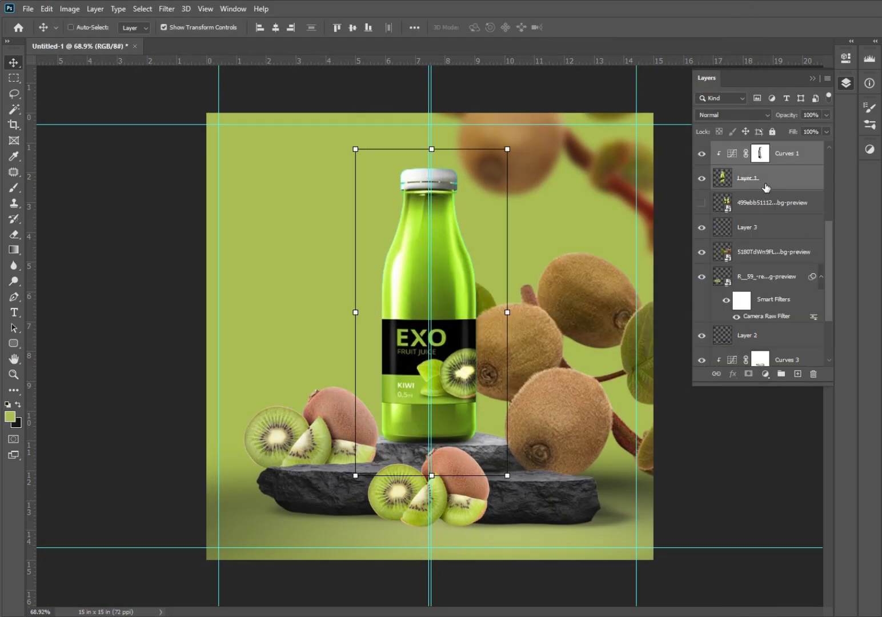
left_click_drag(435, 322, 322, 356)
left_click_drag(320, 183, 320, 251)
left_click_drag(318, 360, 327, 341)
key("Return")
Move the small bottle's layers to the top of the stack and position it in front of the left kiwi group.
left_click_drag(768, 180, 783, 263)
left_click_drag(789, 307, 790, 268)
left_click(330, 232)
left_click_drag(336, 292, 346, 307)
left_click_drag(766, 251, 780, 150)
Duplicate the small bottle with its Curves layer onto the right side of the rocks and scale the copy down slightly.
left_click_drag(344, 377, 542, 392)
left_click_drag(541, 237, 541, 248)
mouse_move(536, 383)
left_mouse_down()
mouse_move(525, 383)
mouse_move(530, 388)
left_mouse_up()
left_click(729, 467)
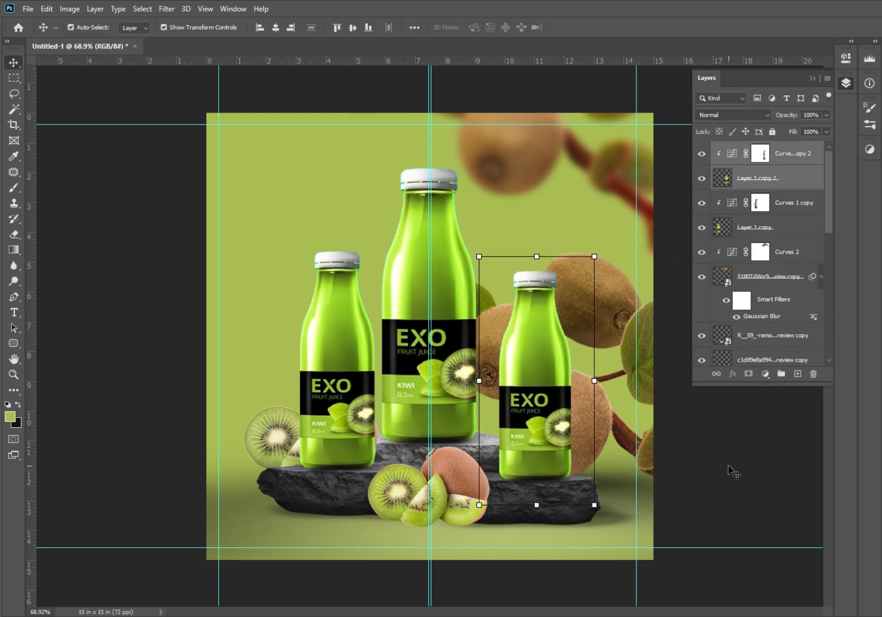
Move the front kiwi group up onto the rocks, between the two small bottles.
left_click_drag(460, 500, 507, 439)
left_click_drag(471, 445, 457, 441)
key("Return")
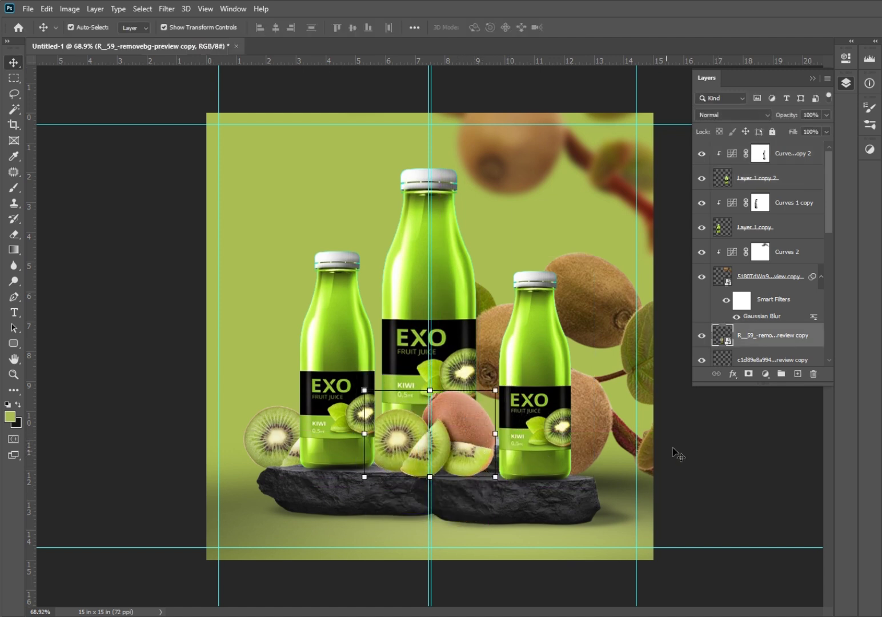
Add a drop shadow to the centre kiwi group and adjust its size and opacity.
double_click(790, 345)
left_click(680, 327)
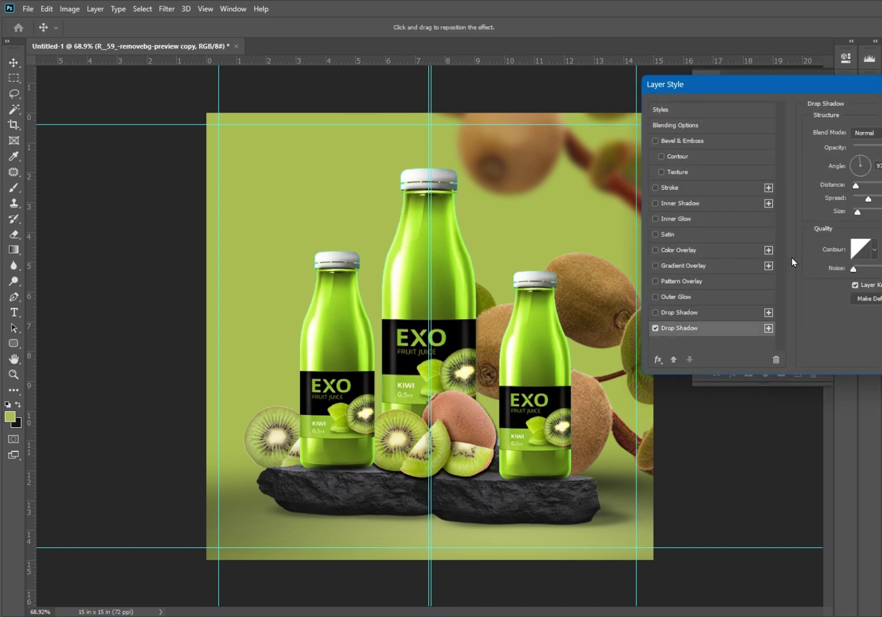
left_click_drag(863, 214, 867, 216)
left_click_drag(863, 147, 872, 149)
key("Return")
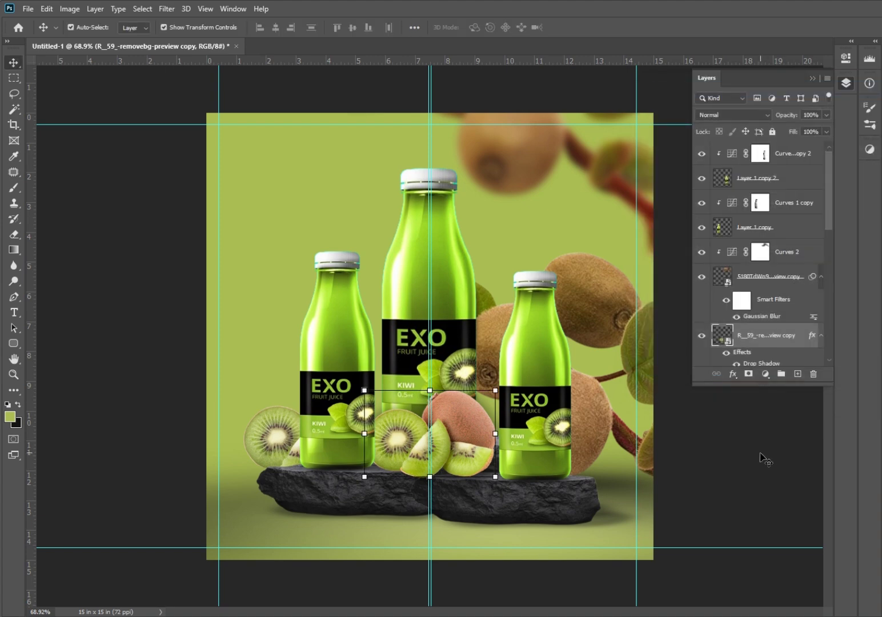
left_click(764, 456)
Find the red light-rays image R (46) in the Downloads folder and place it over the upper part of the canvas.
key("alt+Tab")
scroll(303, 260, "down", 12)
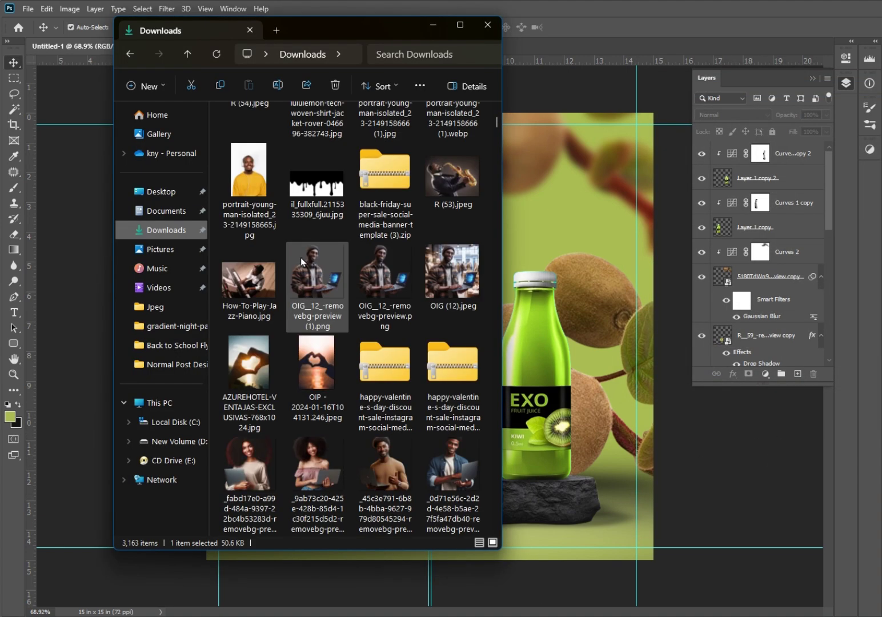
scroll(304, 262, "up", 4)
scroll(303, 259, "down", 15)
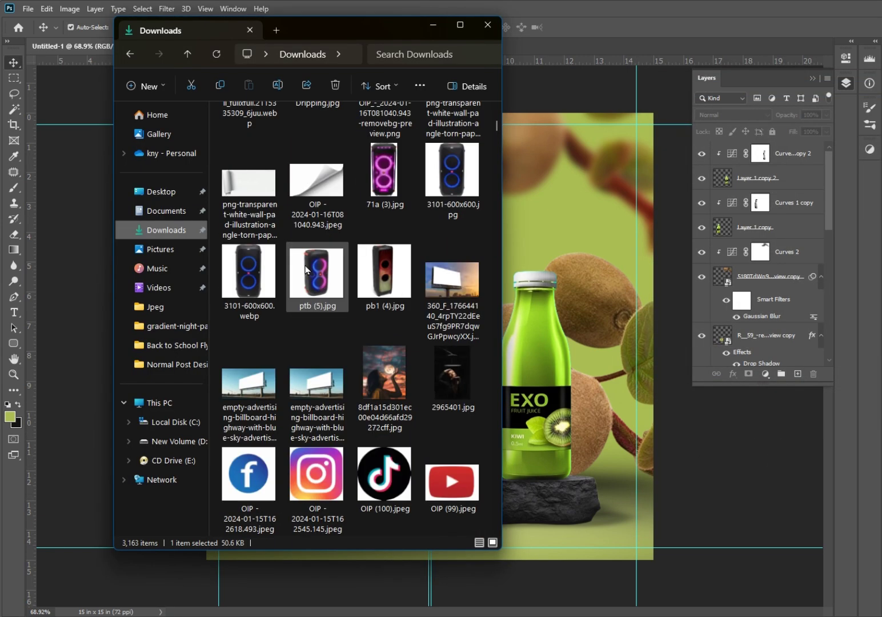
scroll(288, 337, "down", 15)
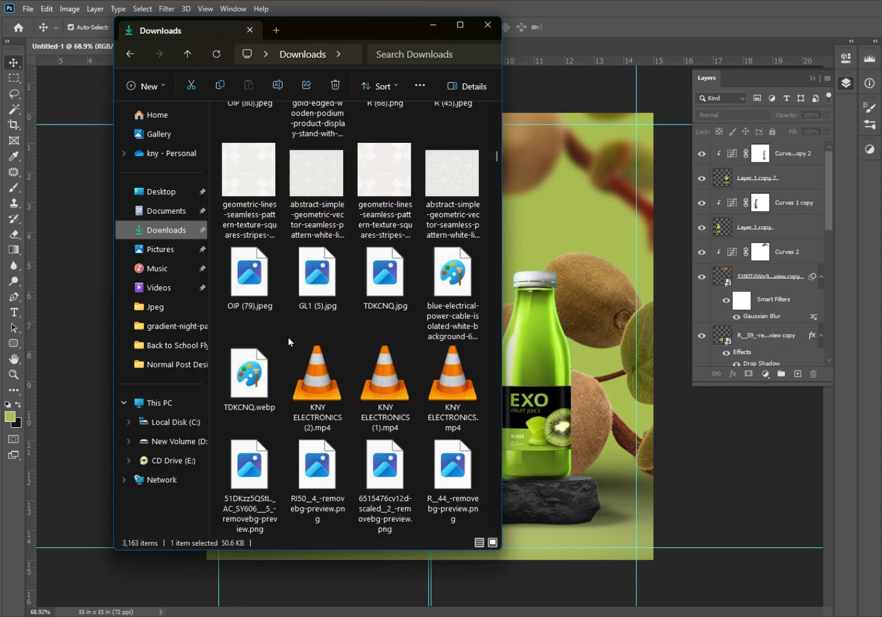
scroll(304, 321, "up", 4)
left_click_drag(374, 295, 593, 253)
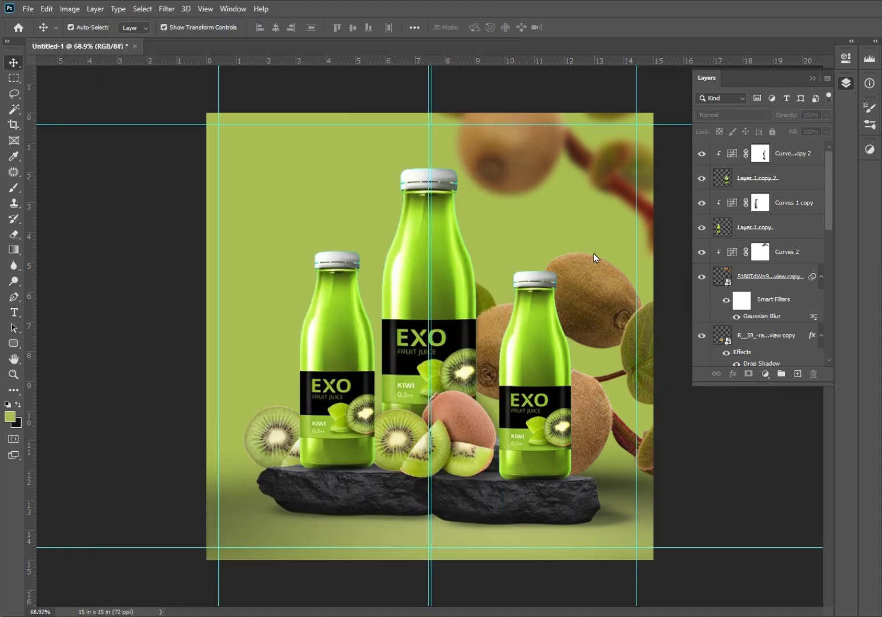
left_click_drag(536, 316, 451, 248)
key("Return")
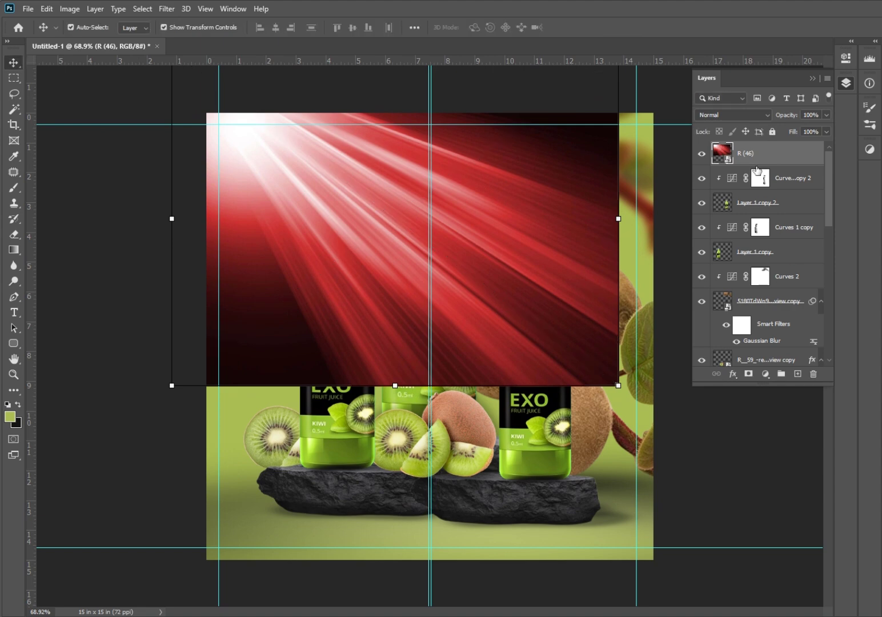
Set the light-rays layer to Soft Light and shift its hue from red to teal with Hue/Saturation.
left_click(705, 117)
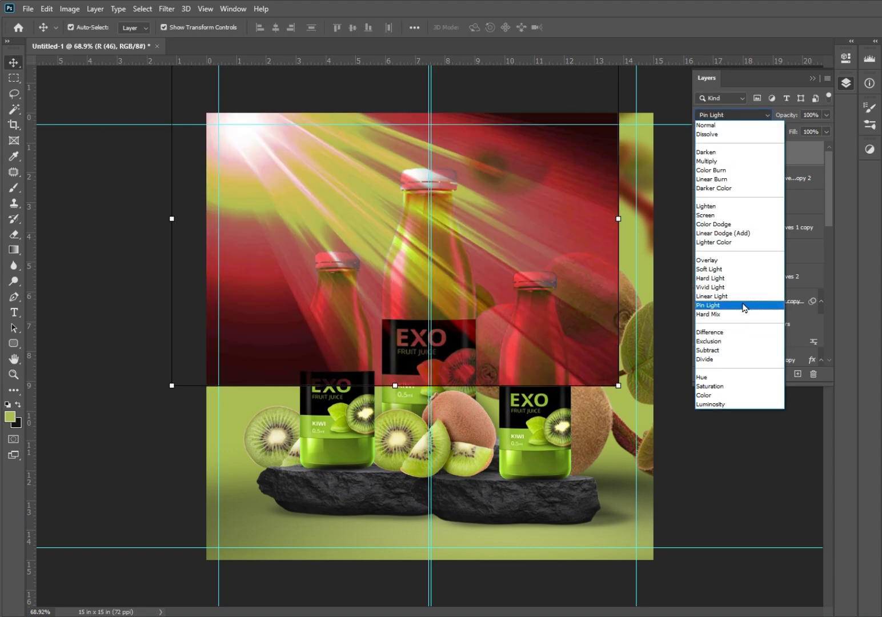
left_click(745, 269)
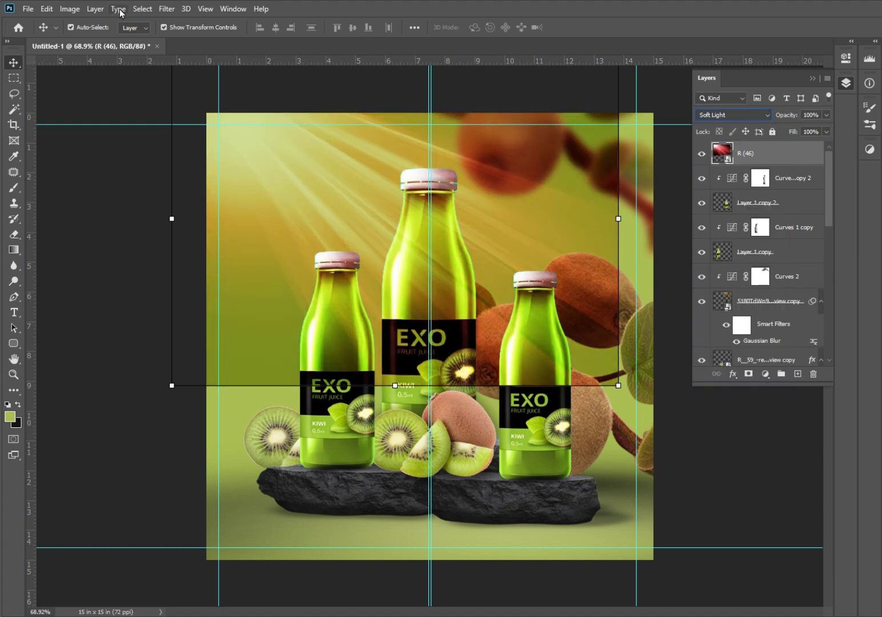
left_click(70, 9)
mouse_move(141, 46)
left_click(231, 110)
left_click_drag(524, 204, 485, 202)
key("Return")
Move the light-rays layer directly above the Background and rasterize it for erasing.
key("v")
left_click_drag(749, 150, 759, 341)
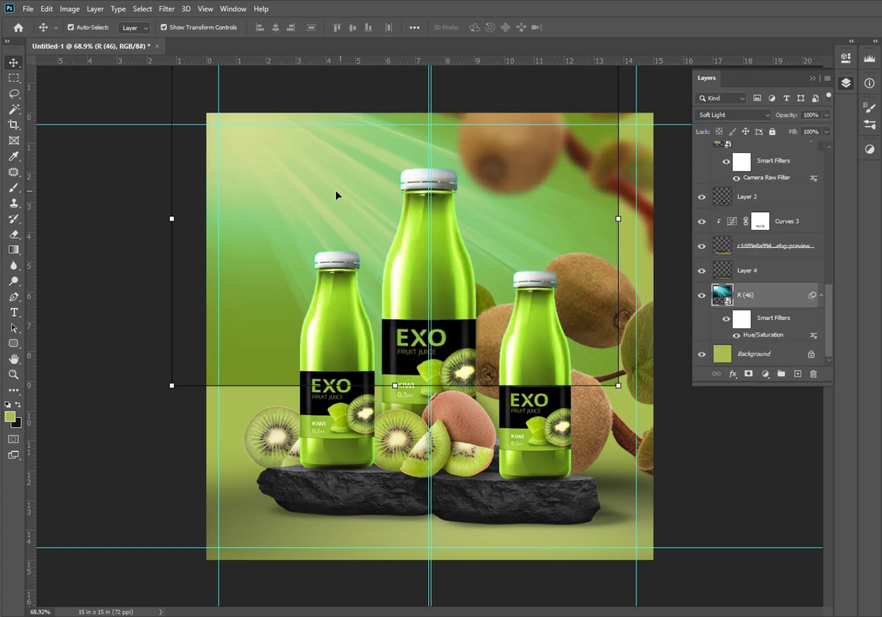
left_click(14, 234)
left_click(500, 293)
key("Return")
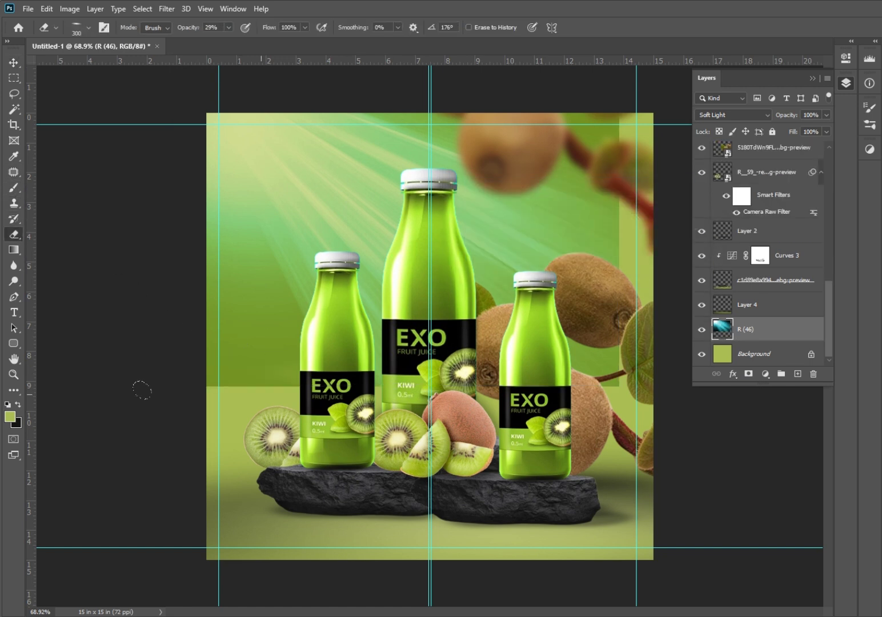
Fade the edges of the light rays with a soft 300 px eraser, raising its opacity from 29% to 80%.
left_click(82, 32)
left_click_drag(37, 73, 39, 86)
key("Return")
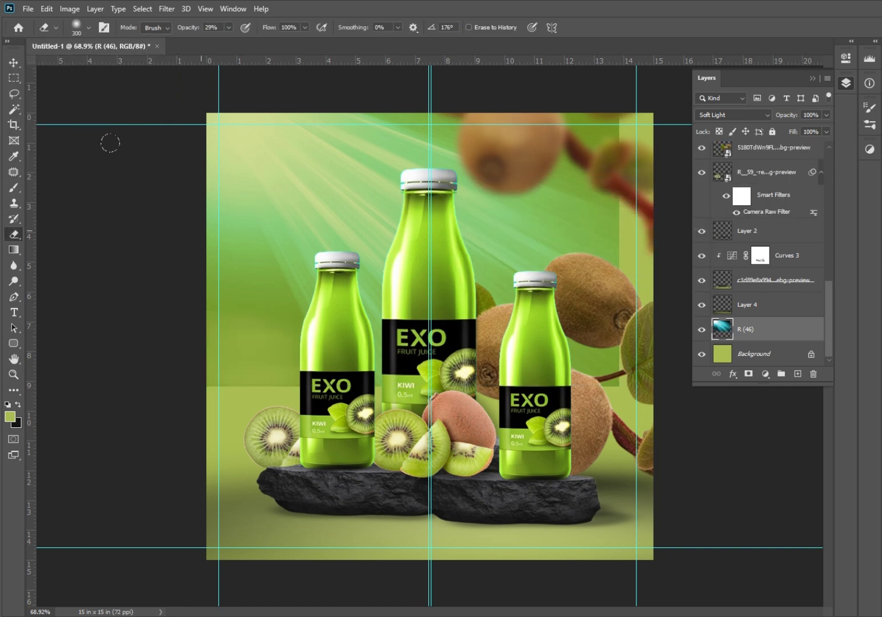
left_click_drag(132, 217, 273, 402)
left_click_drag(191, 30, 216, 42)
left_click_drag(600, 382, 603, 114)
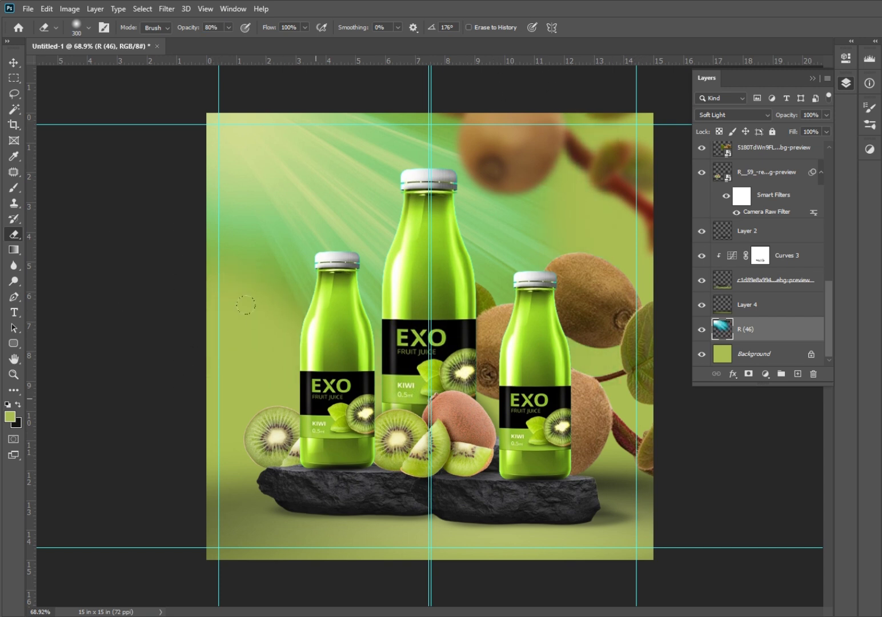
Try other blend modes on the light-rays layer, return it to Soft Light, and delete the layer.
key("v")
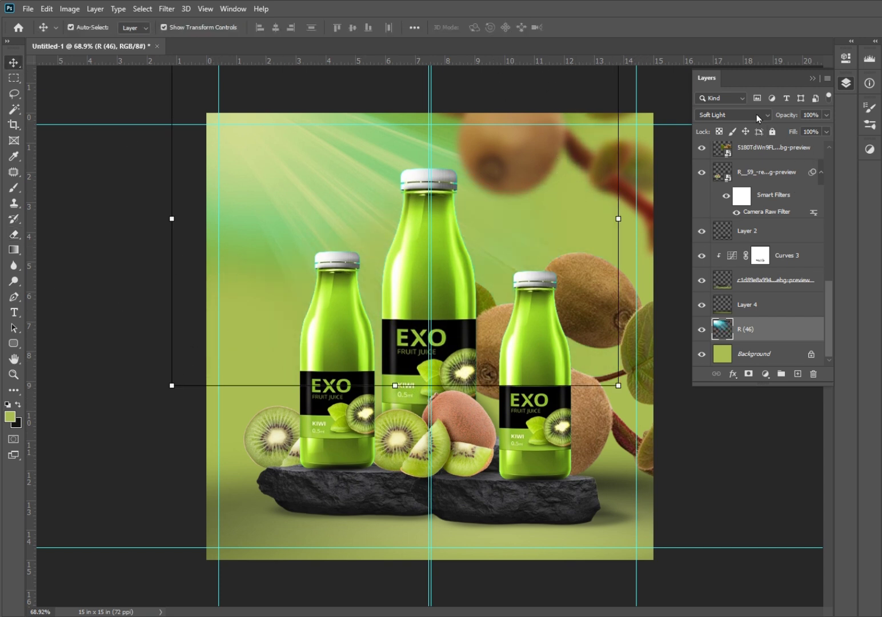
left_click(733, 116)
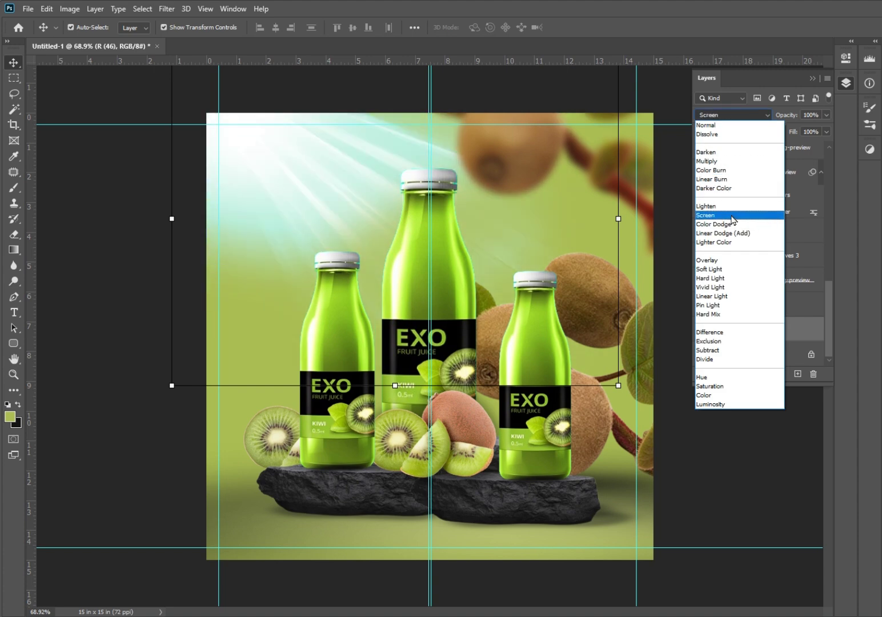
left_click(741, 270)
key("Delete")
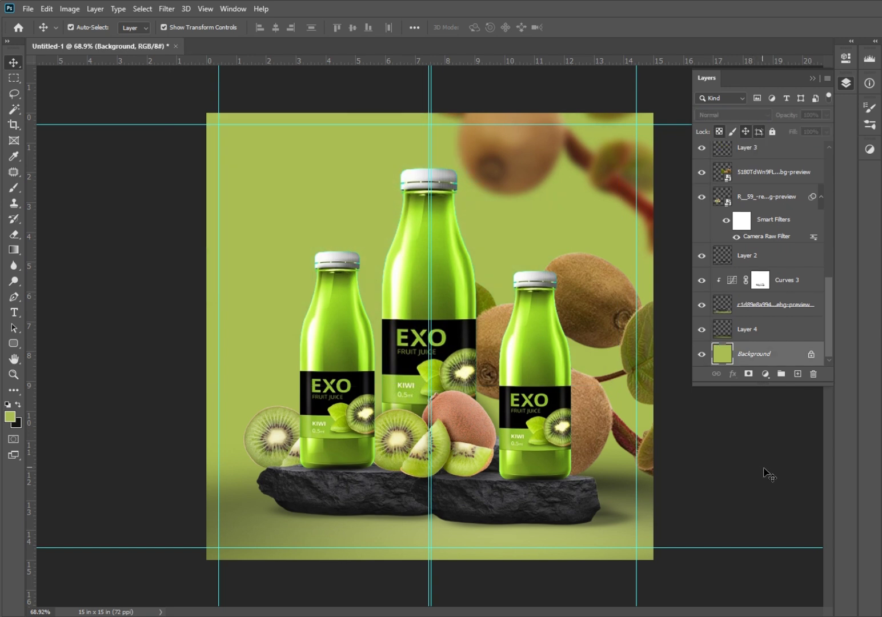
Add a new layer directly above the Background and prepare a soft round 700 px brush with white as its colour.
left_click(798, 374)
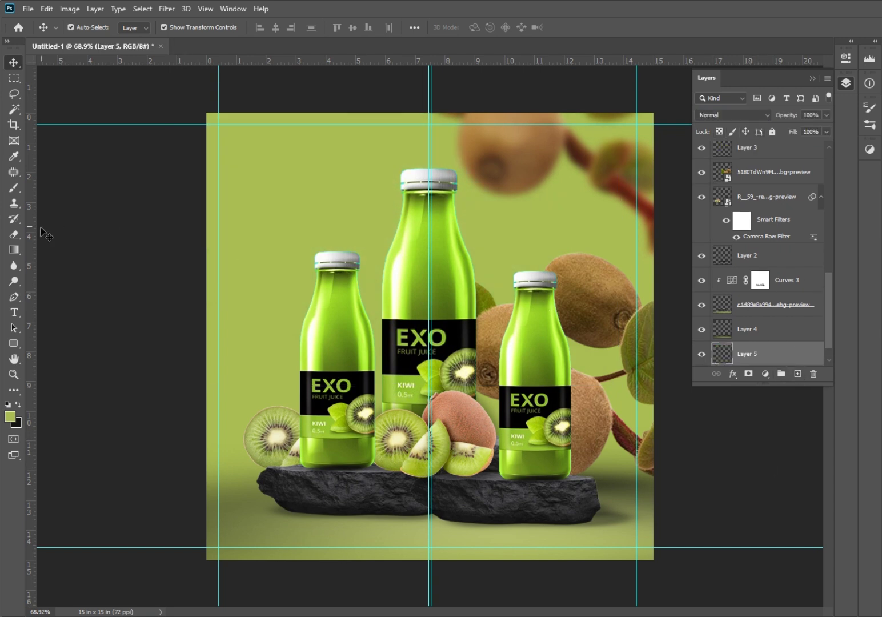
left_click(14, 187)
left_click(89, 27)
left_click(40, 122)
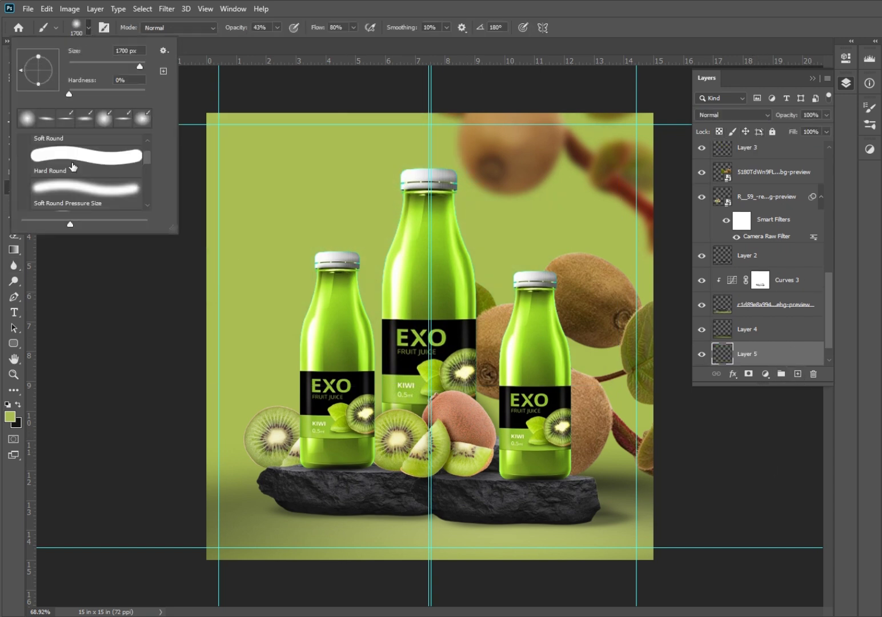
key("bracketleft")
key("bracketleft")
key("bracketleft")
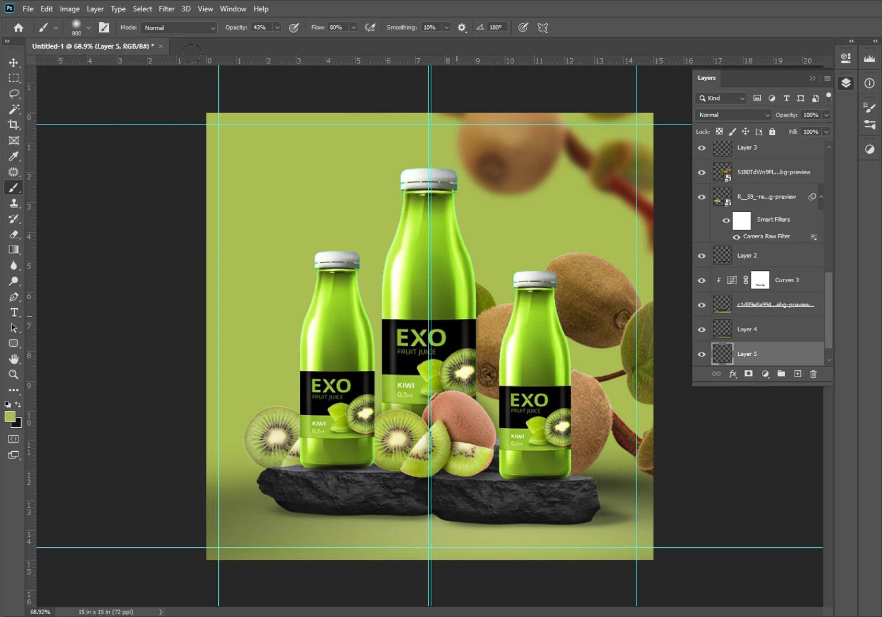
left_click(13, 418)
left_click_drag(799, 254, 630, 135)
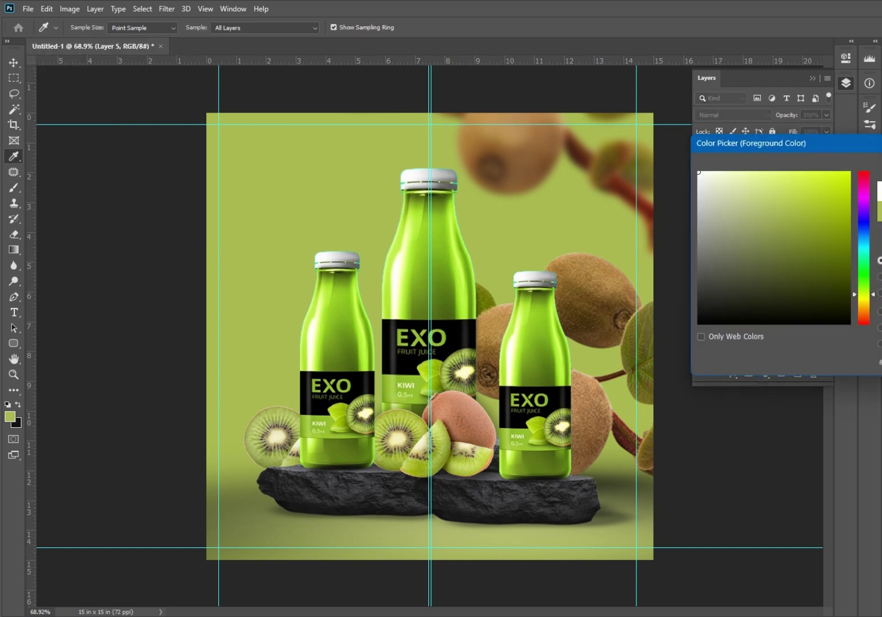
key("Return")
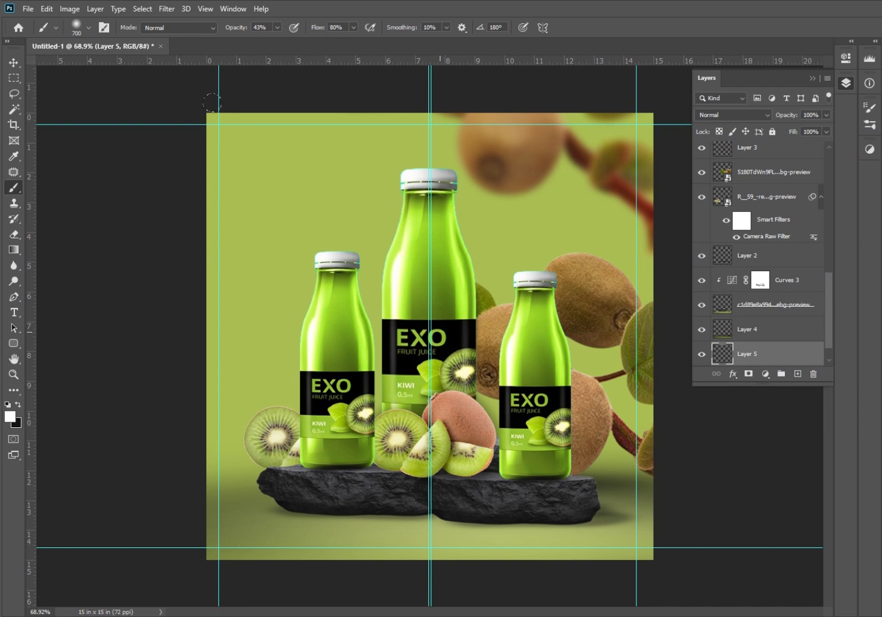
Paint a large soft white glow behind the bottles with a brush of up to 1300 px at 80% opacity.
left_click(429, 347)
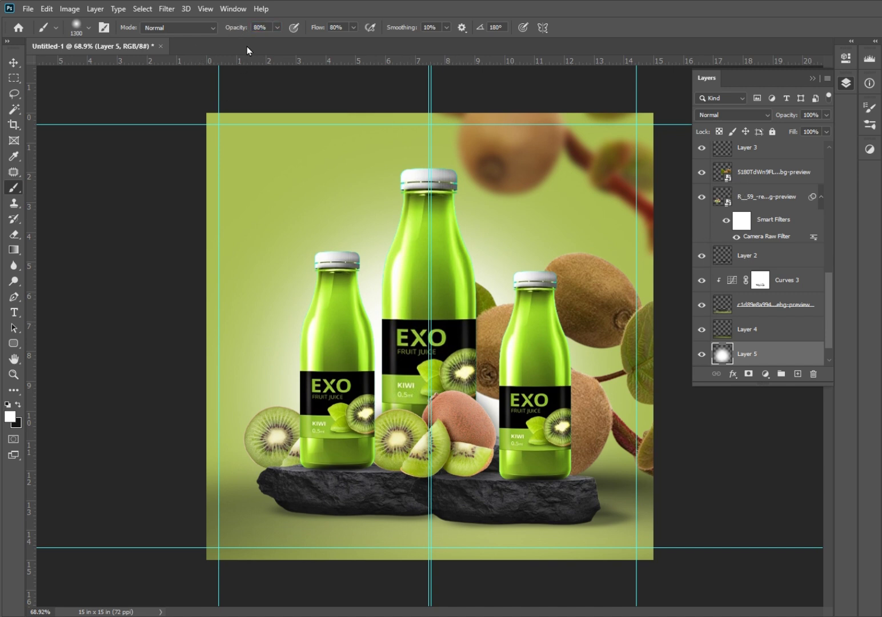
left_click(448, 313)
key("bracketleft")
key("bracketleft")
key("bracketleft")
key("bracketleft")
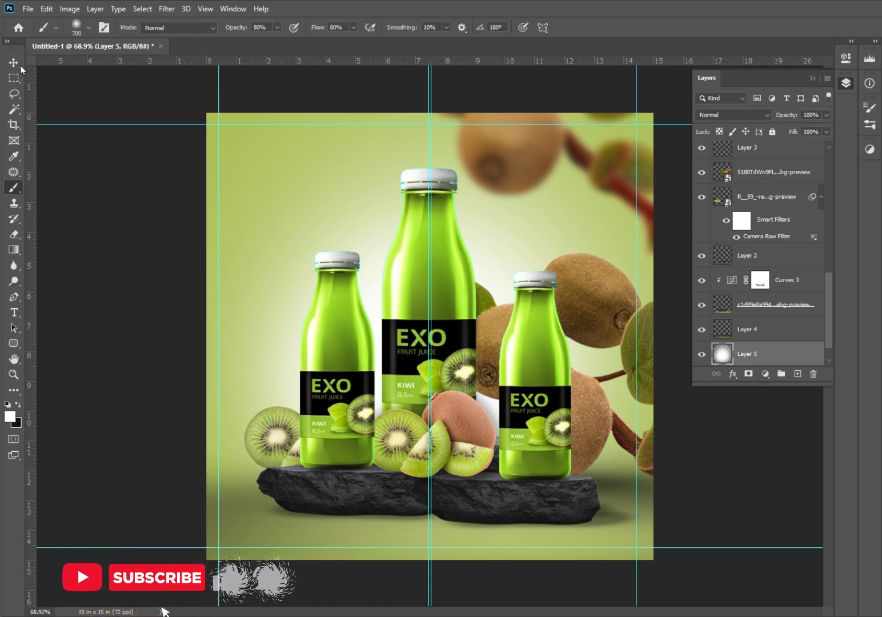
Add another new layer and move it to the top of the layer stack.
key("v")
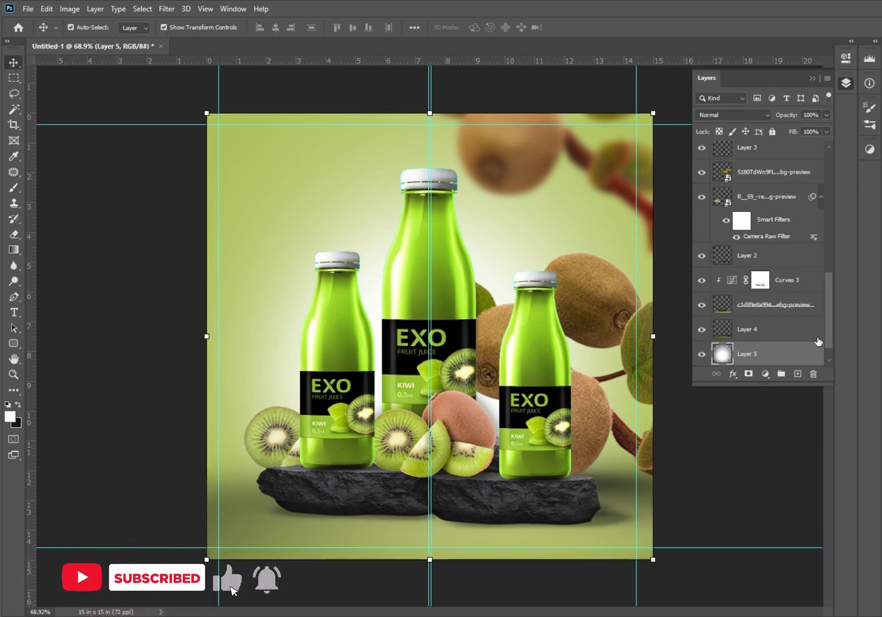
left_click(798, 373)
left_click_drag(737, 352, 798, 141)
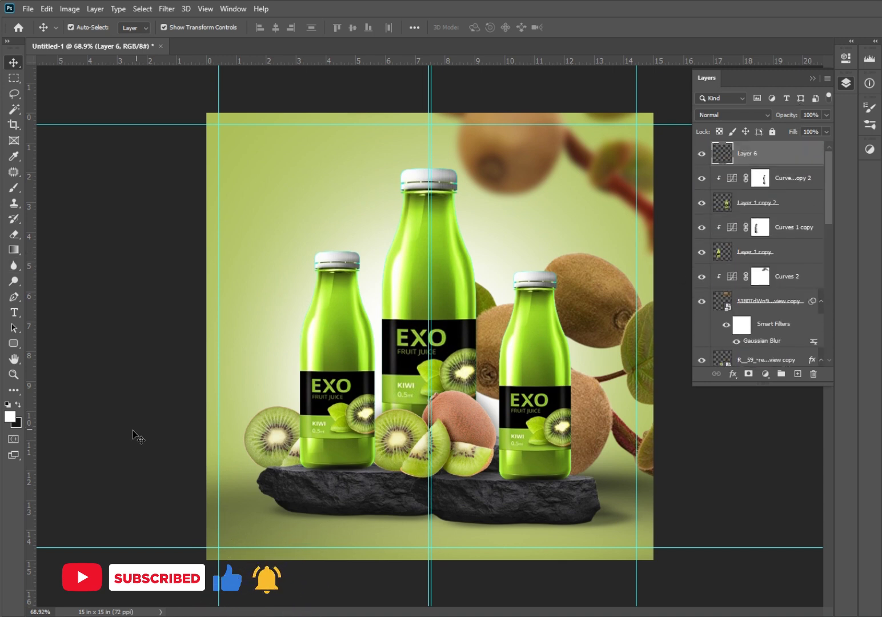
Try a soft white glow over the lower-right rock with several blend modes, and delete its layer.
left_click(14, 187)
left_click(562, 514)
left_click(618, 506)
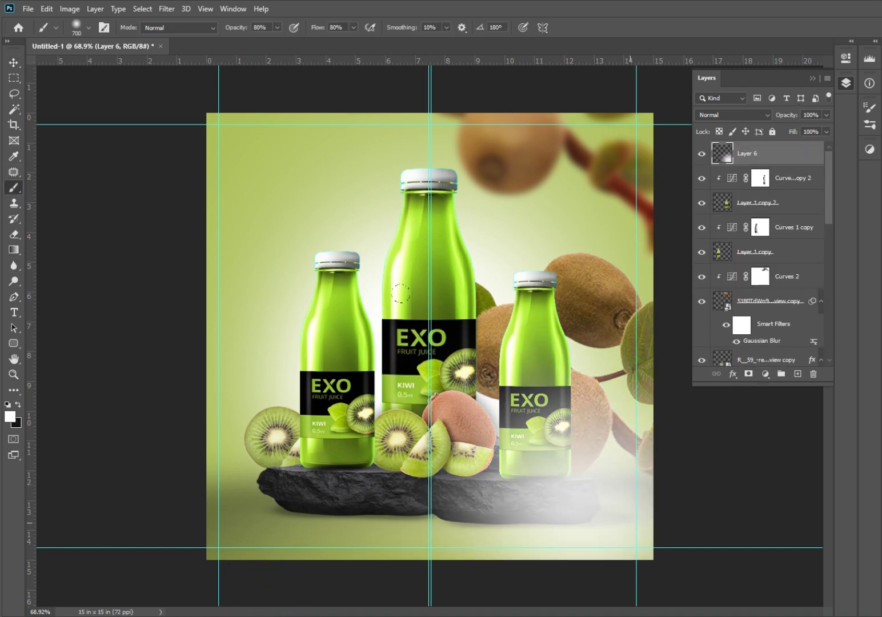
left_click(732, 115)
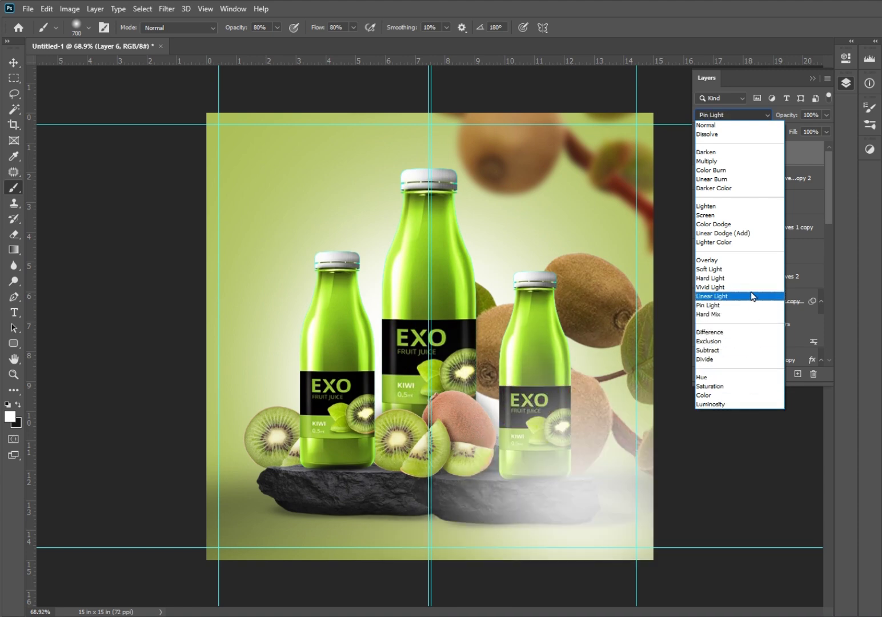
left_click(731, 126)
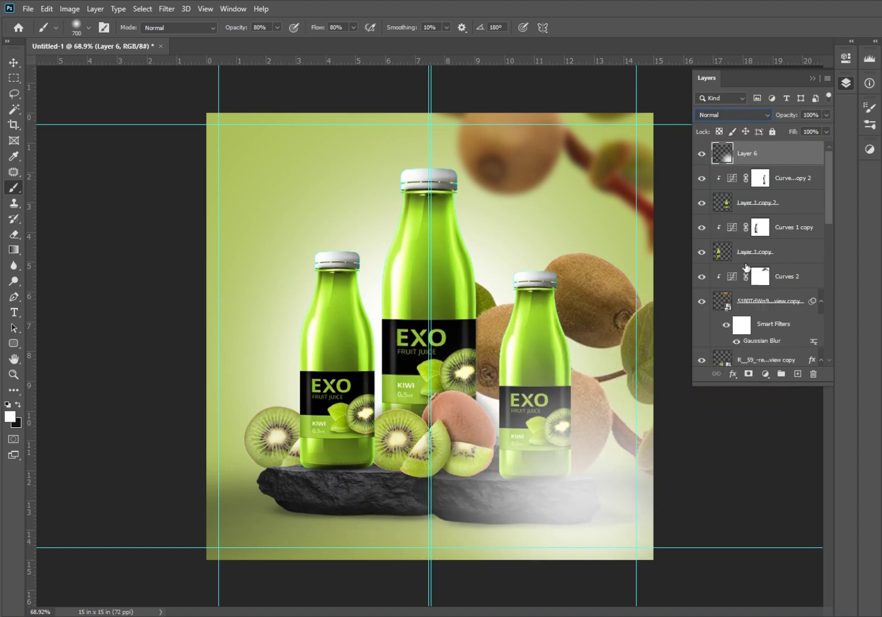
key("Delete")
key("x")
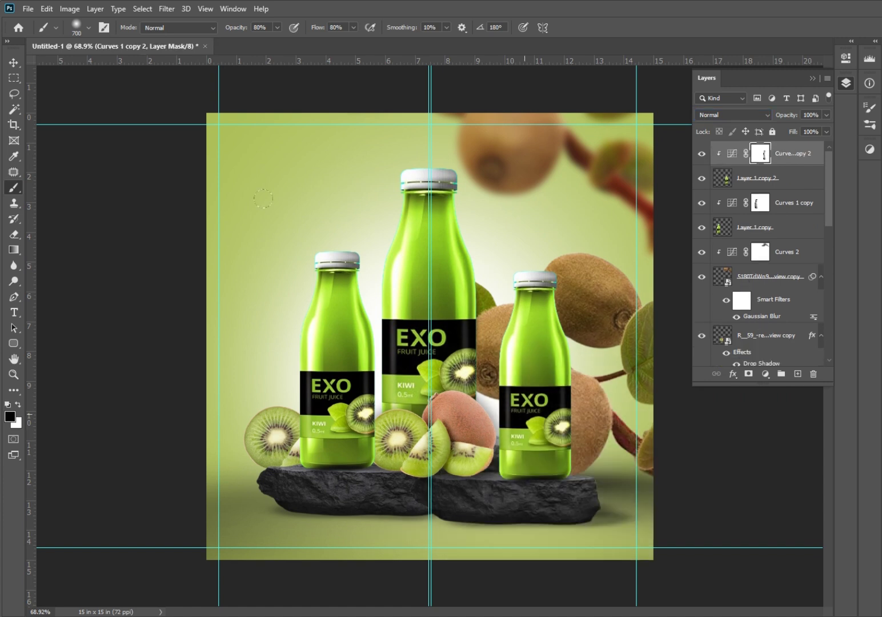
left_click(9, 416)
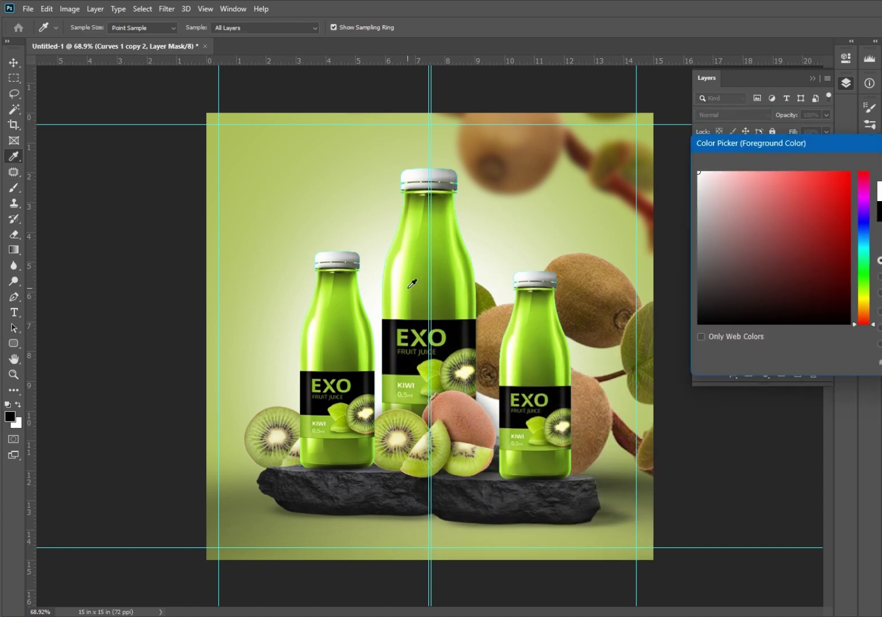
left_click(10, 418)
key("Return")
left_click(10, 417)
key("Escape")
Select the right bottle's layer and sample a bright green from the tall middle bottle as the foreground colour.
left_click(785, 184)
left_click(10, 419)
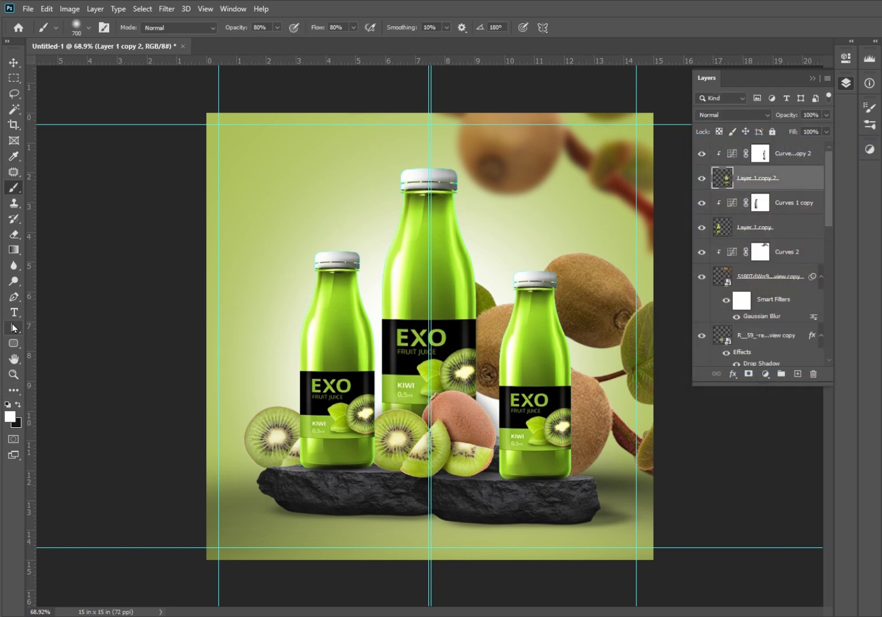
left_click(414, 272)
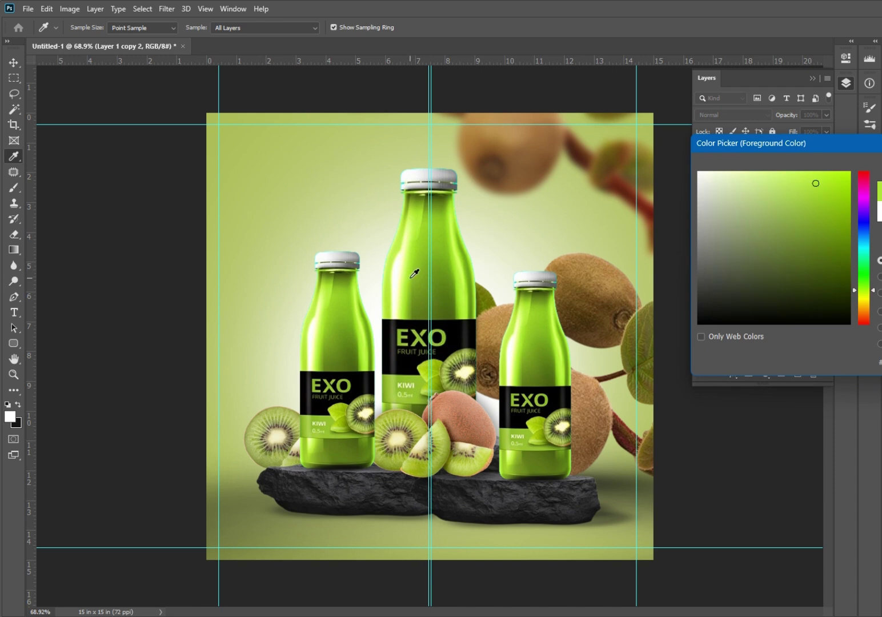
key("Return")
Try green glows in both bottom corners on the right bottle's layer with other blend modes, and undo the painting.
left_click(626, 529)
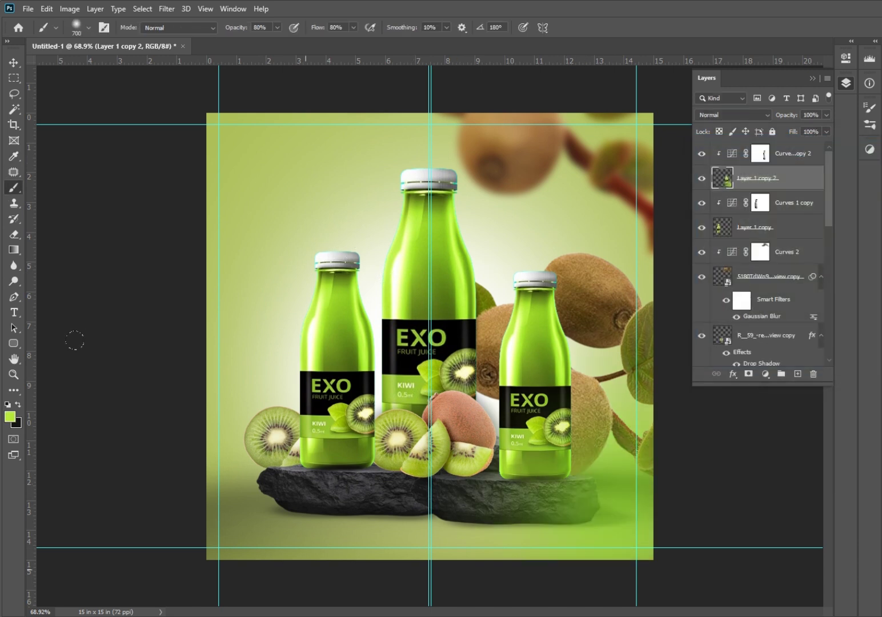
left_click(220, 551)
key("v")
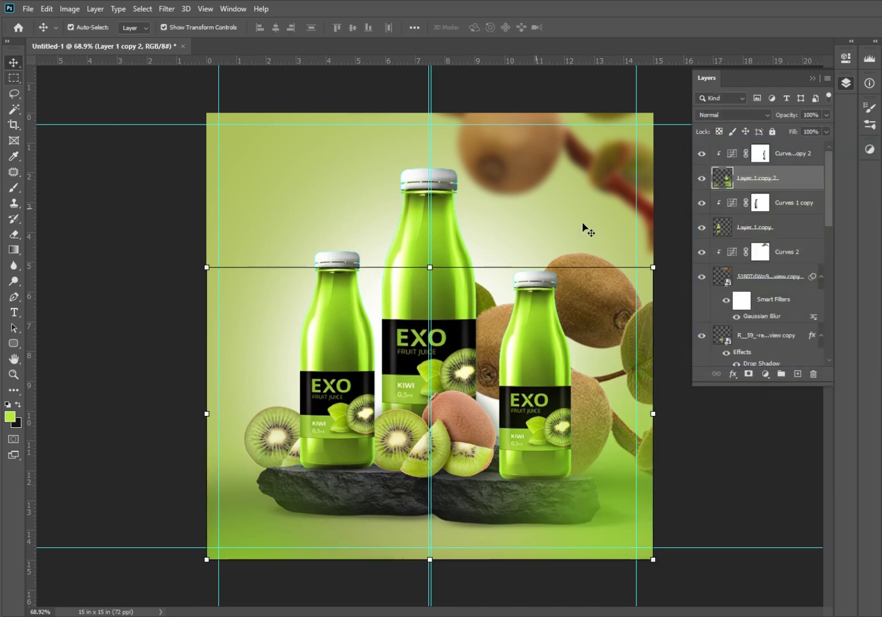
left_click(732, 115)
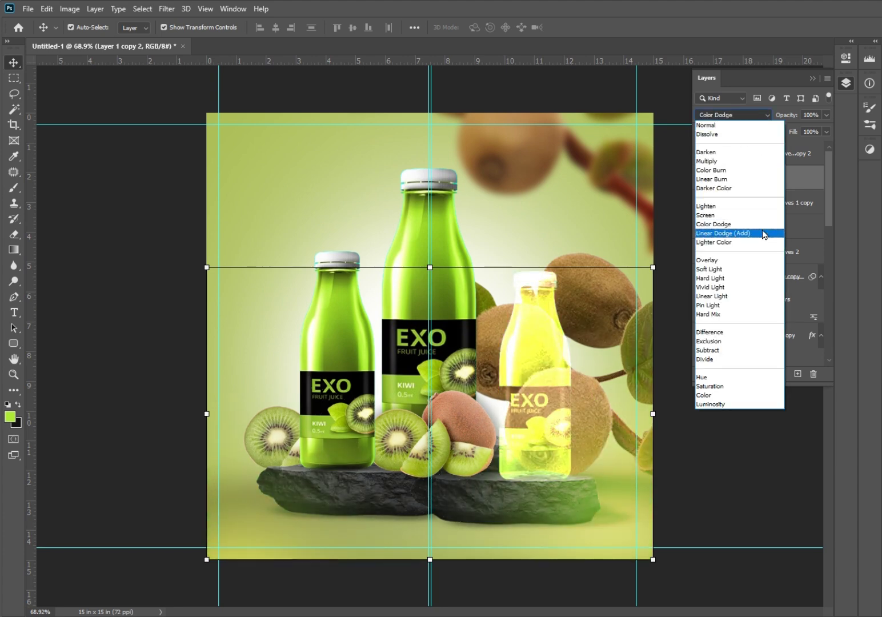
left_click(755, 125)
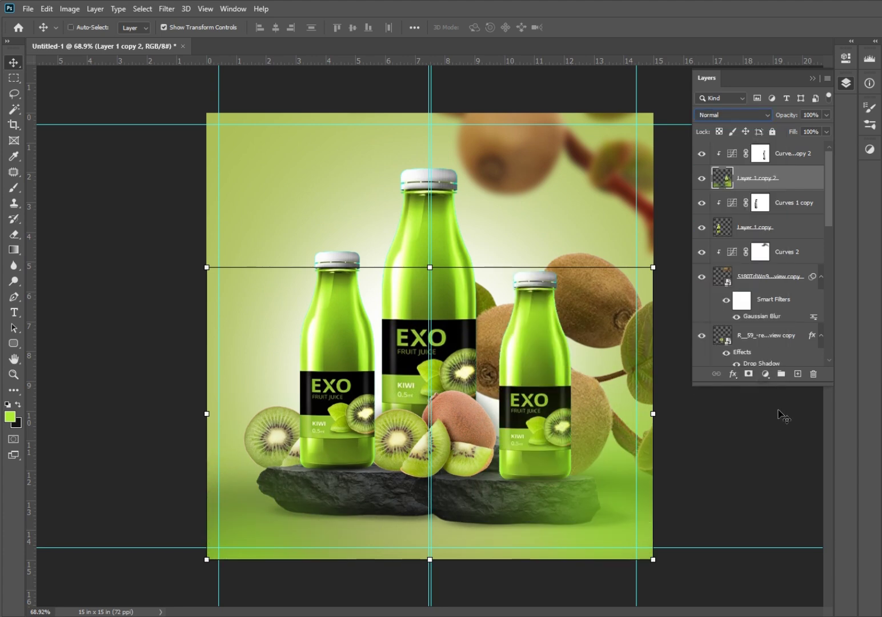
key("ctrl+z")
key("ctrl+z")
Add a new layer above the right bottle's layer.
scroll(811, 184, "down", 10)
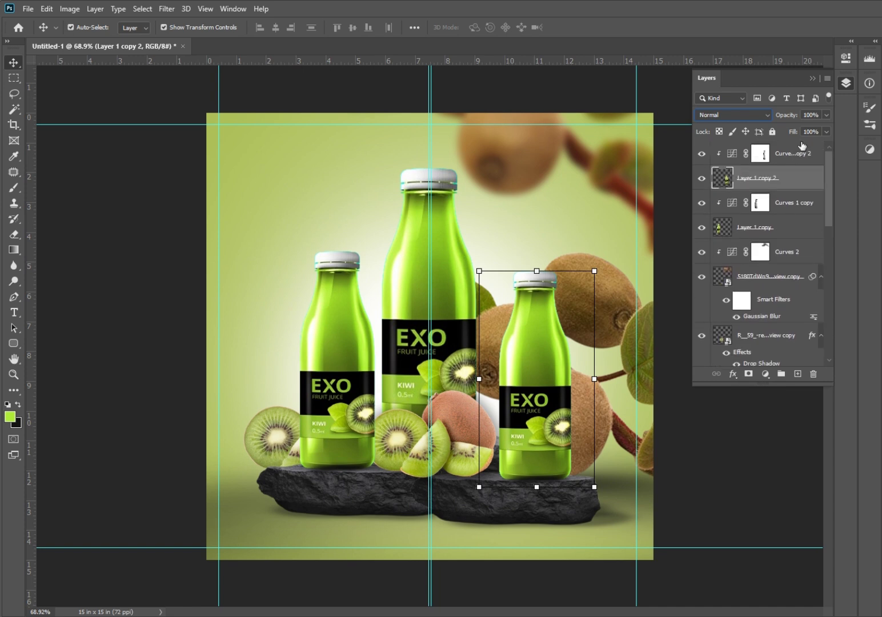
scroll(783, 290, "down", 2)
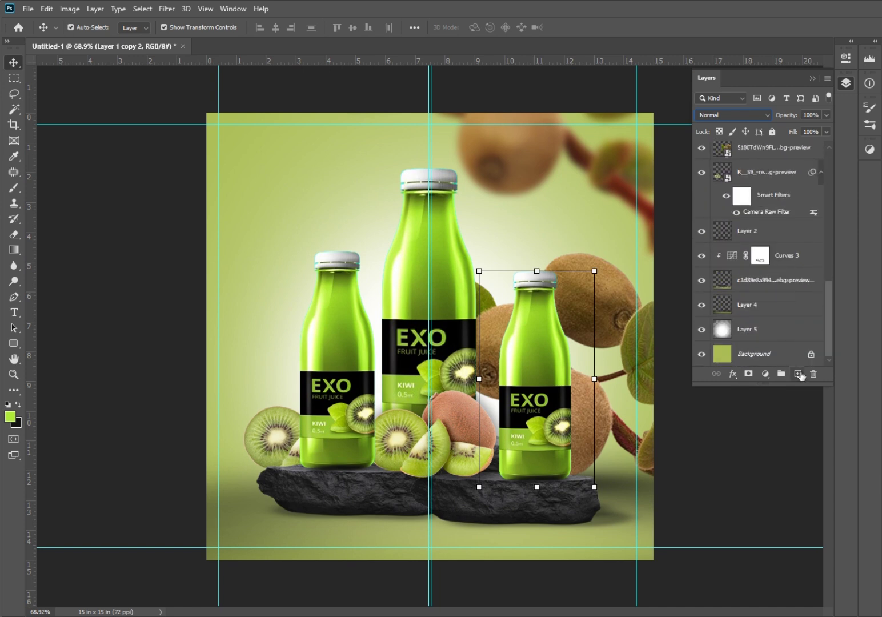
scroll(777, 257, "up", 10)
left_click(759, 159)
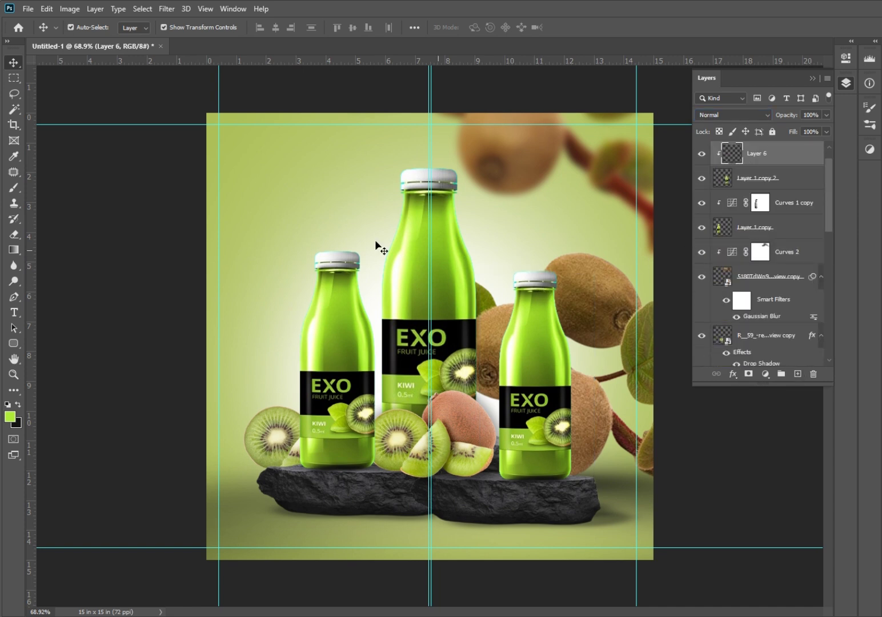
Place the new layer unclipped at the top of the stack and clip the Curves adjustment back to the right bottle's layer.
left_click(14, 187)
right_click(769, 160)
left_click(805, 347)
mouse_move(788, 153)
left_mouse_down()
mouse_move(788, 130)
mouse_move(788, 150)
left_mouse_up()
right_click(770, 178)
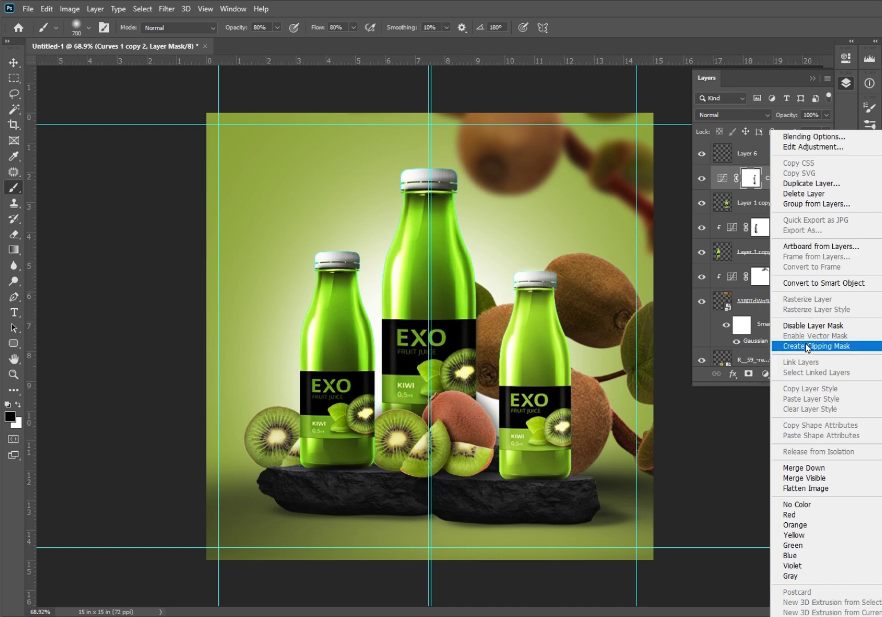
left_click(807, 326)
Paint a soft bright-green glow over the image's lower-right corner and set its layer to Linear Dodge (Add).
left_click(617, 529)
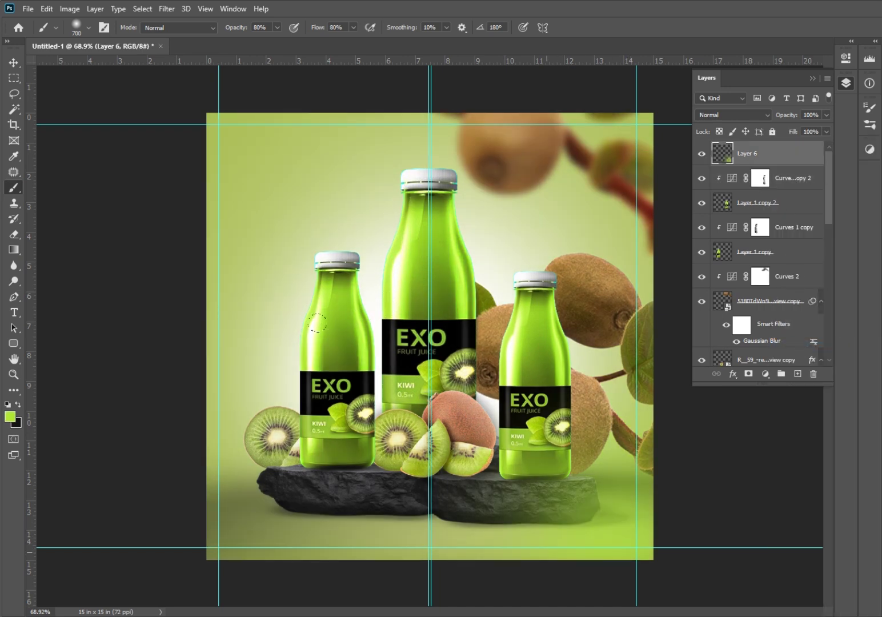
left_click(603, 530)
left_click(759, 118)
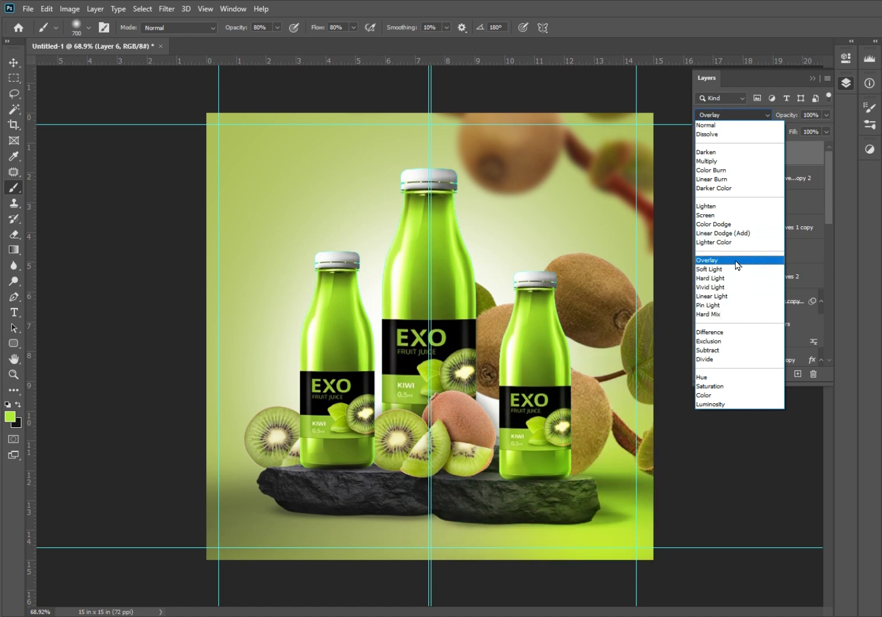
left_click(741, 233)
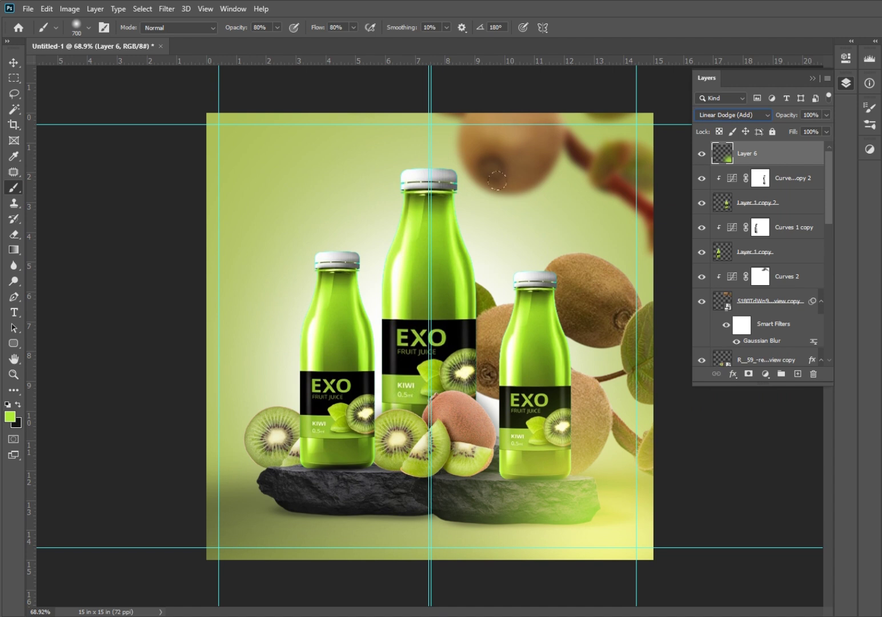
key("v")
left_click(140, 172)
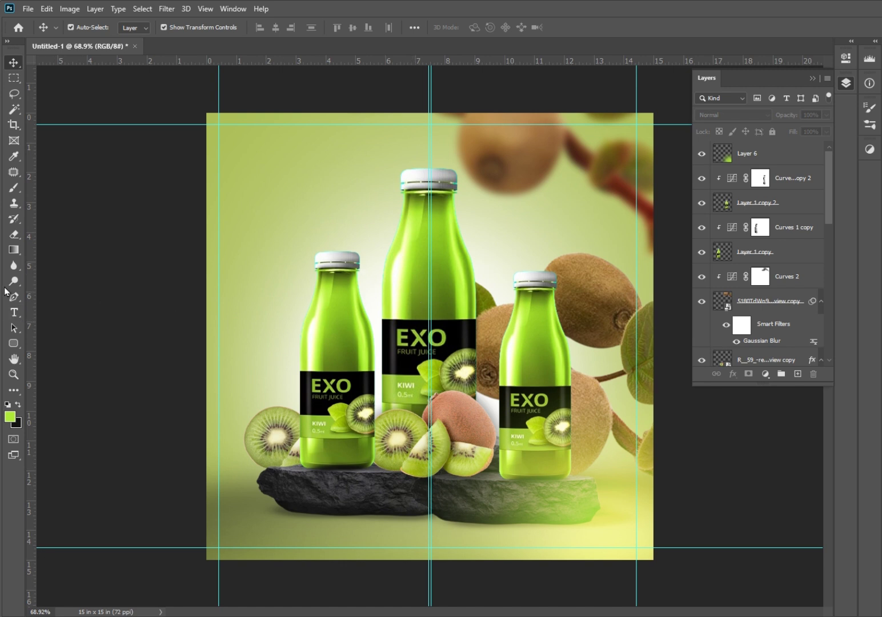
Add another new layer and shape the soft 700 px brush into a flattened ellipse angled at -172°.
left_click(14, 188)
left_click(797, 374)
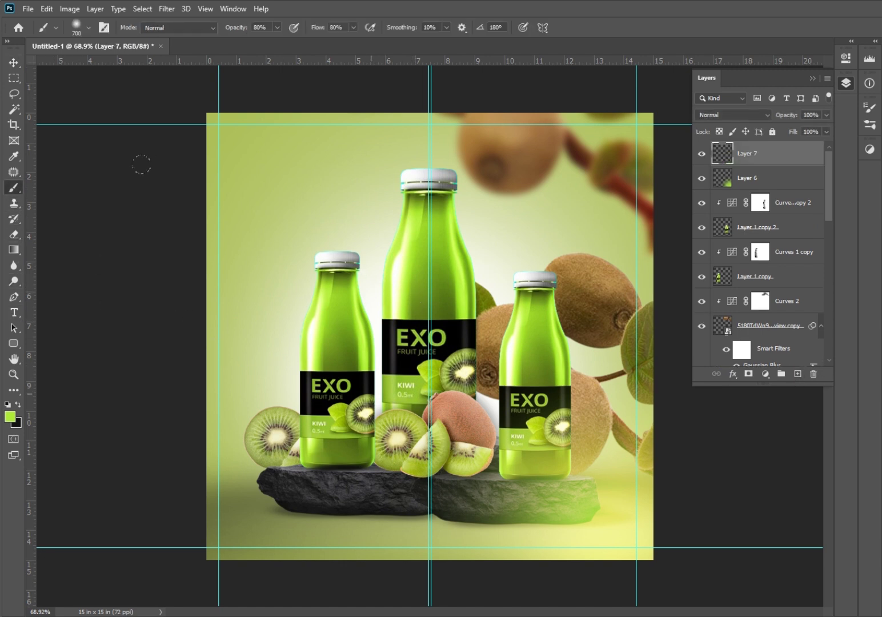
left_click(88, 27)
mouse_move(40, 79)
left_mouse_down()
mouse_move(22, 78)
mouse_move(42, 79)
left_mouse_up()
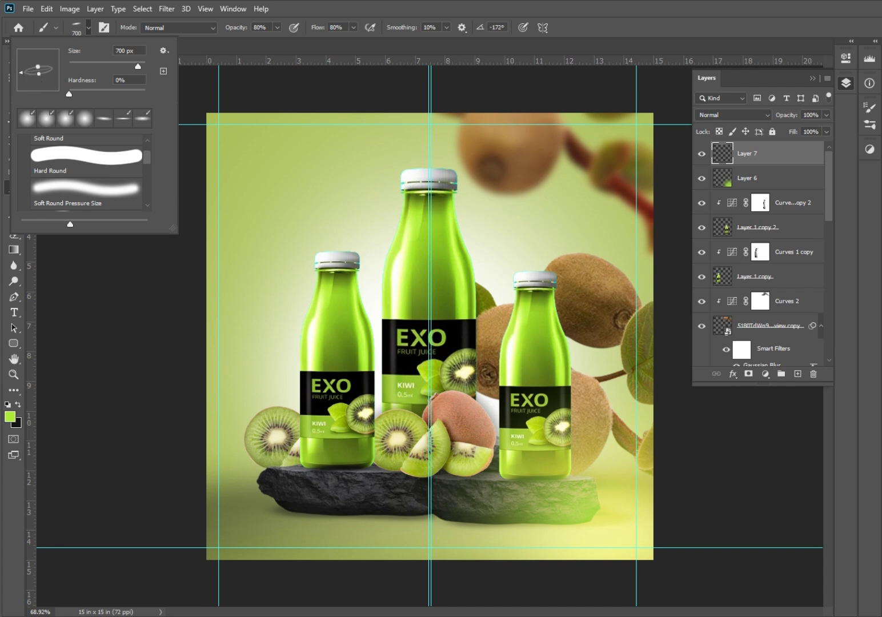
key("Return")
Paint a dark olive-green stroke below the left rock and move its layer directly above the left bottle's layer.
left_click(10, 416)
left_click(332, 485)
left_click(343, 457)
key("Return")
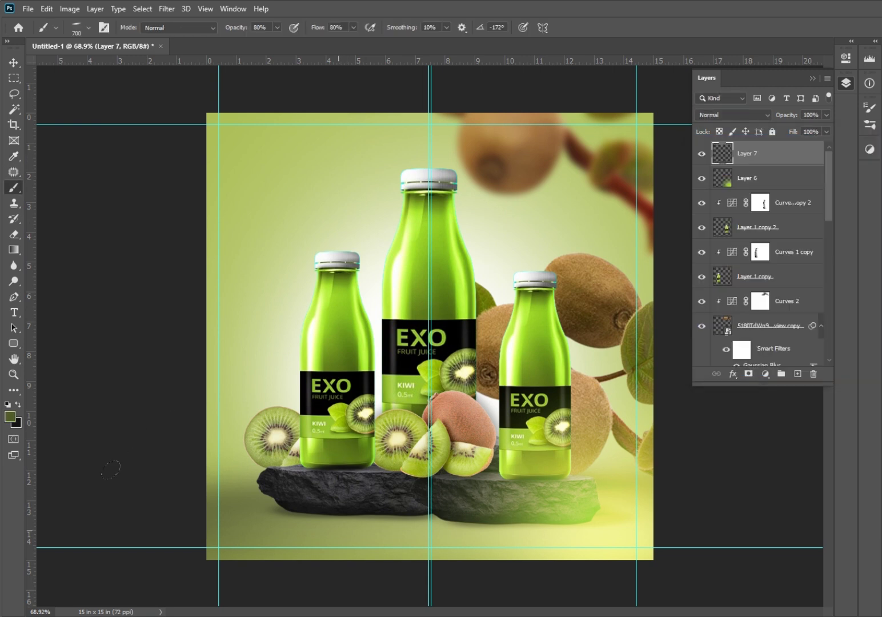
left_click_drag(312, 548, 260, 554)
left_click_drag(783, 161, 789, 252)
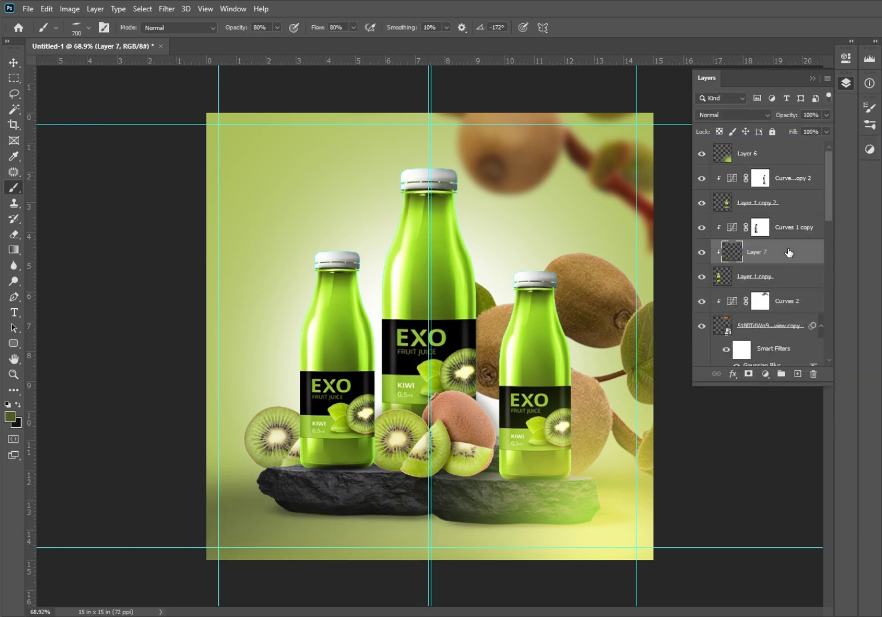
key("v")
left_click(112, 180)
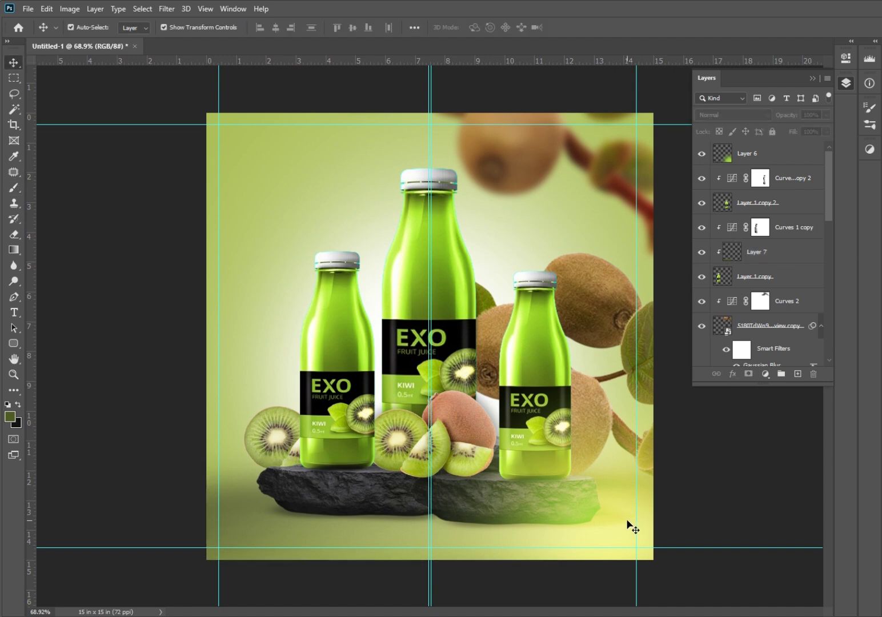
Add the centred Myriad Pro Bold text "Kiwi" and "Juice Punch" on two lines, starting near the image's upper left.
key("t")
left_click(244, 174)
left_click_drag(286, 27, 263, 35)
type("Kiwi")
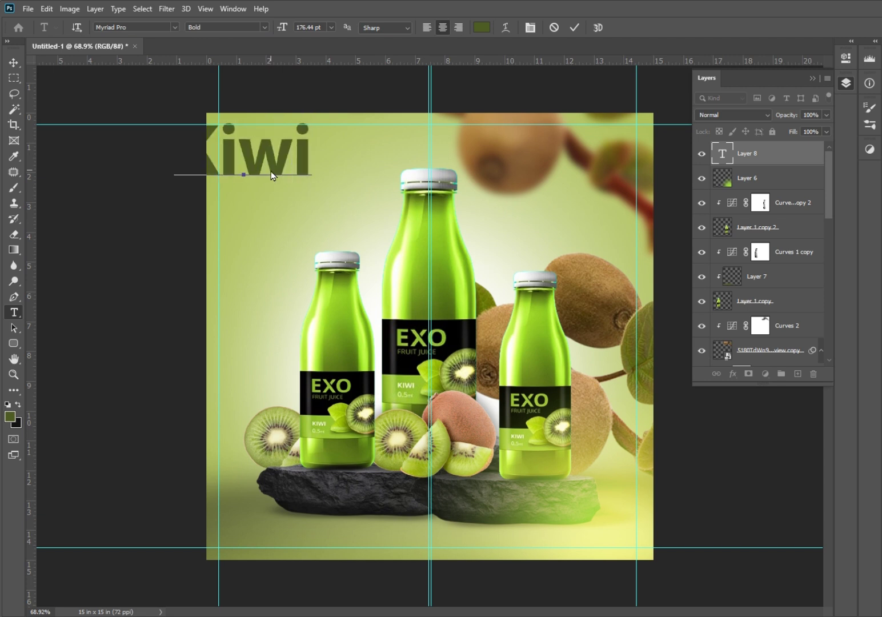
type("Juic")
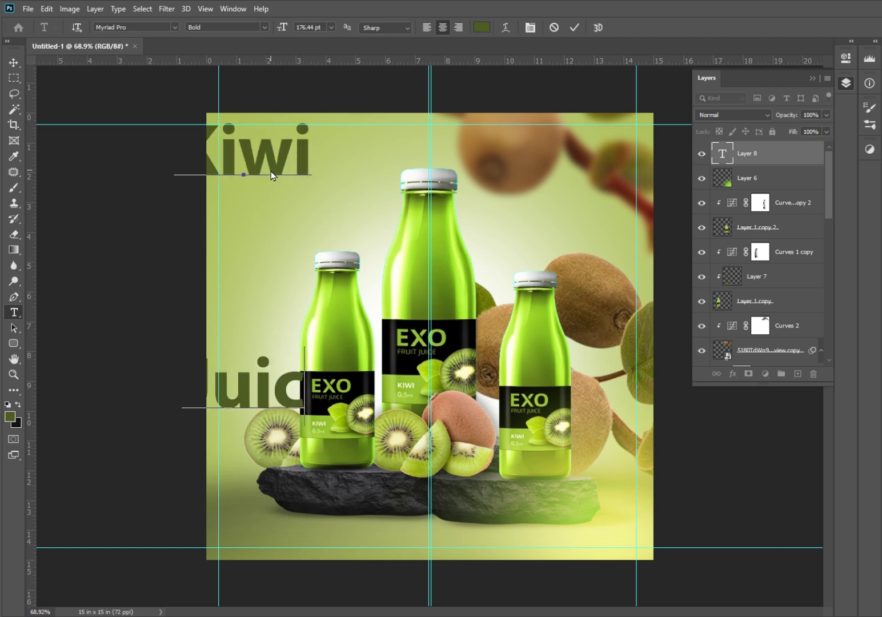
type("e Punch")
key("ctrl+plus")
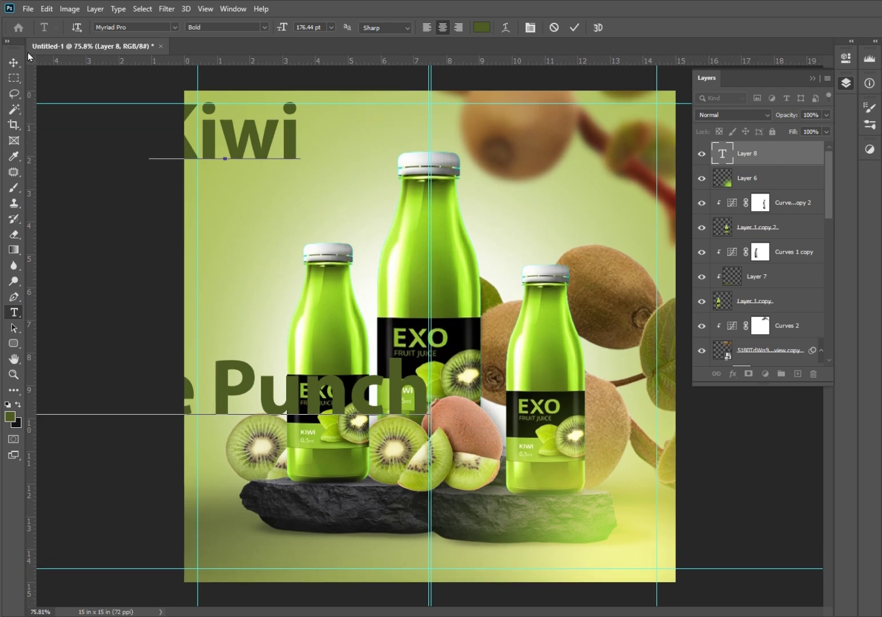
left_click(14, 62)
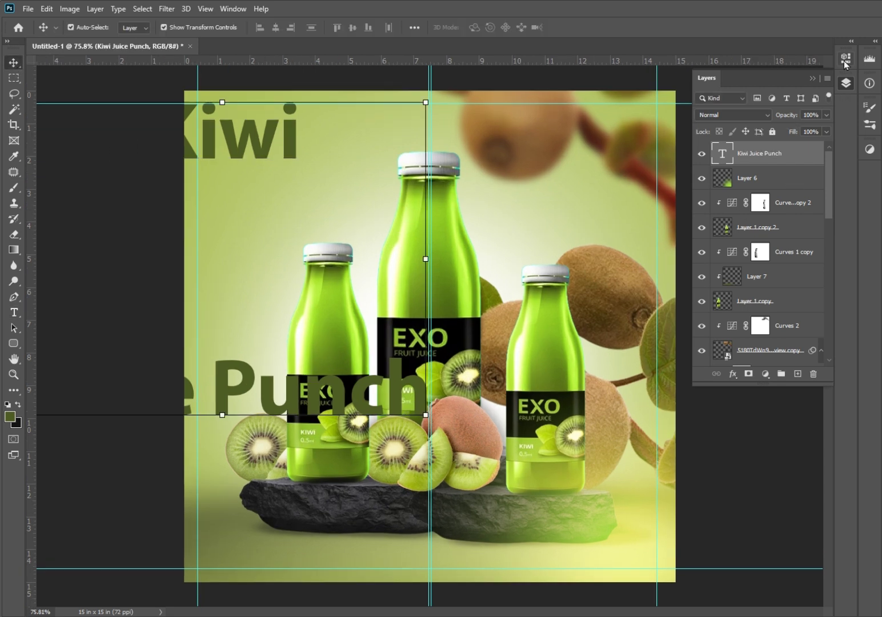
Tighten the text's line spacing and scale it down to 55.47 pt with 48.89 pt leading, placing it above the left bottle.
left_click(846, 58)
left_click_drag(770, 219, 457, 223)
left_click_drag(401, 204, 615, 203)
left_click_drag(638, 165, 360, 174)
left_click_drag(324, 184, 311, 194)
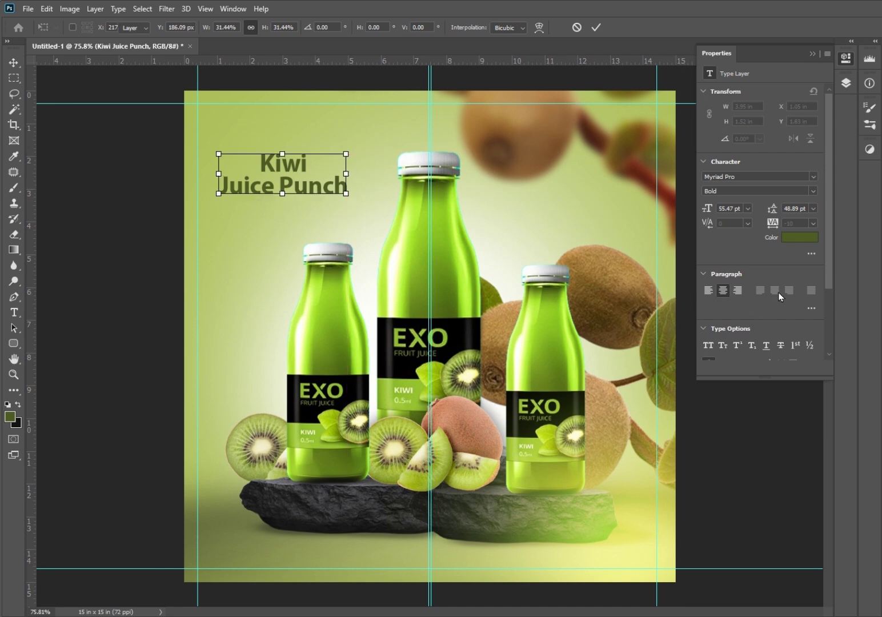
key("Return")
Change the headline text colour to white.
left_click(800, 237)
left_click_drag(733, 291, 698, 172)
key("Return")
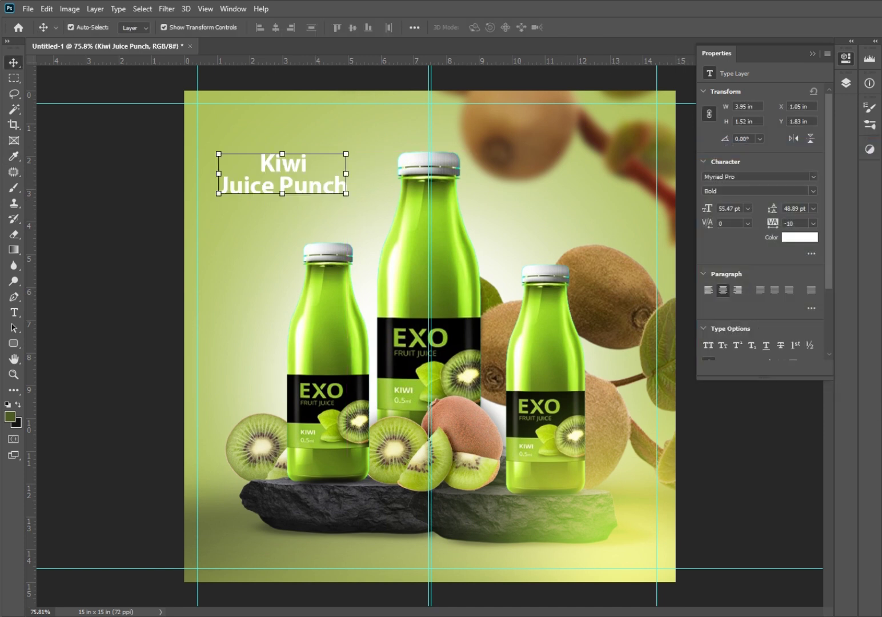
Format the "Juice Punch" line as Bold Italic in all caps.
left_click(13, 313)
left_click_drag(219, 193, 347, 193)
left_click(811, 191)
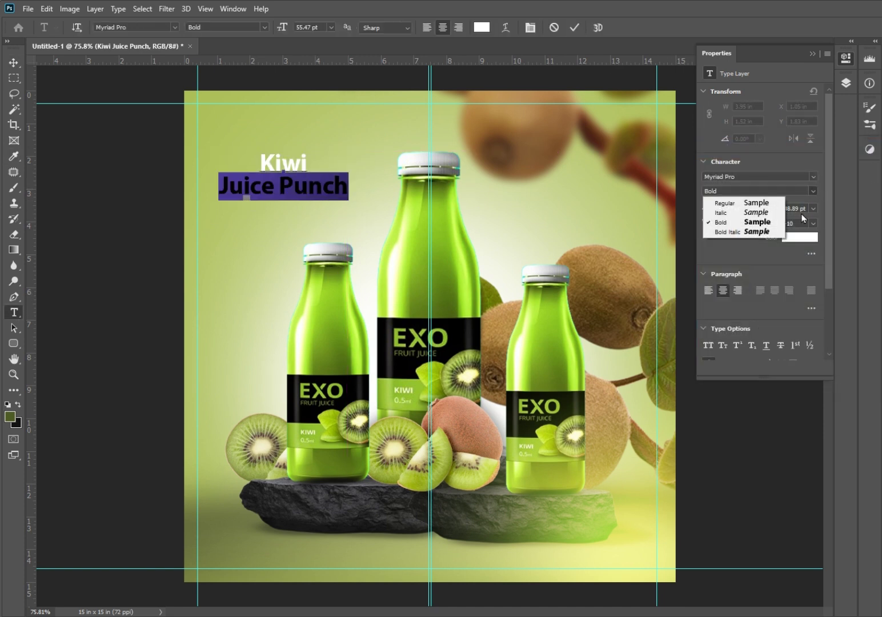
left_click(737, 236)
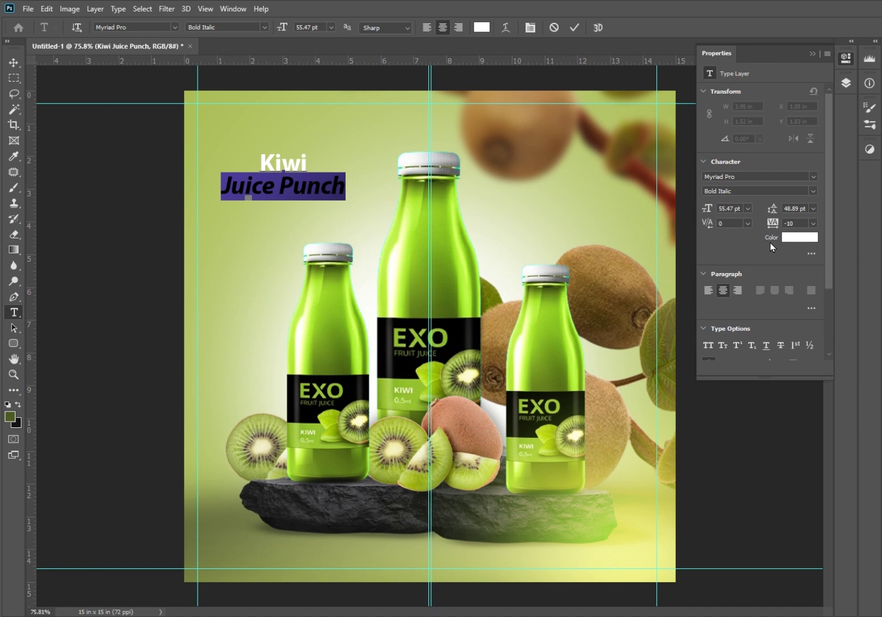
left_click(708, 345)
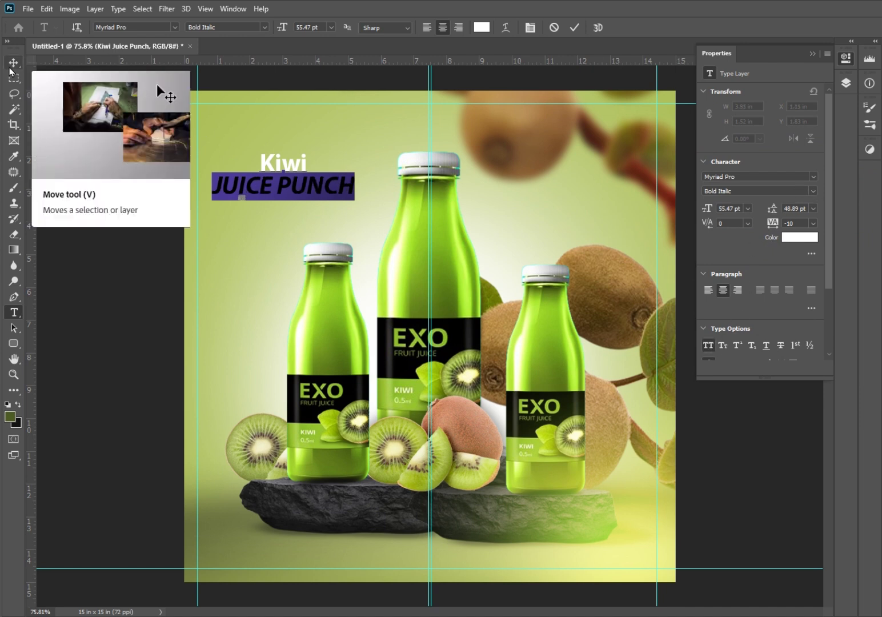
Enlarge the word "Kiwi" to about twice its size with wider leading, and reposition the headline slightly above the left bottle.
double_click(302, 160)
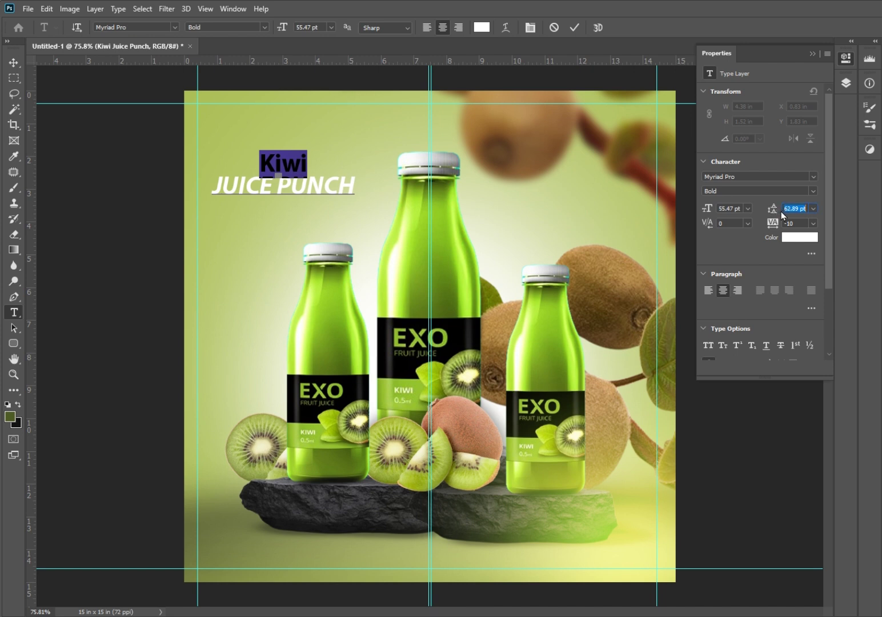
left_click_drag(708, 208, 742, 218)
left_click(14, 62)
left_click_drag(292, 169, 294, 178)
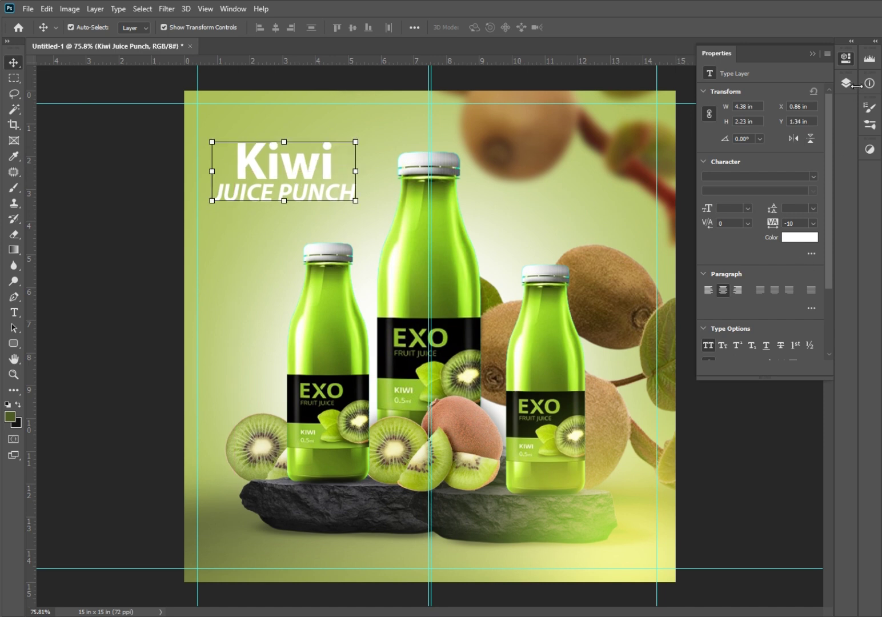
Add a subtle drop shadow to the "Kiwi Juice Punch" headline layer, with lowered opacity and a small size.
left_click(846, 83)
double_click(800, 162)
left_click(685, 328)
left_click_drag(870, 147, 859, 146)
left_click_drag(864, 211, 854, 212)
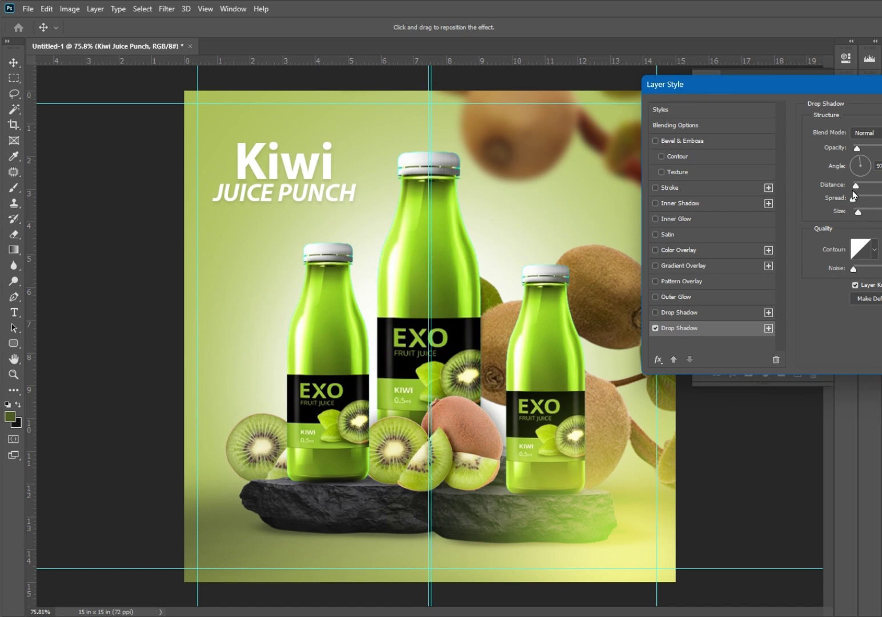
key("Return")
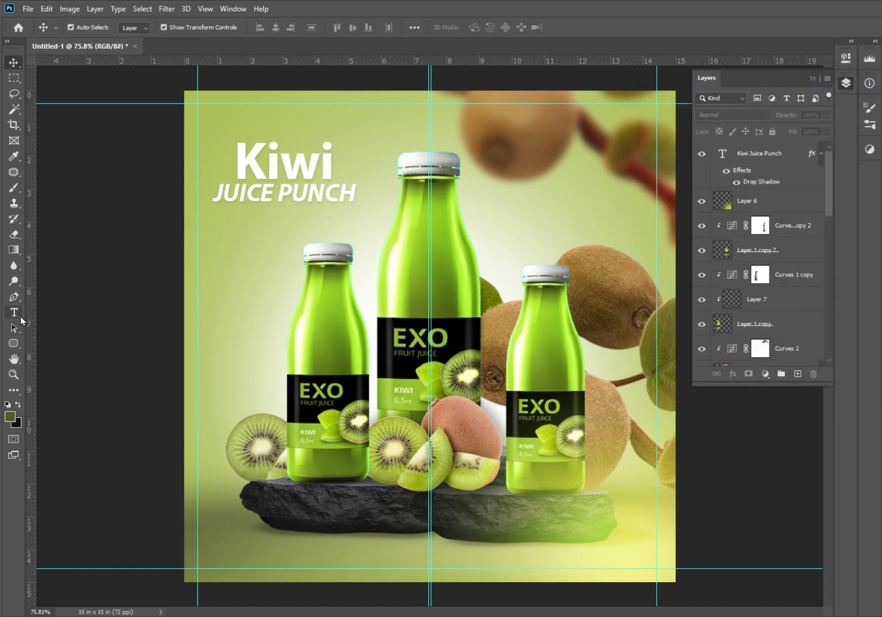
left_click(14, 312)
left_click(268, 558)
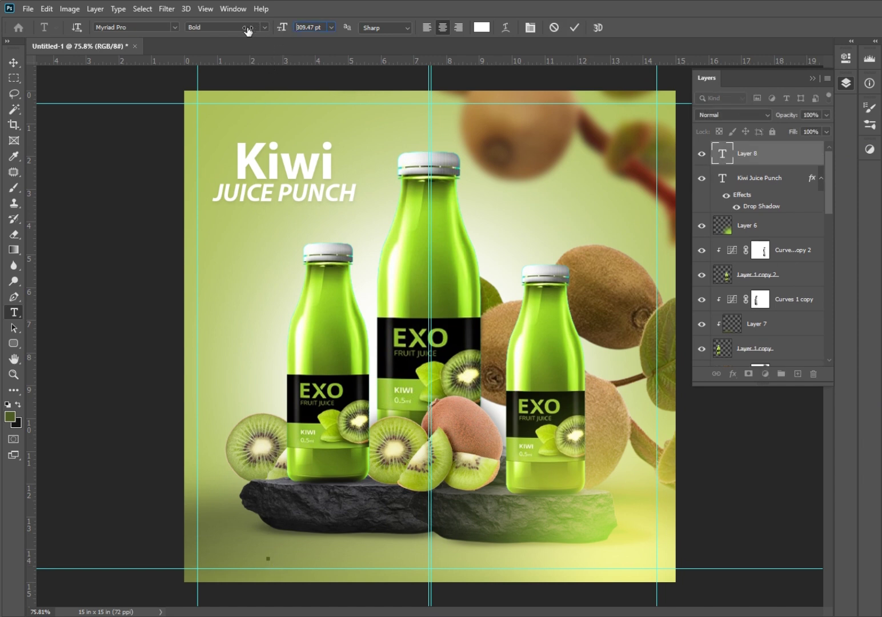
left_click_drag(282, 27, 281, 27)
type("@juct")
key("BackSpace")
key("BackSpace")
type("stcreategraphix")
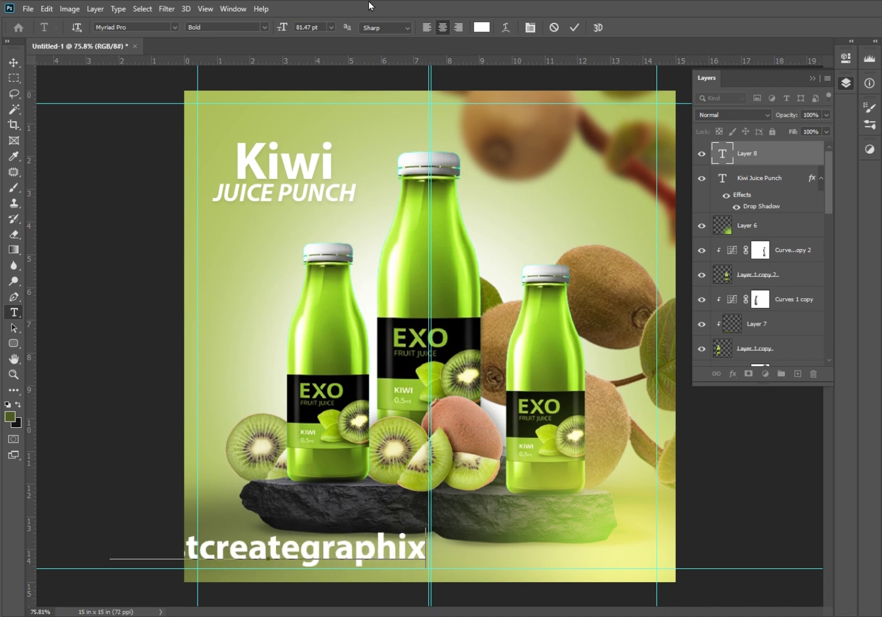
left_click(574, 28)
left_click(14, 63)
left_click_drag(268, 531, 286, 555)
key("Return")
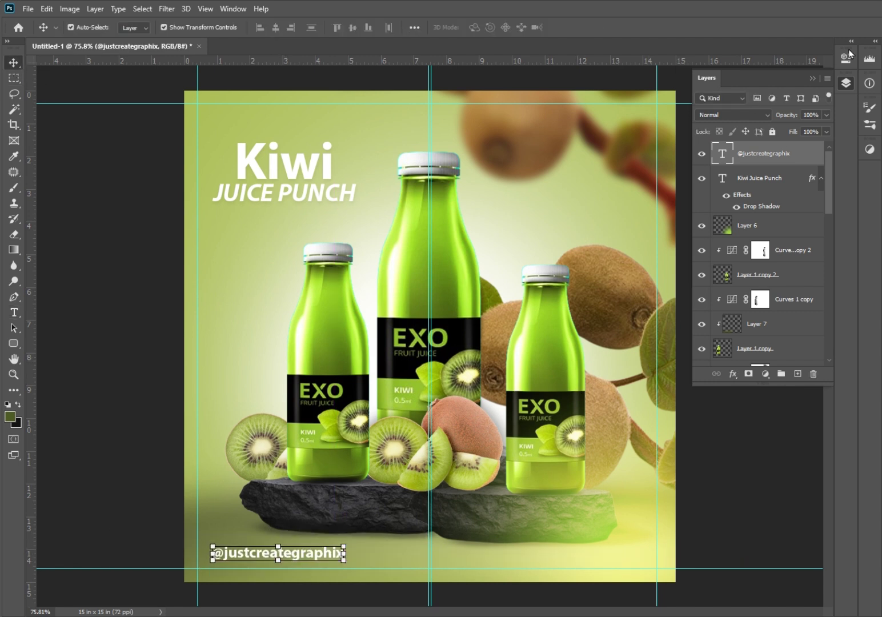
Widen the handle text's tracking to 130, reposition it below the left rock and adjust its font size.
left_click(846, 58)
left_click_drag(773, 224, 784, 222)
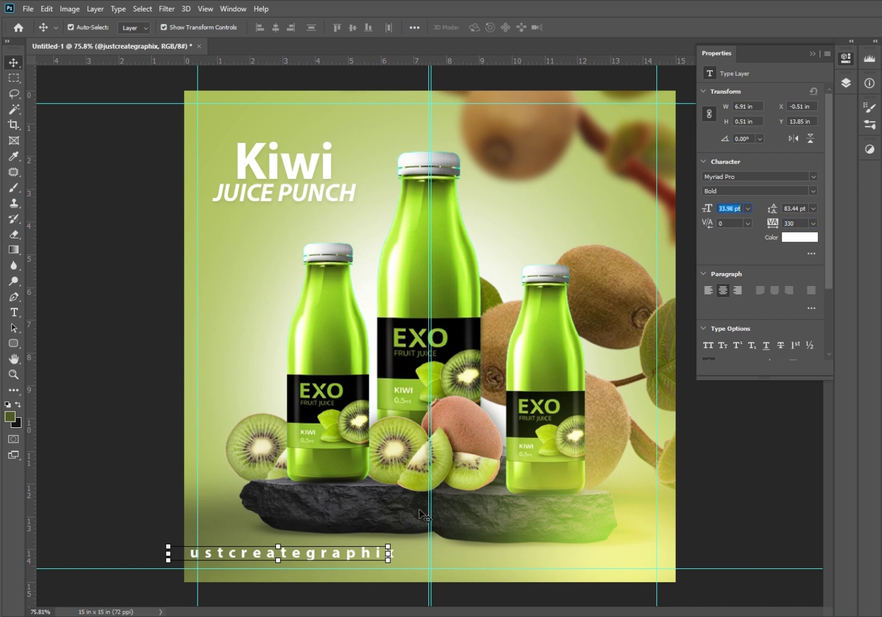
left_click_drag(347, 558, 386, 563)
left_click_drag(773, 223, 757, 224)
left_click_drag(373, 561, 354, 553)
mouse_move(707, 209)
left_mouse_down()
mouse_move(692, 212)
mouse_move(711, 214)
left_mouse_up()
Change the handle text's font to Arial Regular at 32.98 pt.
left_click(813, 177)
scroll(856, 285, "up", 15)
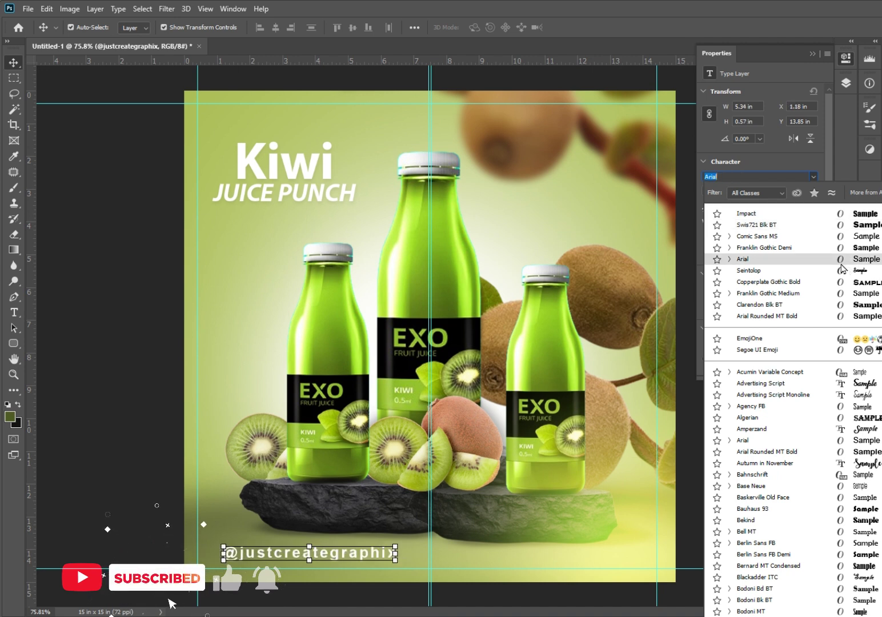
left_click(743, 259)
left_click(813, 192)
left_click(724, 202)
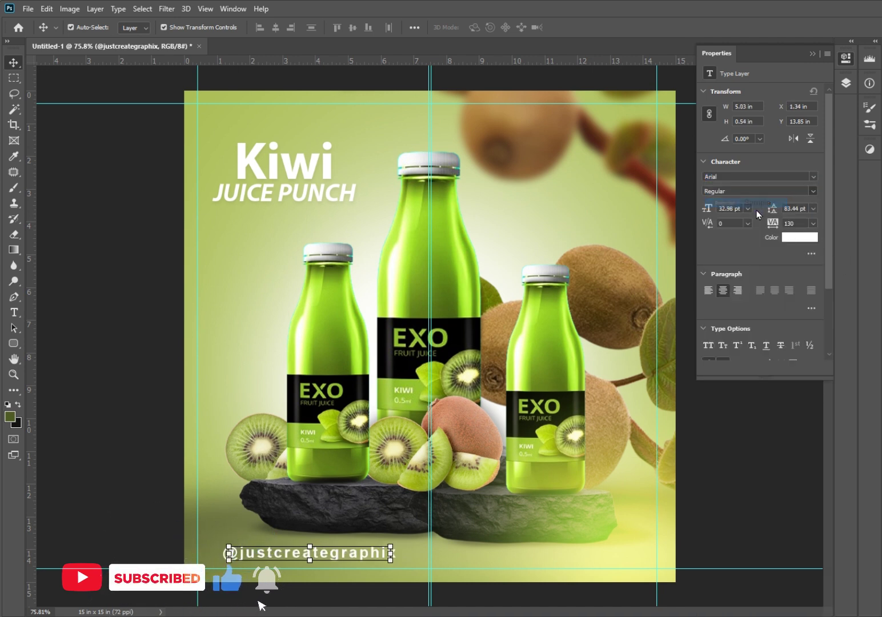
key("Down")
key("Down")
key("Down")
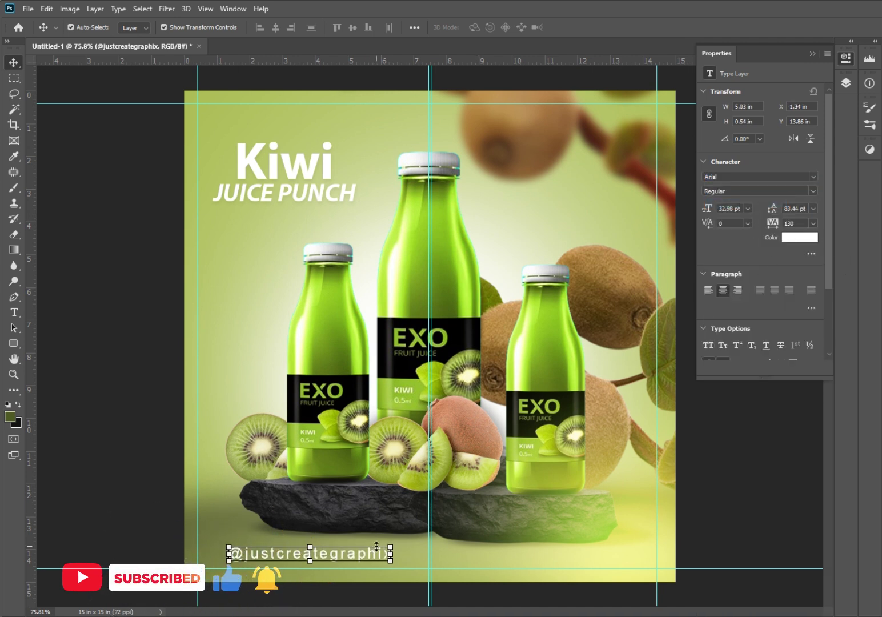
Scale the handle text down and align its right end with the end of the headline above.
left_click(742, 495)
left_click(338, 559)
left_click_drag(393, 555, 332, 555)
left_click(726, 501)
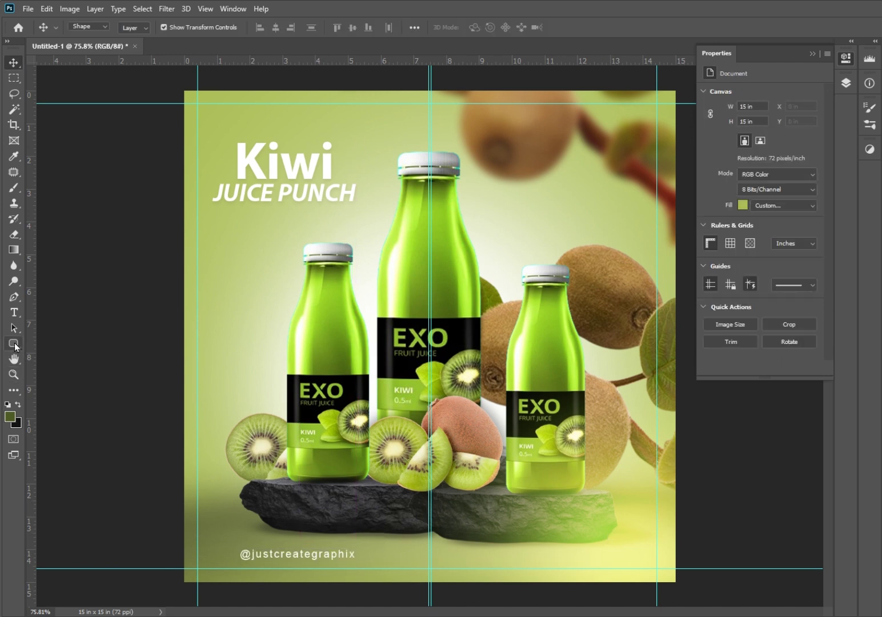
Draw a thin white rectangle of 242 by 5 px beside the handle text and shift it slightly towards the text.
left_click(13, 345)
left_click_drag(375, 553, 486, 557)
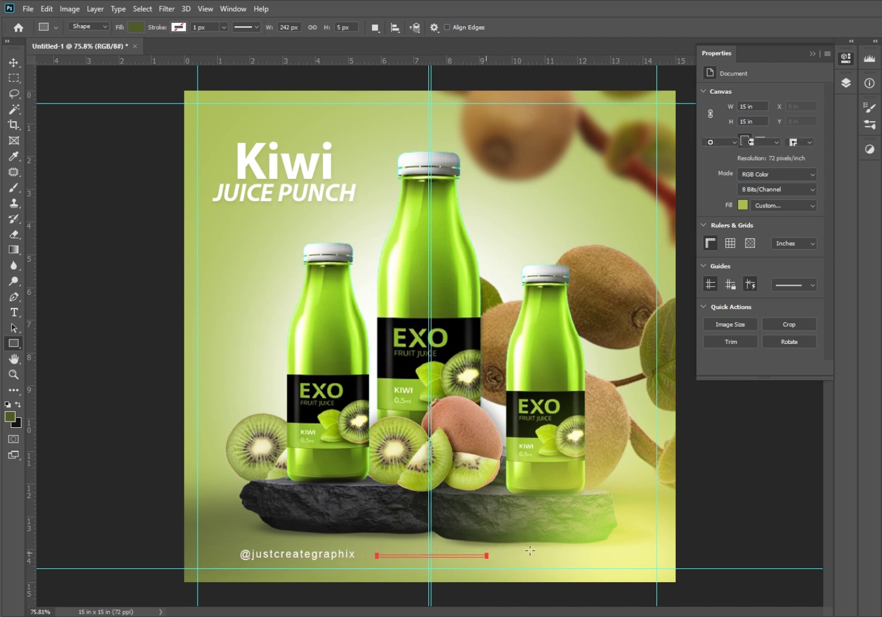
left_click(136, 28)
left_click(119, 85)
key("v")
key("shift+Left")
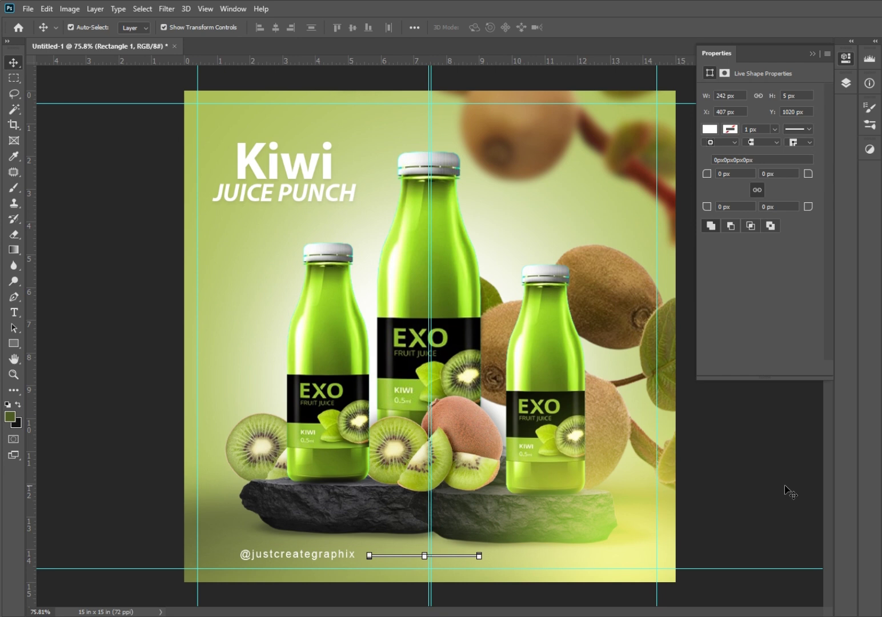
left_click(745, 514)
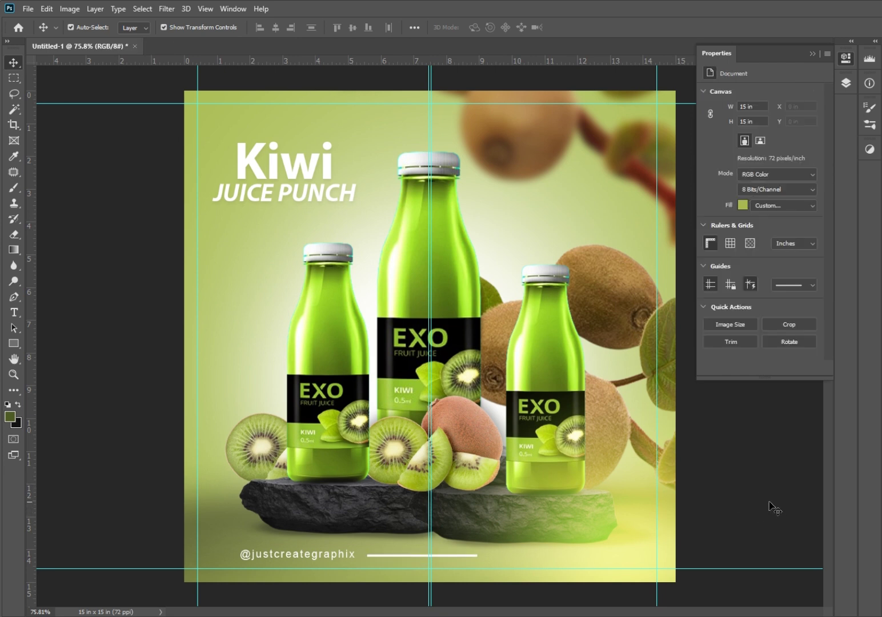
Draw an 11 px white circle before the handle text and nudge it slightly towards the text.
left_click(20, 344)
left_click(48, 364)
left_click_drag(215, 552, 221, 557)
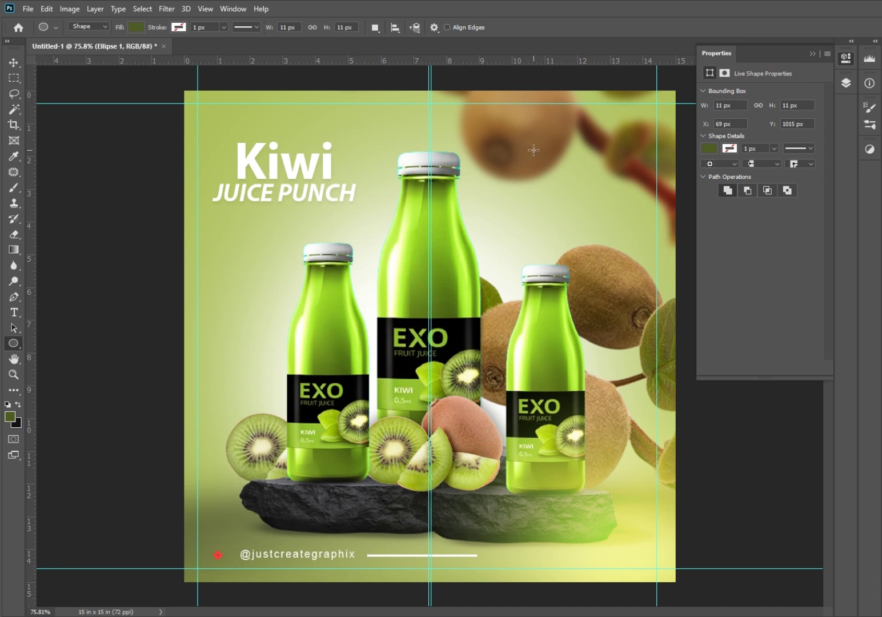
left_click(706, 153)
left_click(712, 212)
left_click(13, 63)
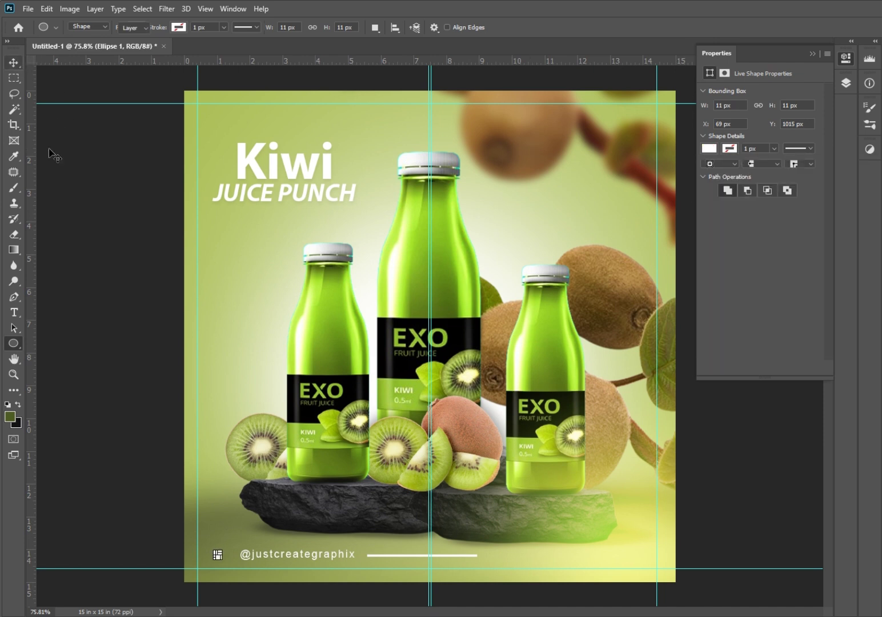
left_click(64, 282)
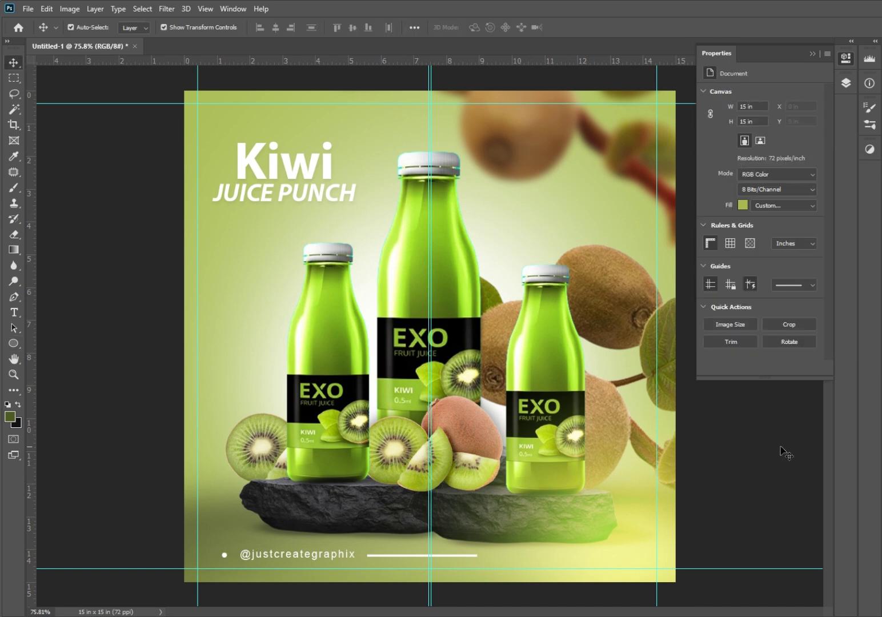
Collapse the layer properties and remove the vertical guides at the centre of the canvas.
left_click(813, 55)
scroll(768, 180, "down", 4)
scroll(769, 174, "up", 5)
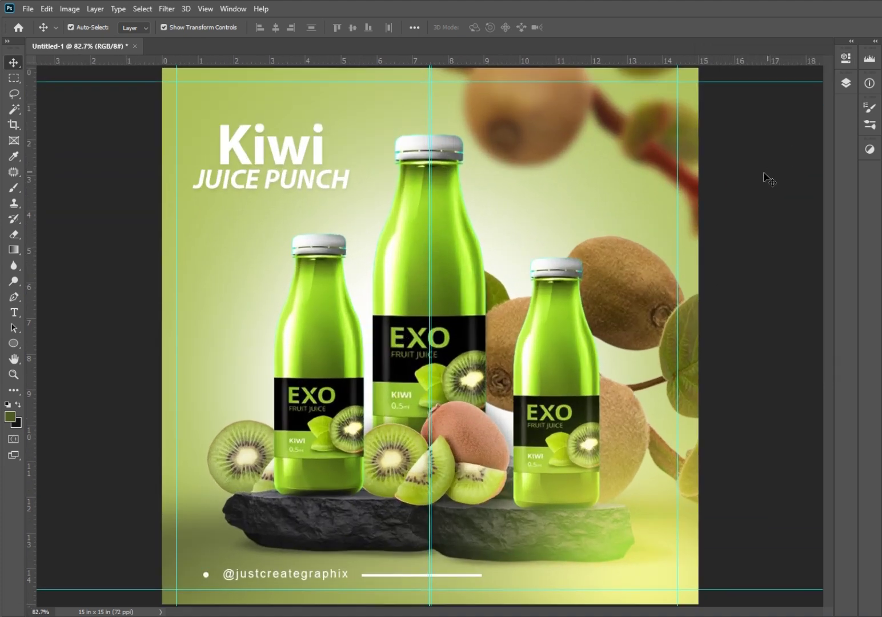
scroll(769, 174, "down", 3)
left_click_drag(428, 223, 12, 299)
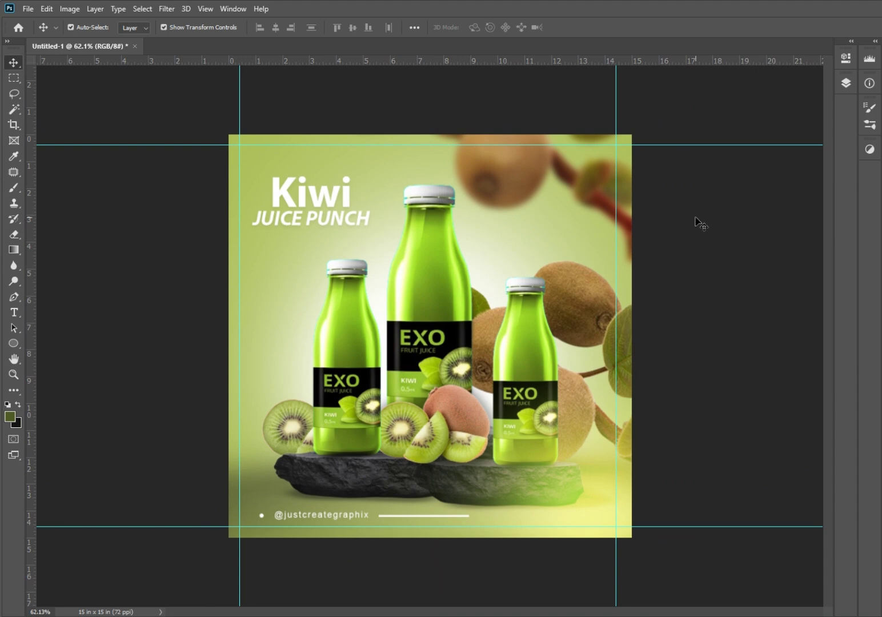